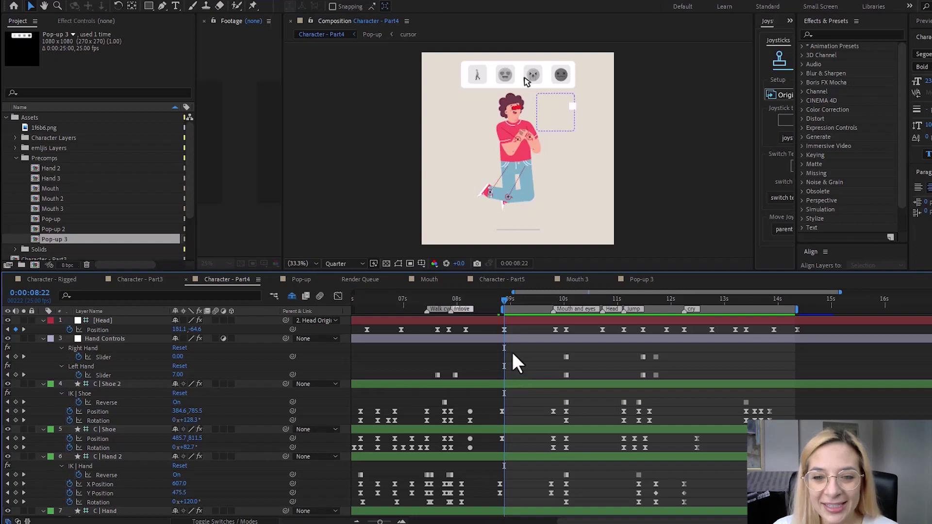
Step: Preview the character animation and scrub from 08:23 through the emoji click and the jump
key("space")
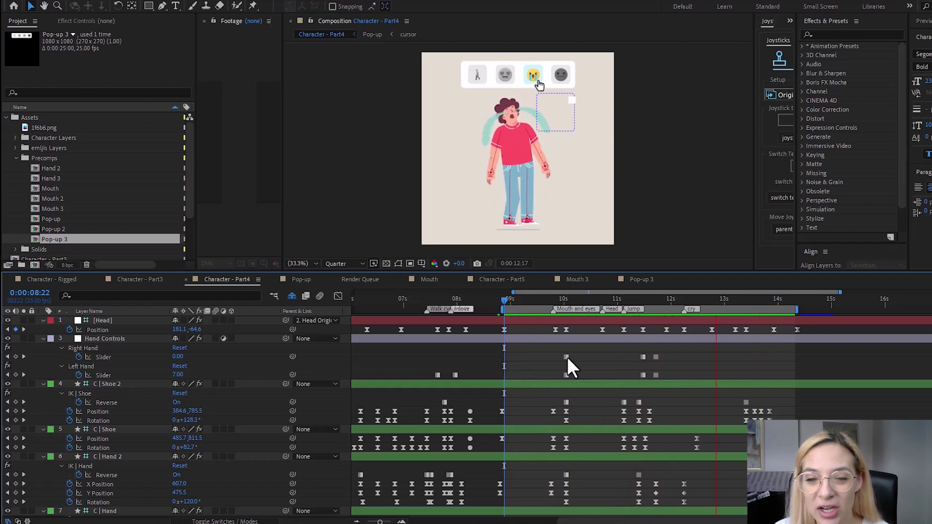
key("space")
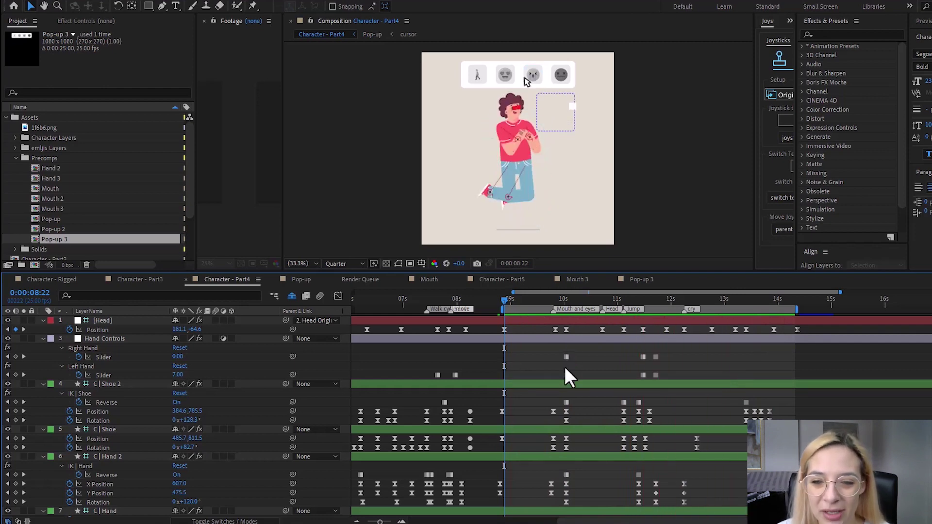
key("space")
key("space")
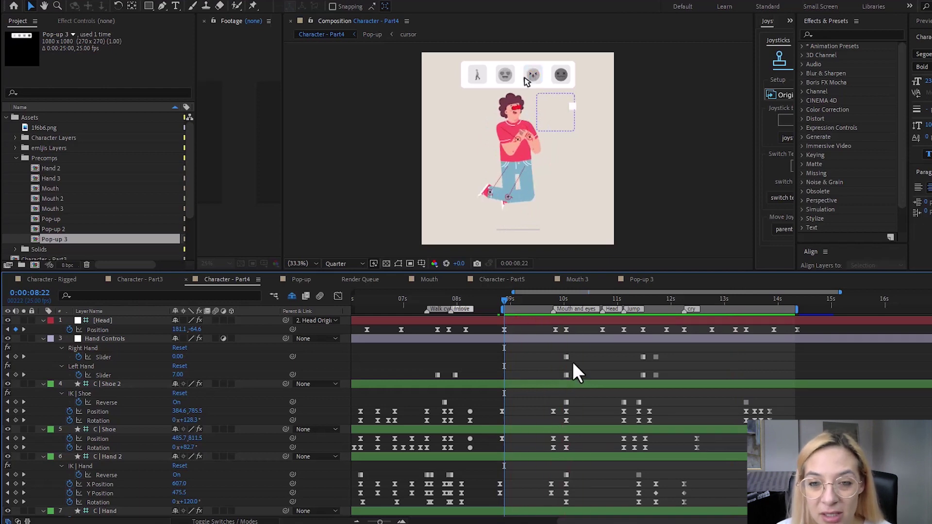
key("space")
left_click(472, 300)
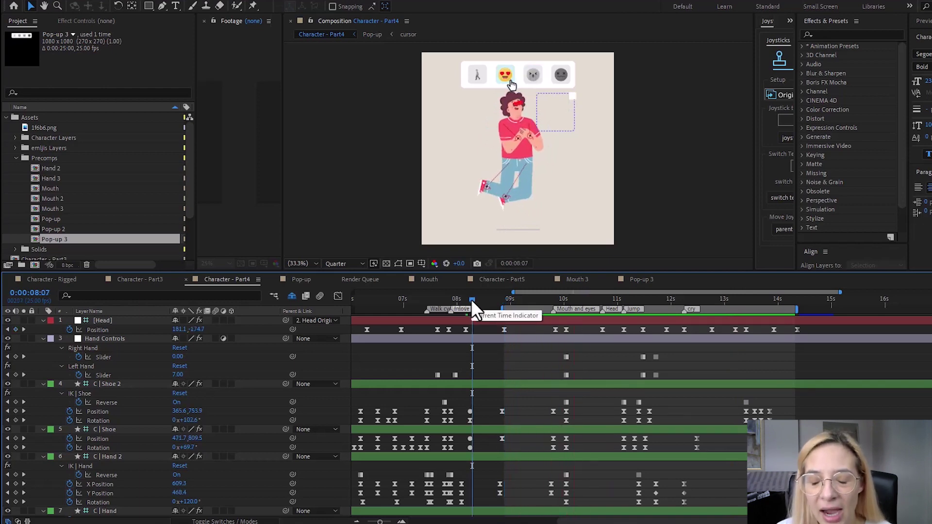
left_click_drag(472, 300, 505, 301)
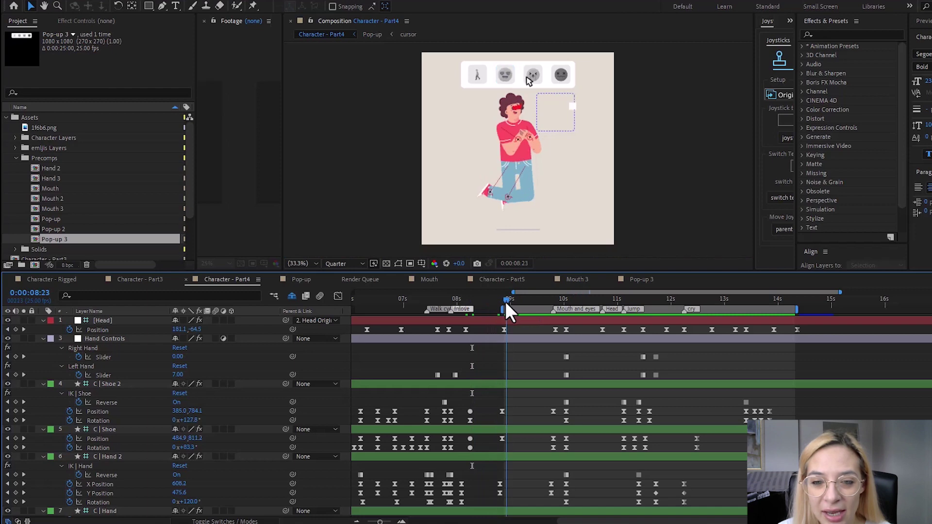
key("space")
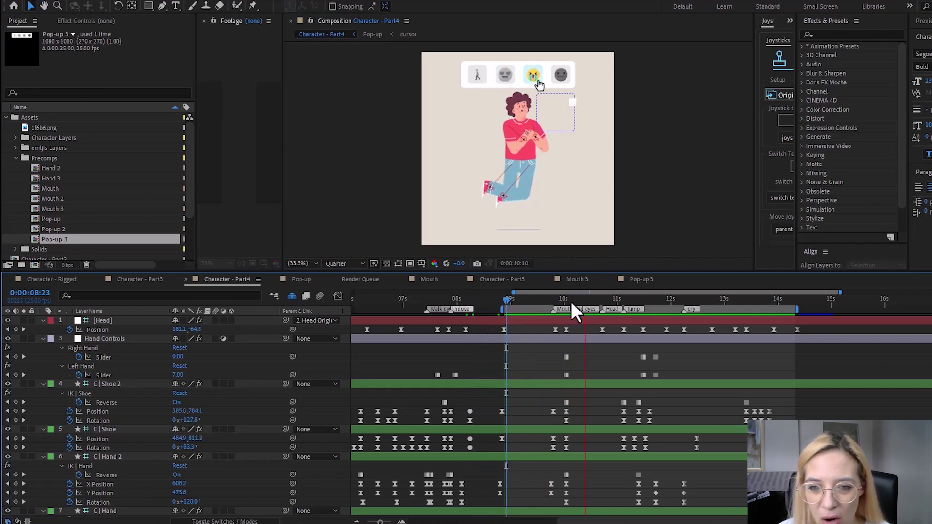
key("space")
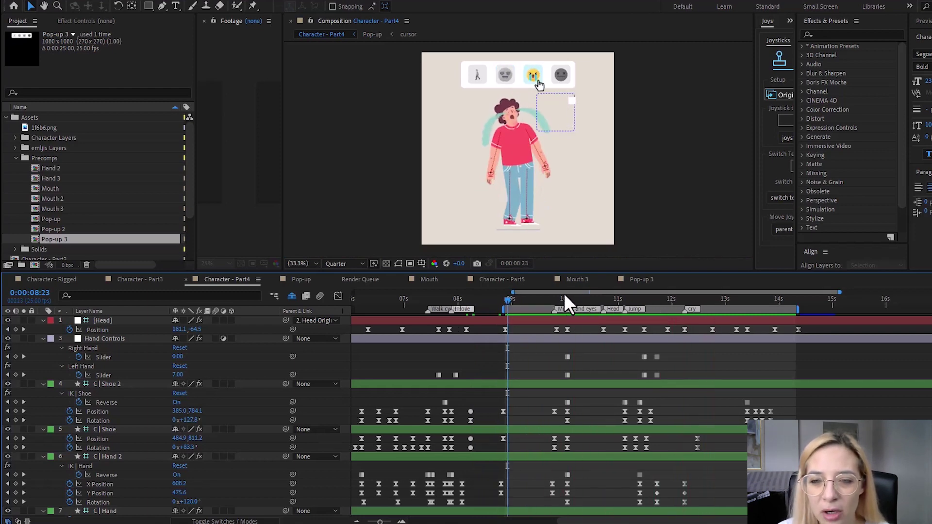
left_click_drag(564, 295, 783, 313)
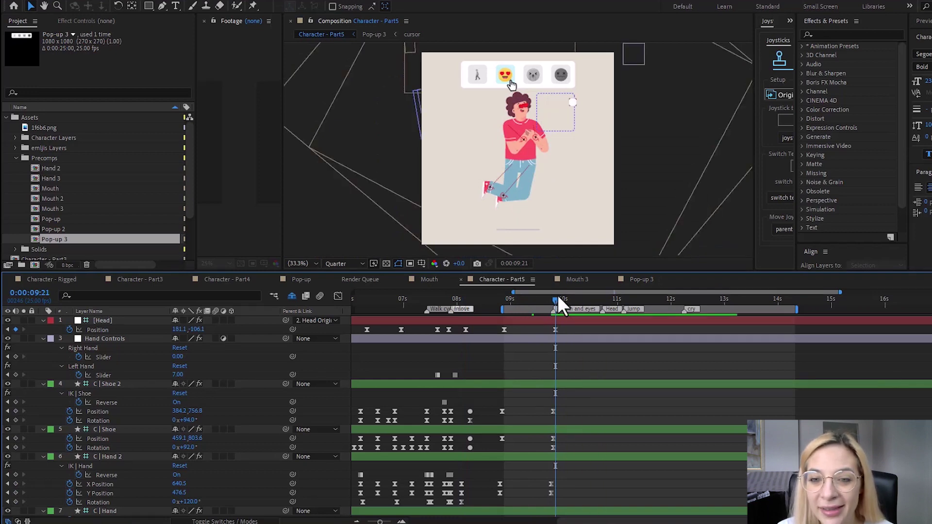
left_click_drag(559, 299, 502, 316)
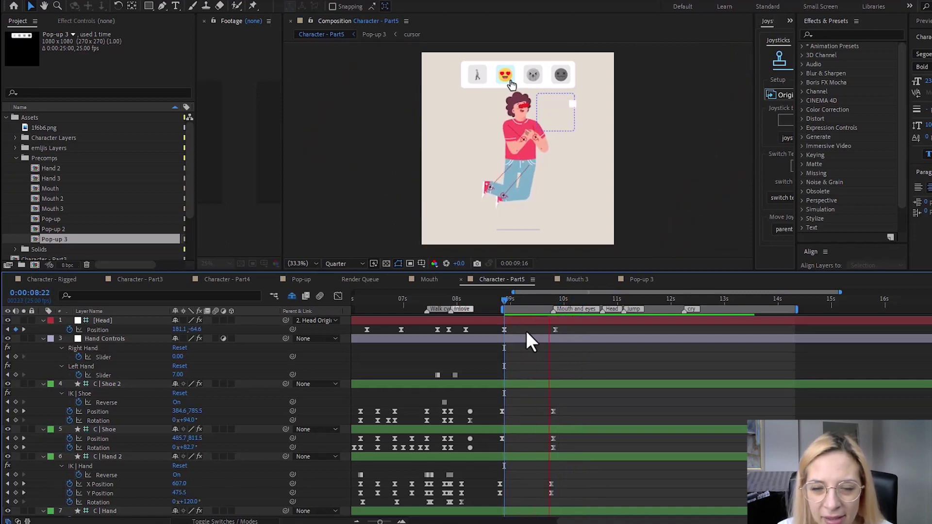
Step: Stop at 9:06 and zoom and pan the viewer onto the character's head and emoji row
left_click(523, 300)
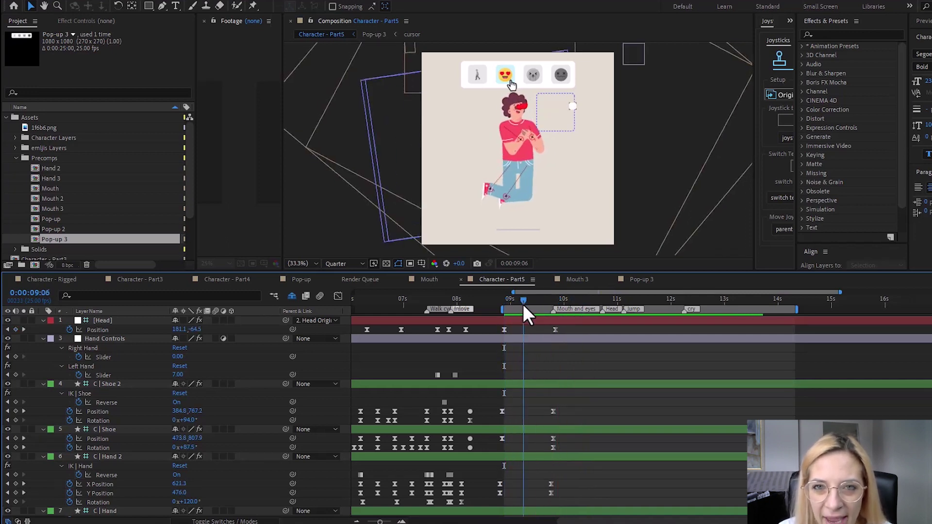
scroll(514, 149, "up", 3)
key("h")
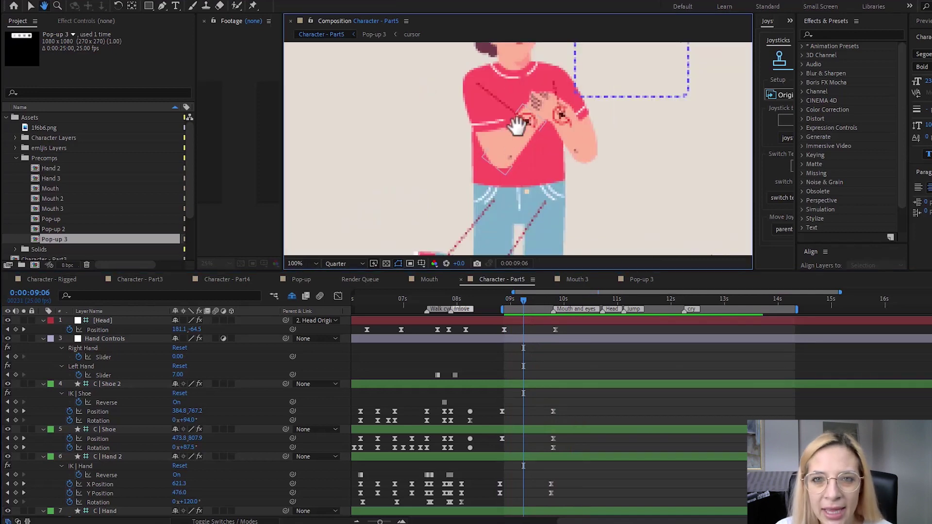
left_click_drag(518, 126, 523, 241)
key("v")
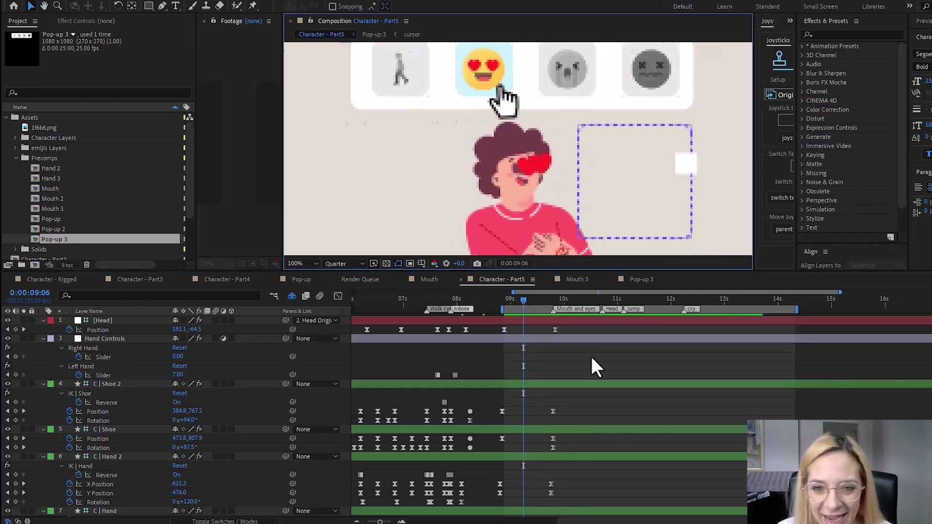
left_click_drag(505, 301, 487, 305)
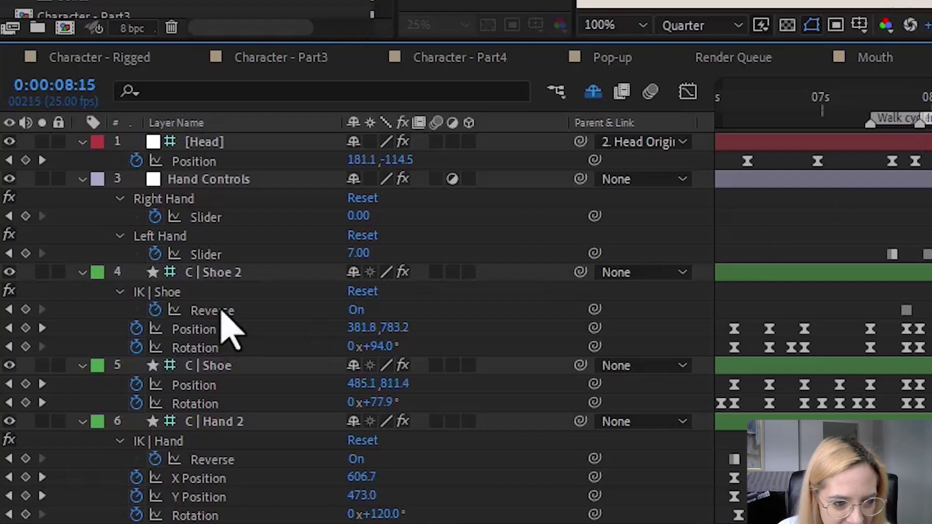
scroll(111, 403, "down", 3)
scroll(221, 311, "down", 3)
Step: Inside Pop-up 3, key the cursor's X/Y Position, Scale and Rotation at 8:14
double_click(222, 311)
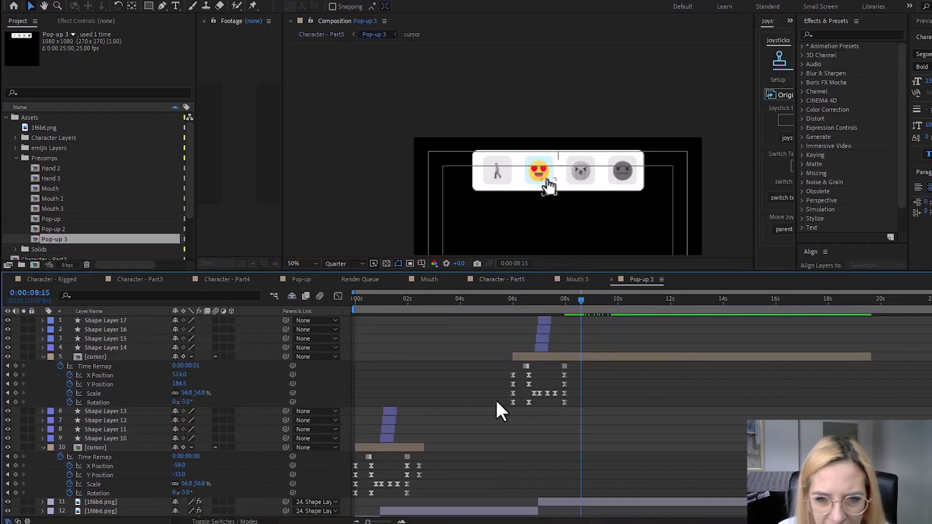
left_click_drag(368, 522, 391, 522)
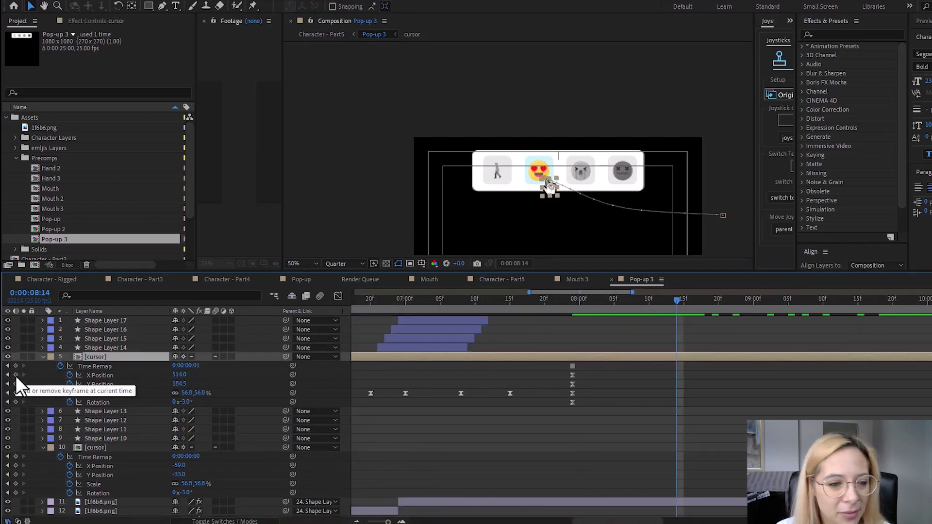
left_click(15, 376)
left_click(15, 384)
left_click(15, 393)
left_click(16, 402)
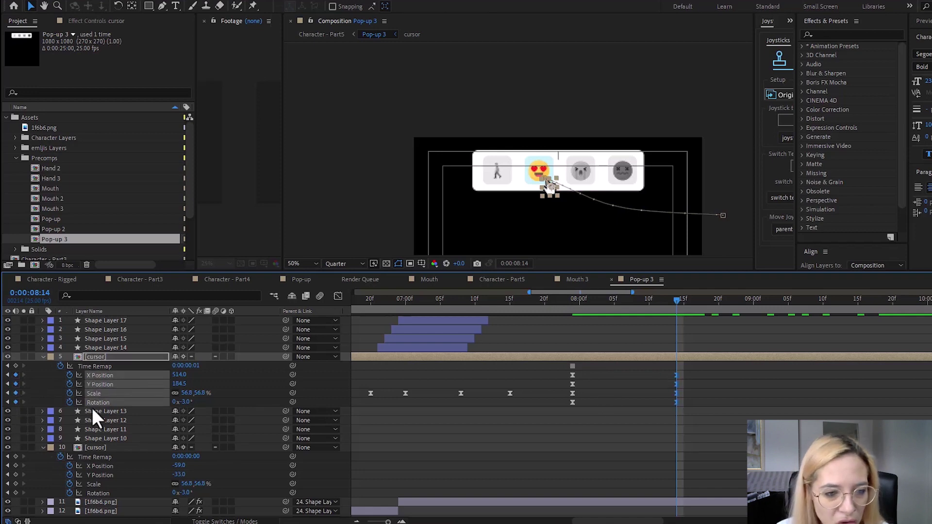
Step: At about 9:05, view the emoji row at 100% magnification
left_click_drag(690, 300, 793, 308)
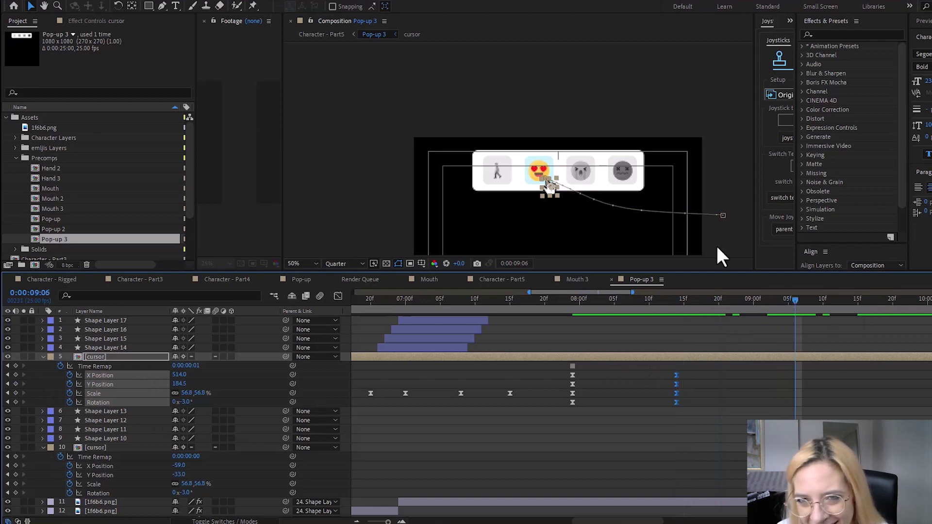
key("period")
key("h")
left_click_drag(597, 214, 565, 174)
key("v")
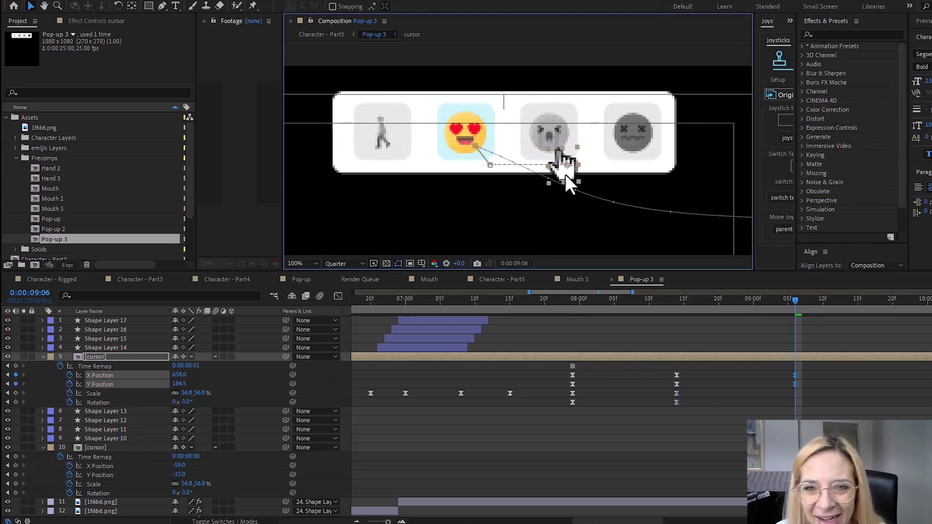
Step: Preview the cursor gliding to X 658.0 at 9:06, ending at 9:08
left_click(669, 299)
key("space")
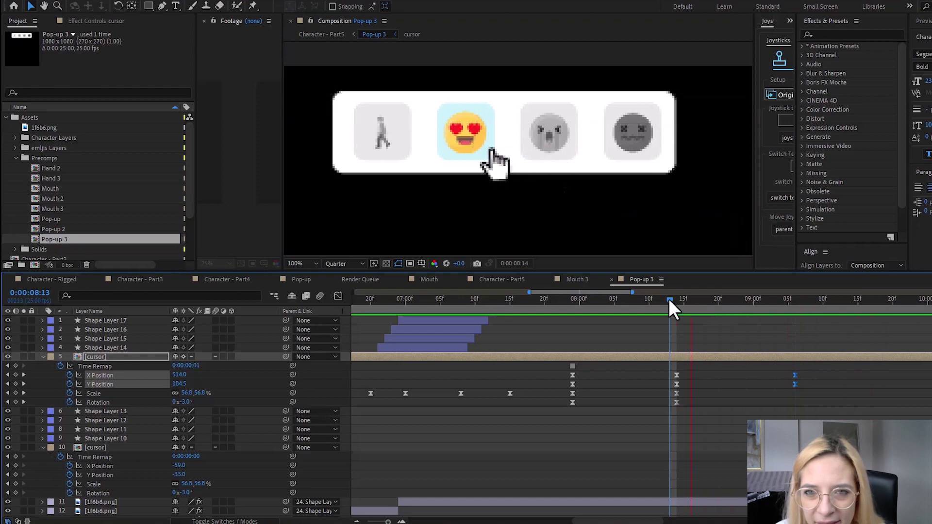
left_click_drag(789, 301, 797, 304)
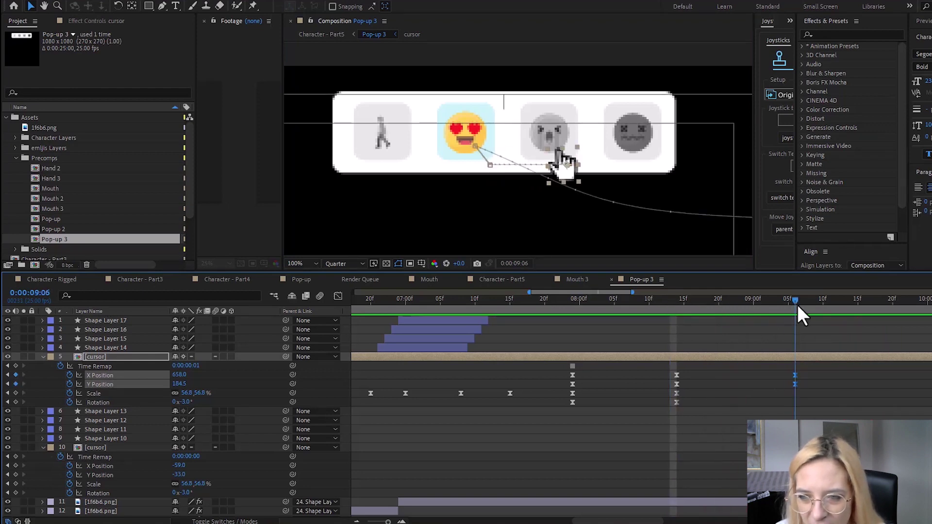
key("minus")
left_click_drag(687, 300, 690, 300)
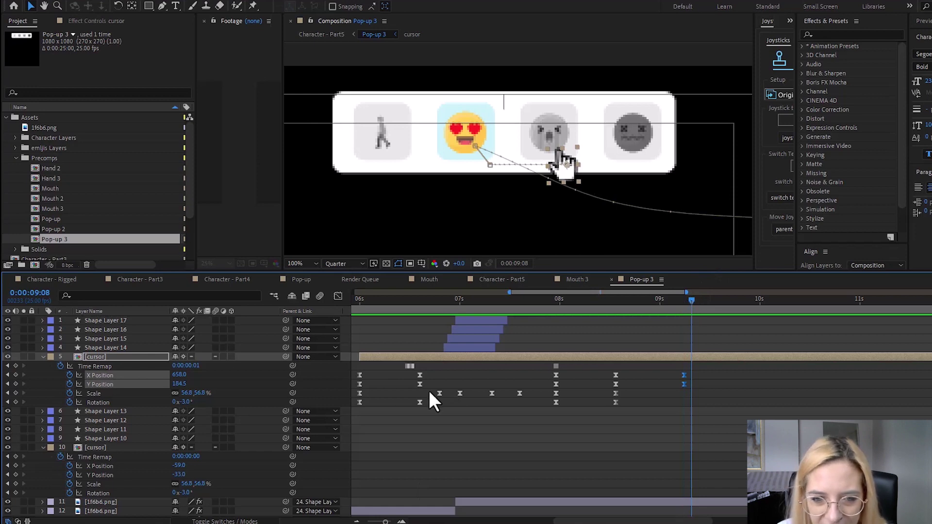
Step: Copy the cursor's four-keyframe Scale click pulse and paste it at 9:08
left_click_drag(430, 392, 530, 399)
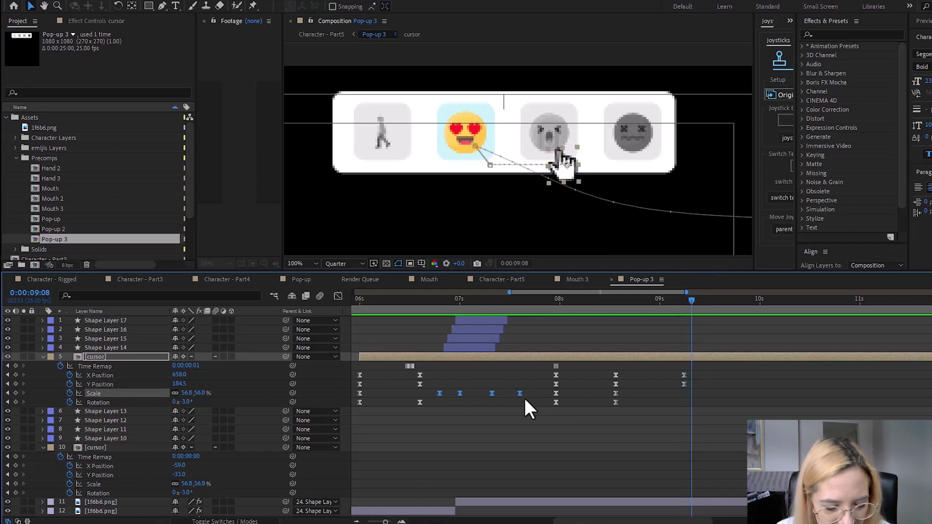
key("ctrl+v")
key("space")
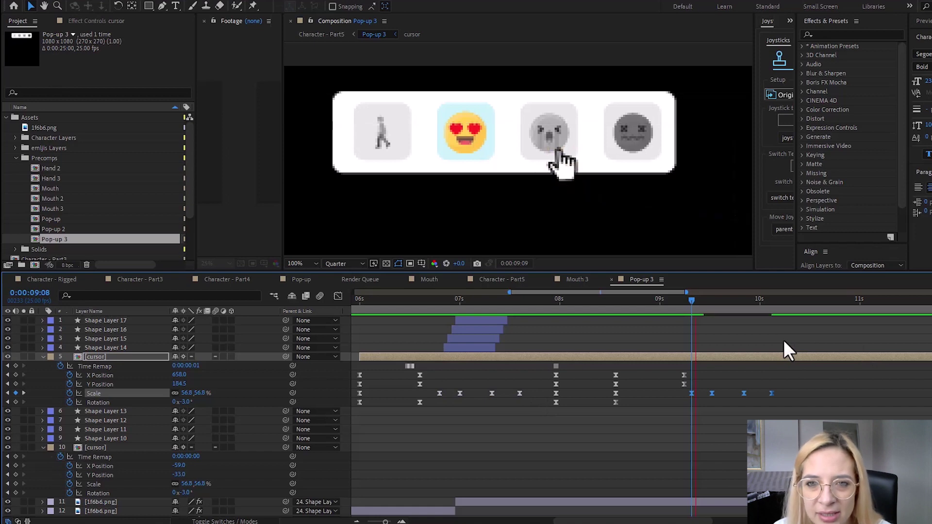
key("space")
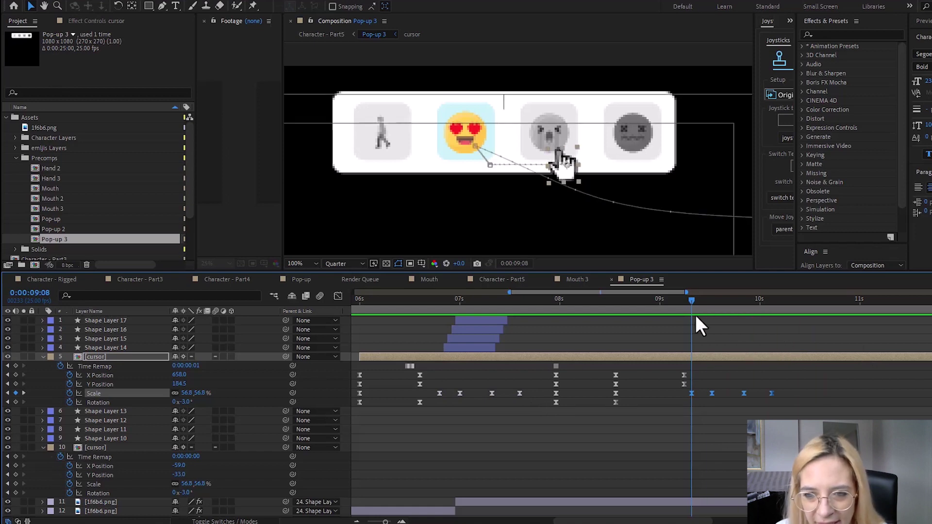
Step: Key the cursor's X and Y Position at 9:13 and move it further right at 10:03
left_click_drag(695, 301, 714, 302)
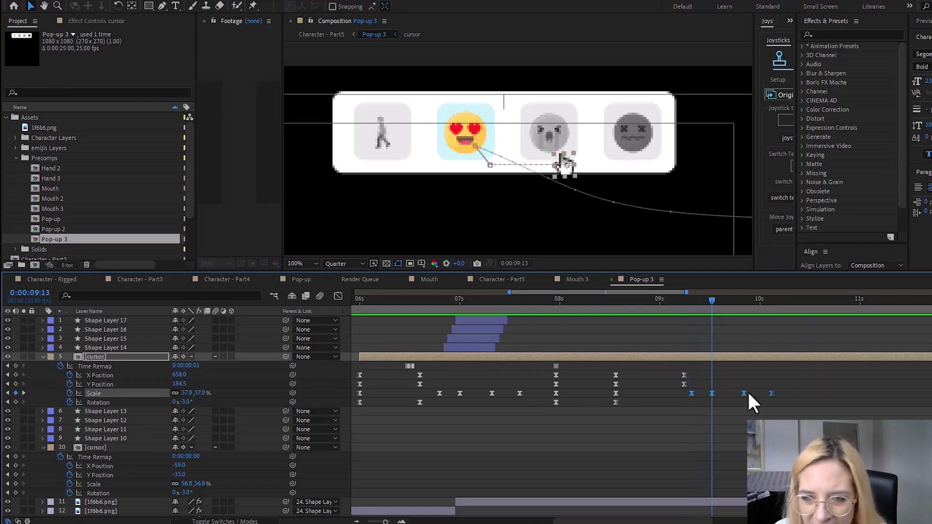
left_click(702, 370)
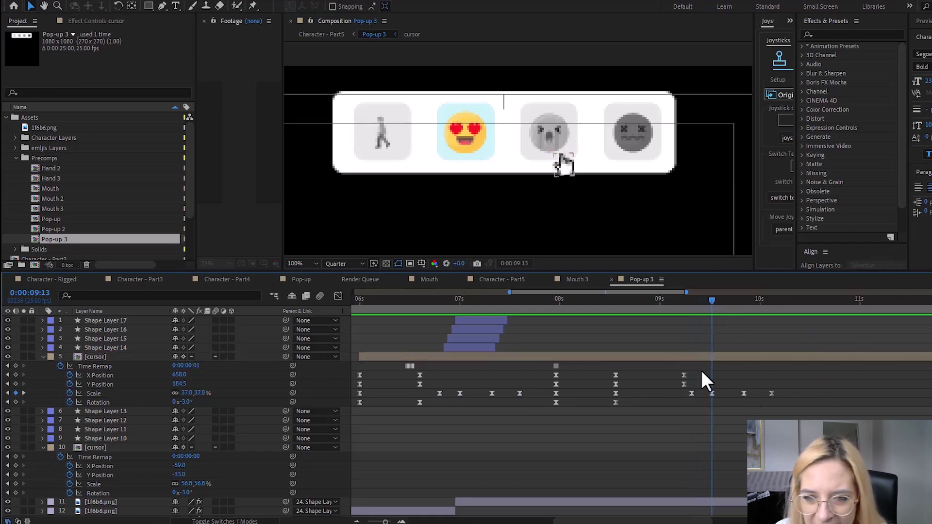
left_click(15, 375)
left_click(16, 385)
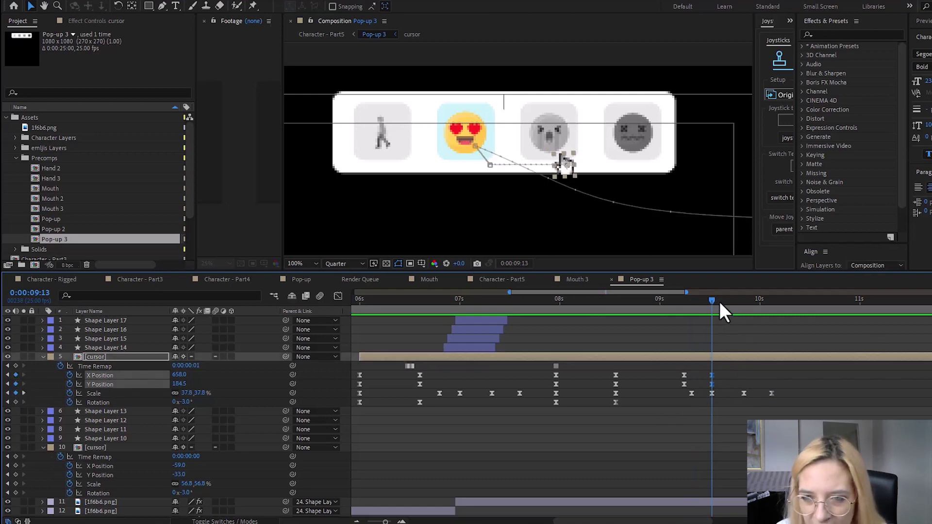
left_click_drag(719, 301, 773, 313)
left_click(564, 166)
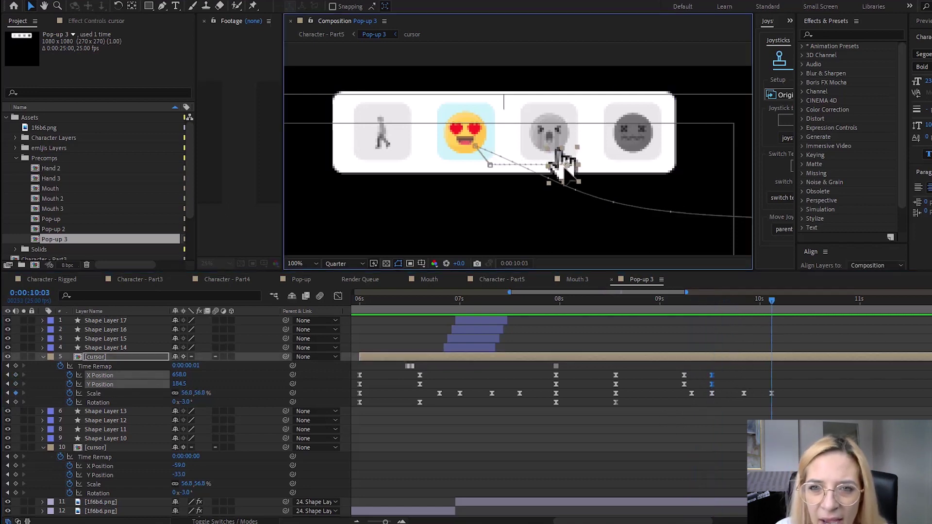
left_click_drag(566, 167, 583, 172)
Step: Scrub back and stop at 8:19, where the hand rests on the heart-eyes emoji
left_click(679, 304)
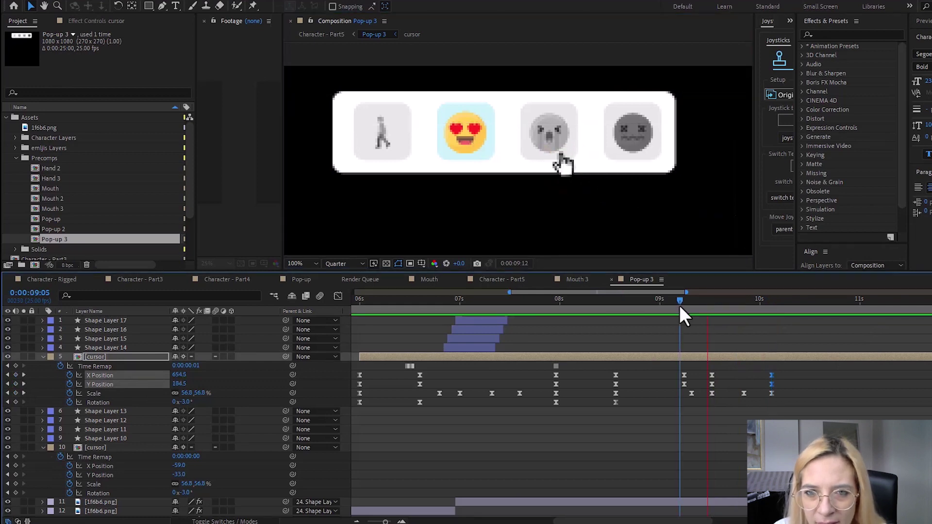
left_click(684, 304)
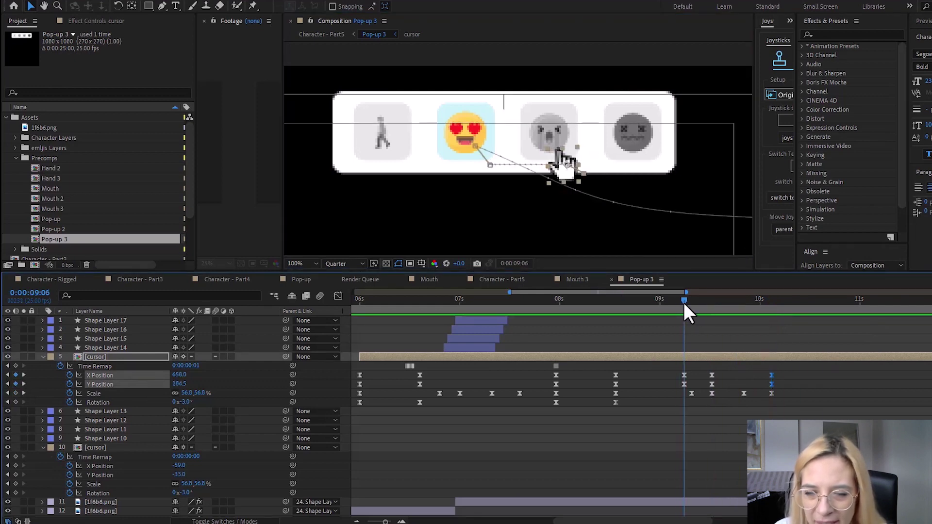
left_click_drag(684, 302, 634, 310)
left_click(473, 146)
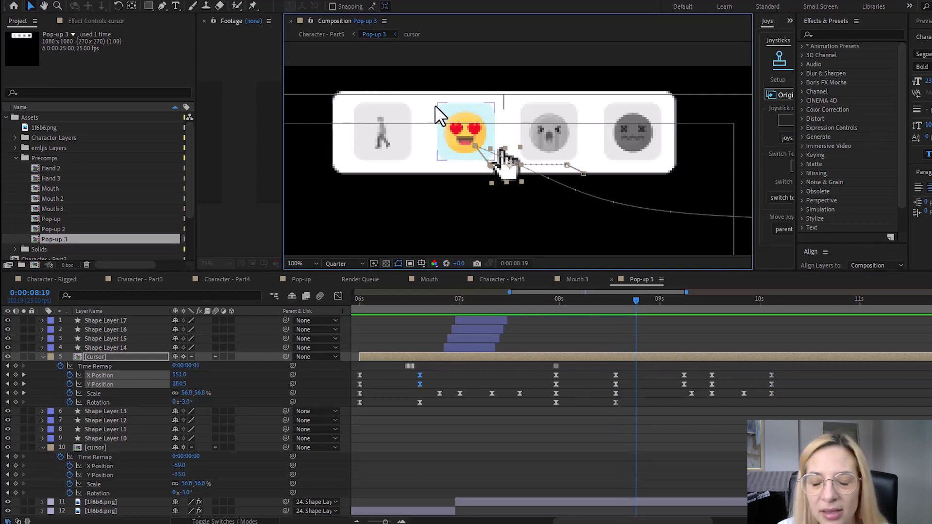
Step: Split Layer 33 and Shape Layer 8 at 8:19 and enable Black & White on Layer 34
scroll(674, 394, "down", 3)
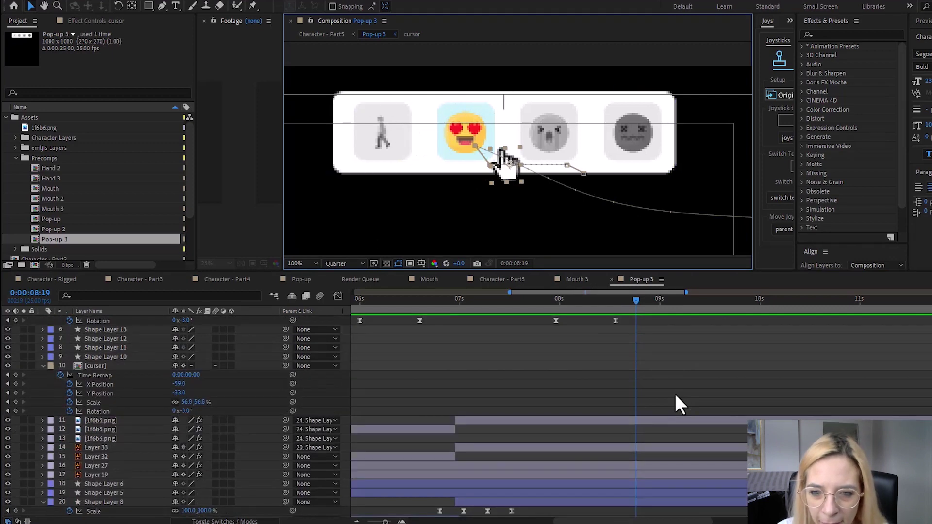
scroll(675, 394, "down", 1)
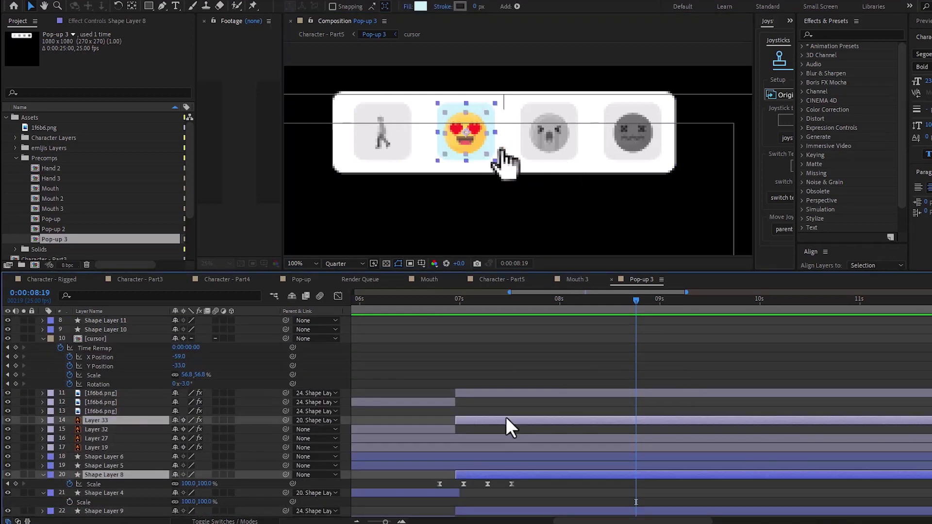
key("ctrl+shift+d")
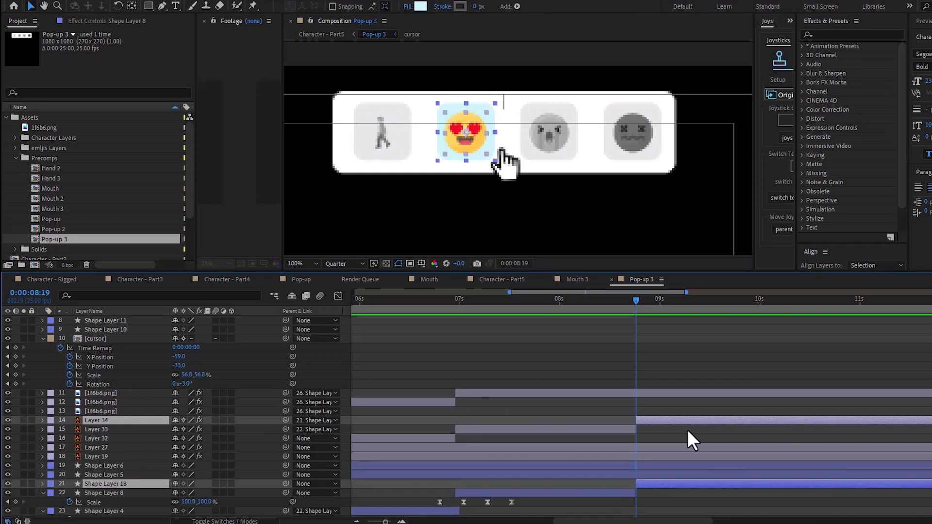
mouse_move(636, 300)
left_mouse_down()
mouse_move(648, 299)
mouse_move(635, 301)
left_mouse_up()
left_click(660, 418)
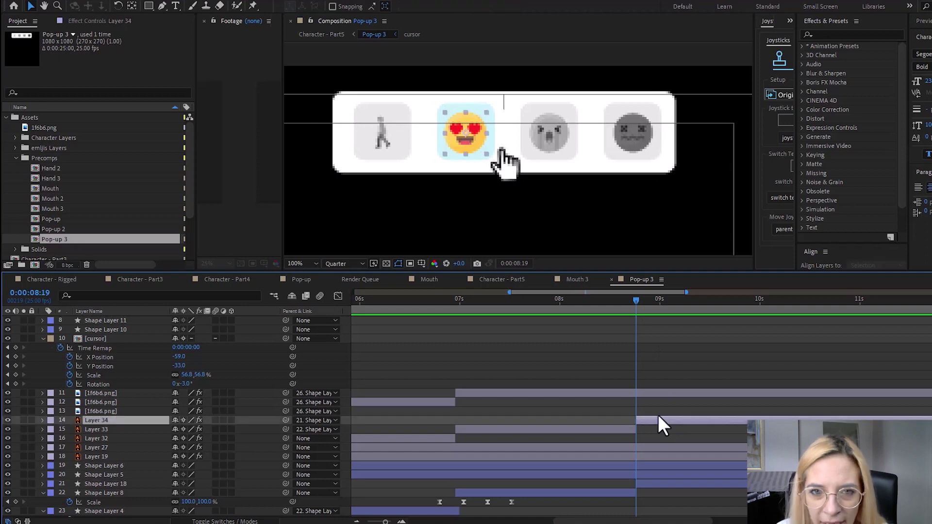
left_click(100, 20)
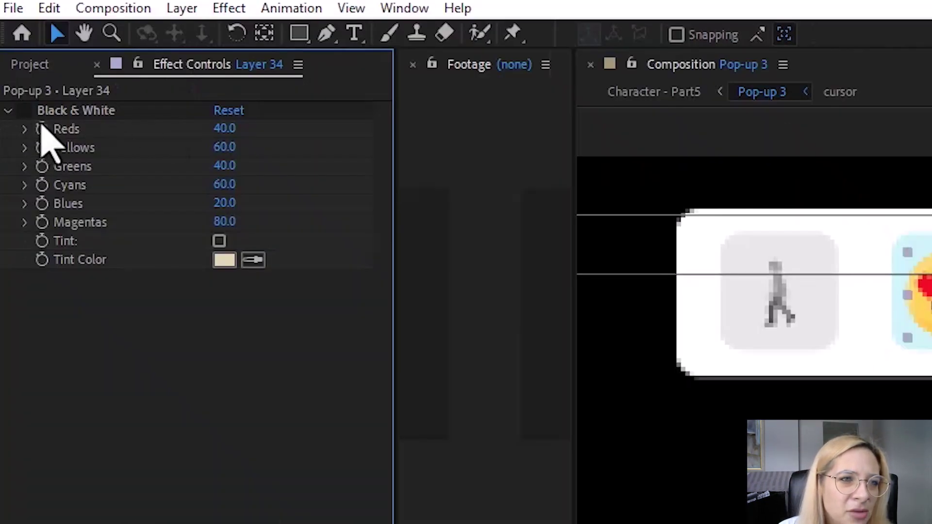
left_click(22, 111)
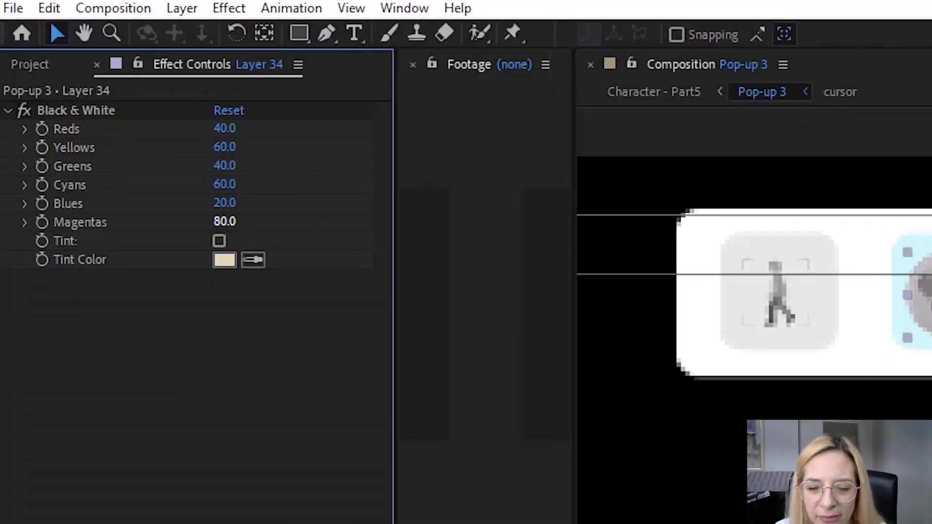
Step: Fill Shape Layer 18's tile with grey E6E6E6 sampled from a neighbouring tile
left_click(924, 343)
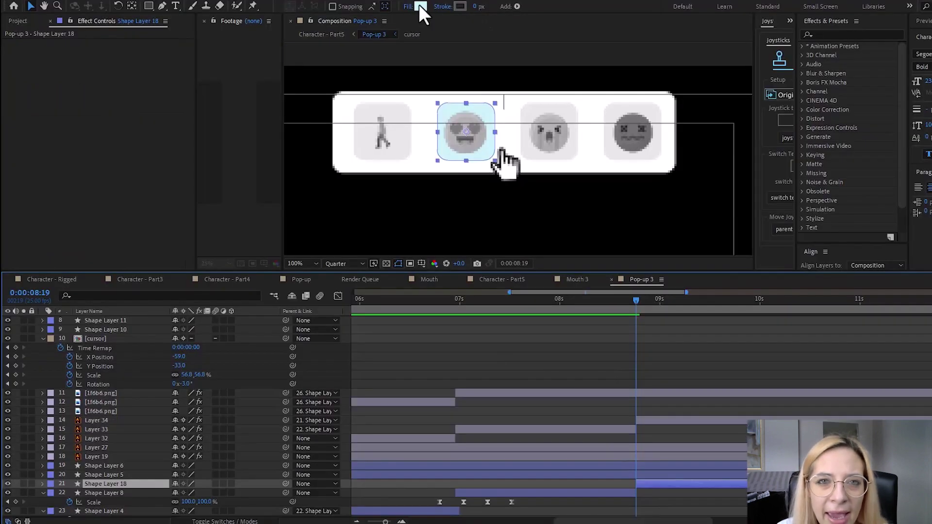
left_click(421, 7)
left_click(794, 208)
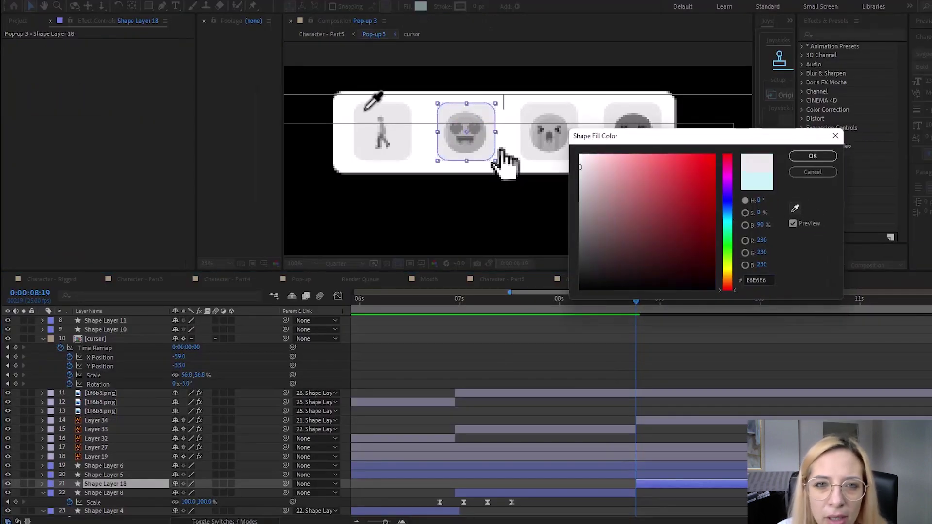
left_click(366, 109)
left_click(813, 156)
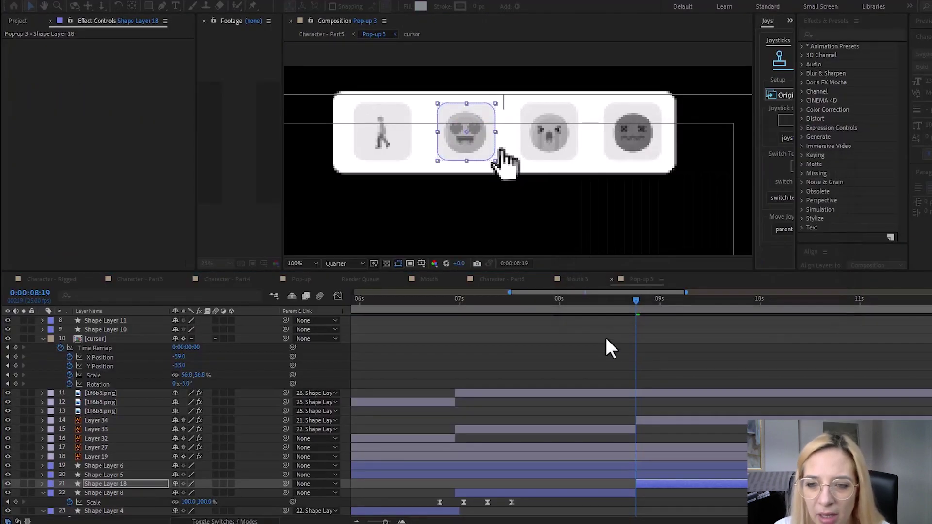
Step: Preview the greyed heart-eyes emoji from 8:12
left_click(607, 302)
key("space")
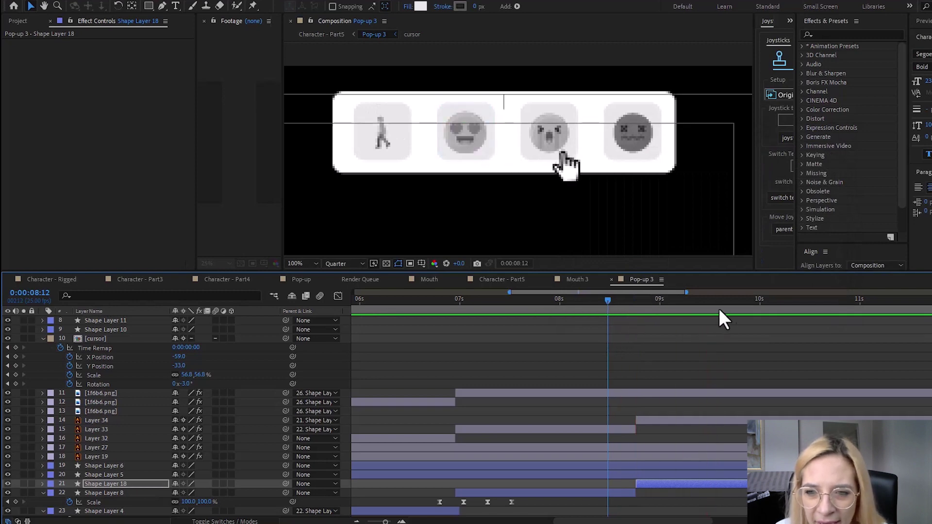
left_click_drag(718, 306, 684, 311)
scroll(710, 319, "up", 4)
Step: Split the third emoji's icon Layer 19 and tile Shape Layer 5 at 9:06
left_click(554, 130)
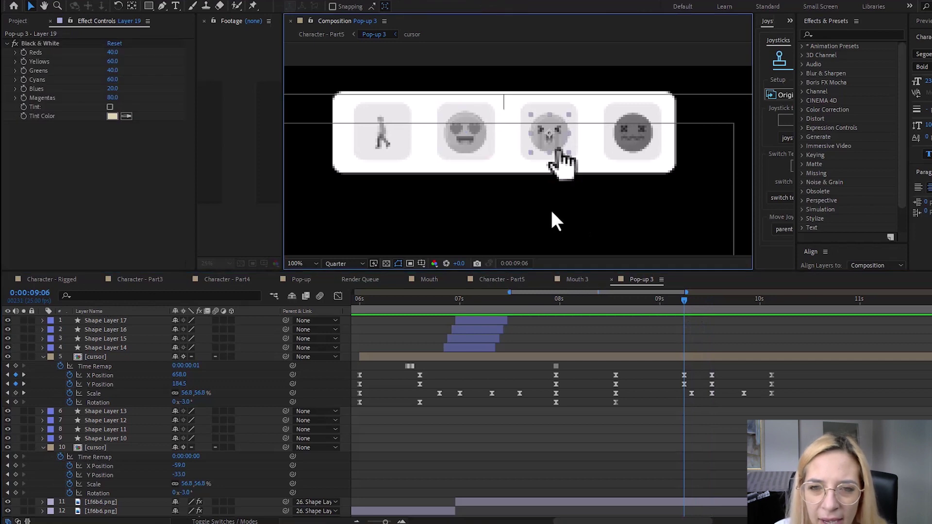
scroll(638, 427, "down", 6)
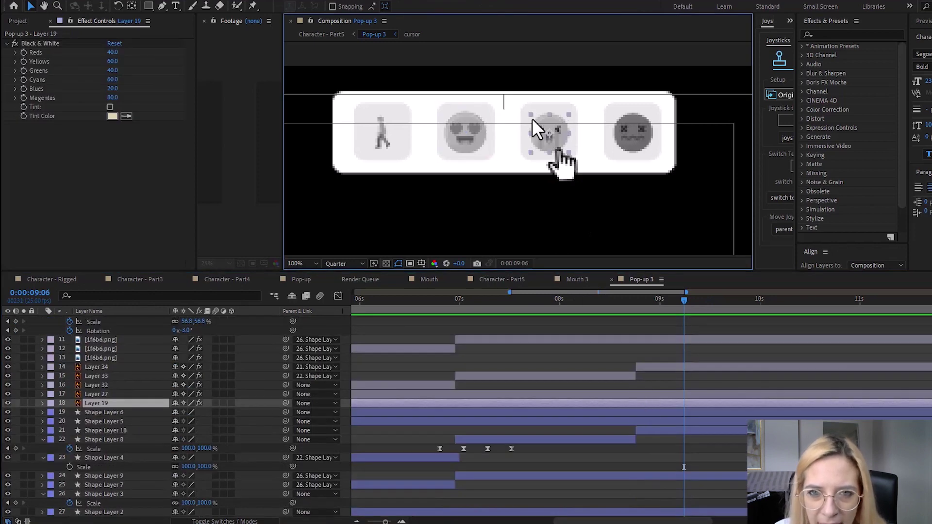
left_click(679, 422, "ctrl")
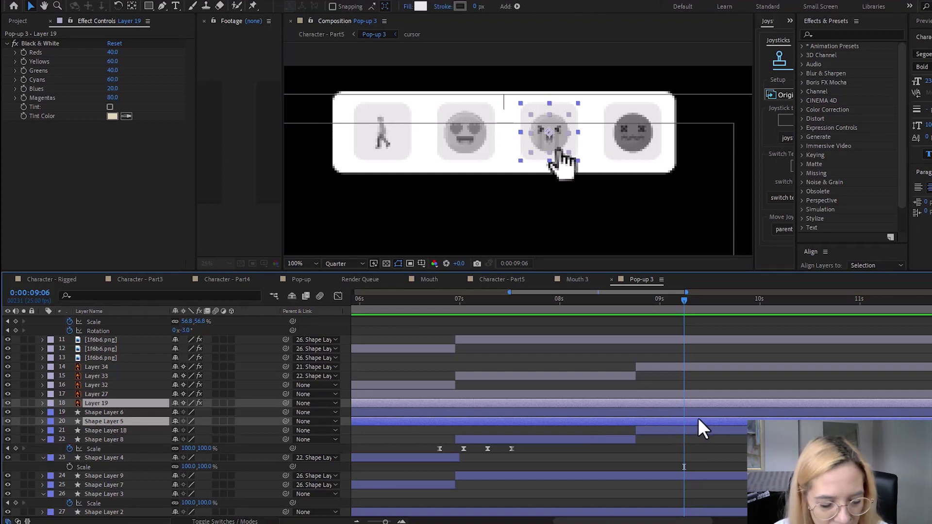
key("ctrl+shift+d")
scroll(677, 357, "up", 1)
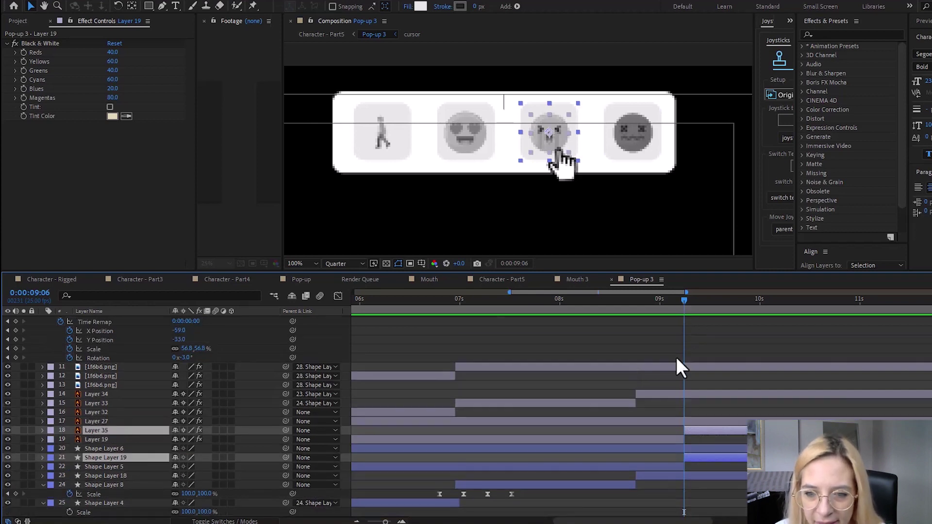
scroll(677, 360, "up", 5)
Step: At 9:08, parent Layer 35 to the new tile layer, Shape Layer 19
left_click(691, 299)
left_click(693, 394)
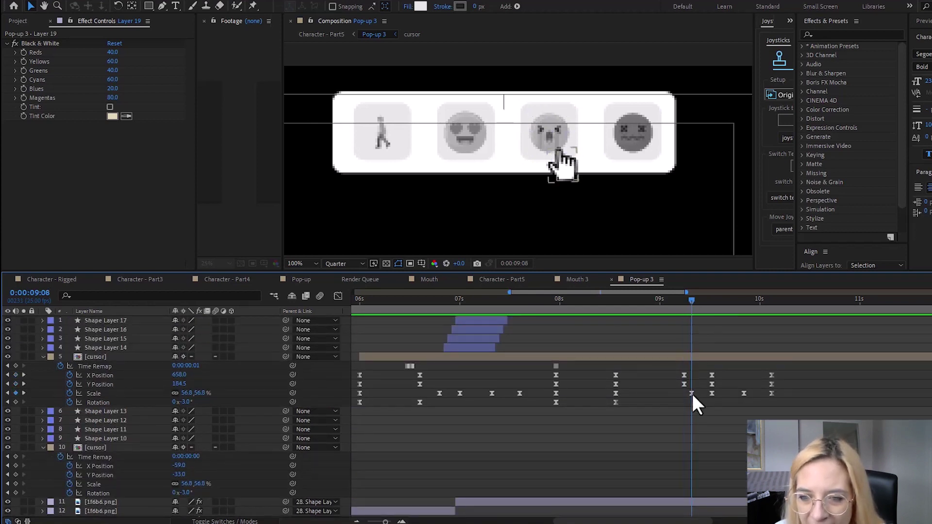
scroll(686, 396, "down", 4)
left_click(695, 482)
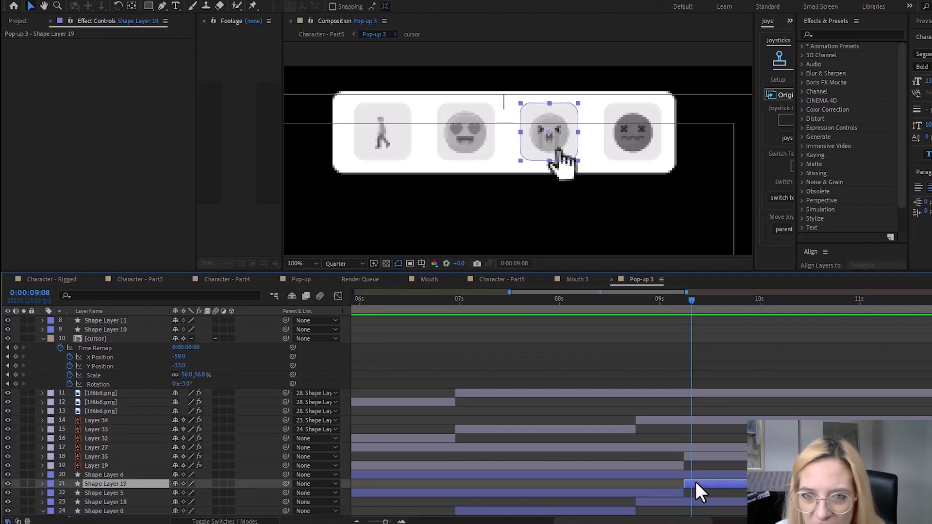
scroll(692, 437, "down", 2)
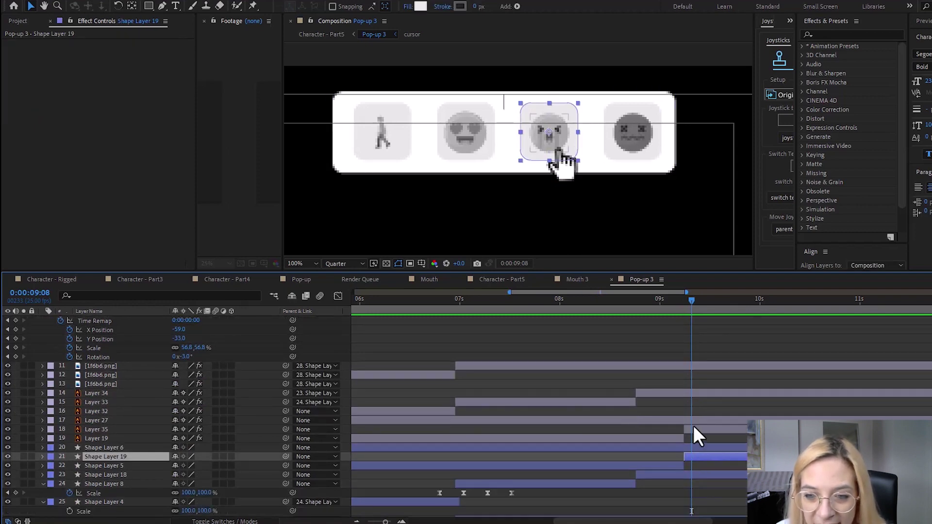
left_click(691, 429)
left_click_drag(285, 429, 120, 459)
Step: Copy Shape Layer 8's Scale keyframes from the heart-eyes tile's pop and return to 9:08
left_click(118, 456)
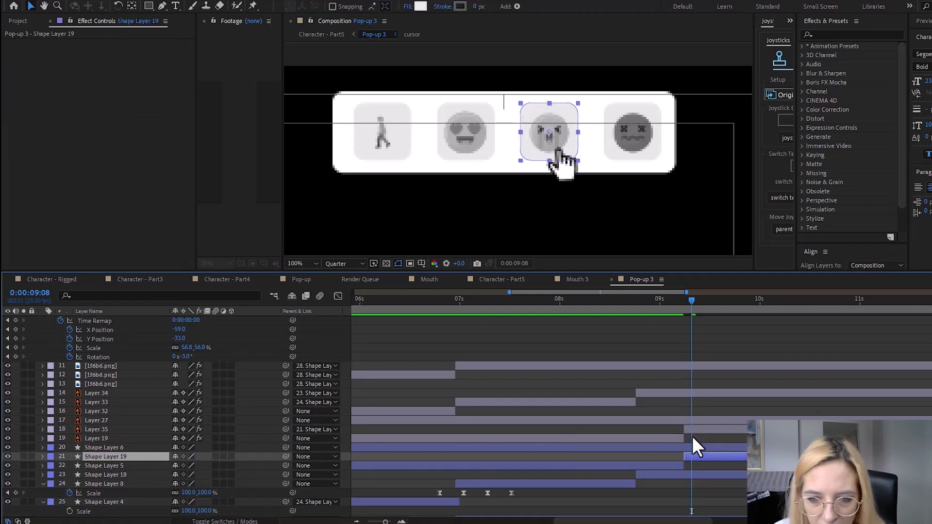
scroll(694, 458, "down", 3)
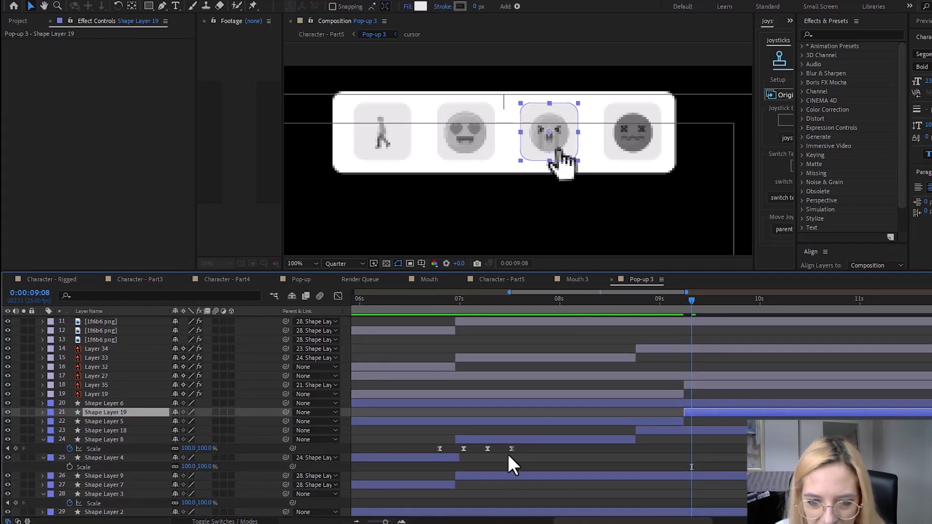
left_click_drag(530, 444, 416, 454)
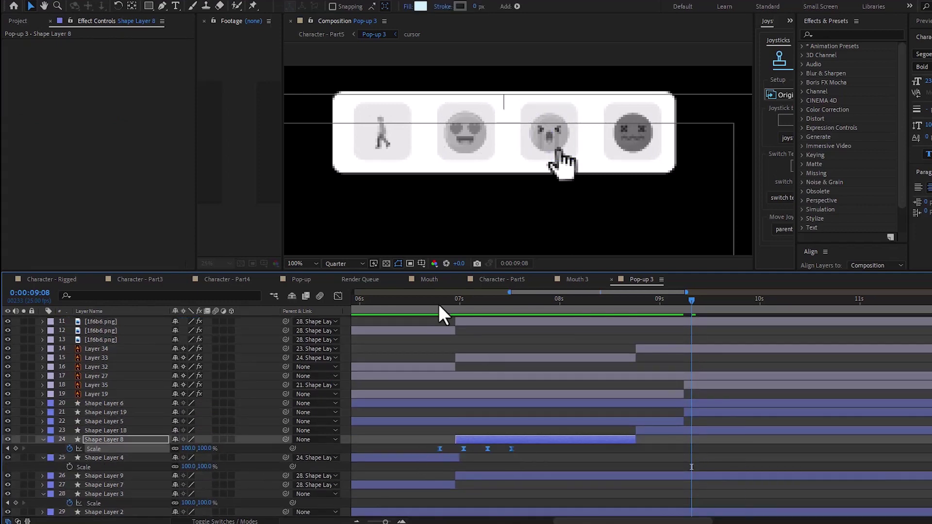
left_click_drag(442, 304, 688, 305)
scroll(694, 303, "up", 3)
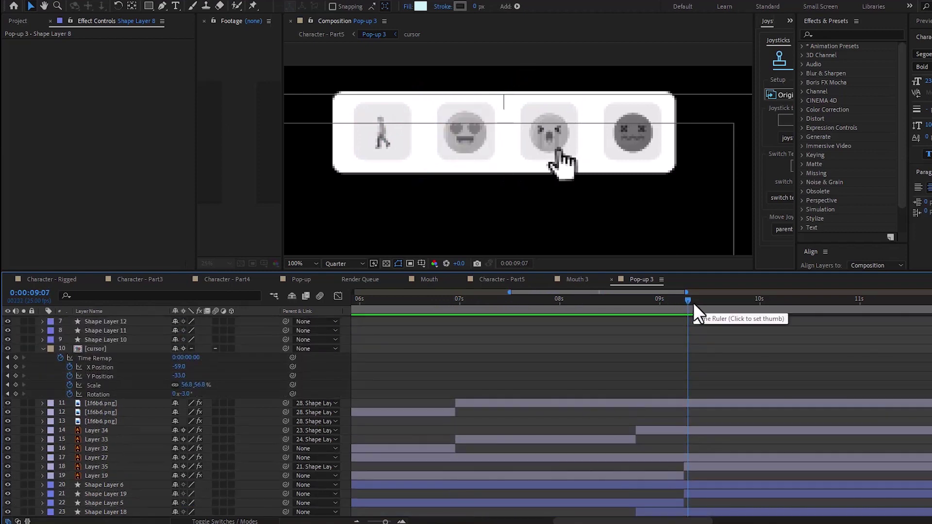
left_click(691, 298)
scroll(683, 297, "up", 3)
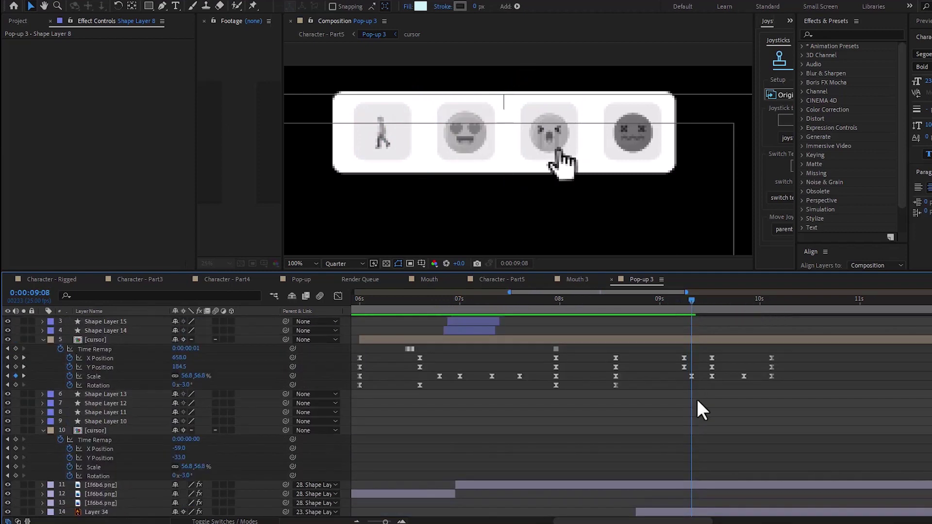
Step: Paste the Scale pulse onto Shape Layer 19 at 9:08 and preview it
scroll(685, 392, "down", 6)
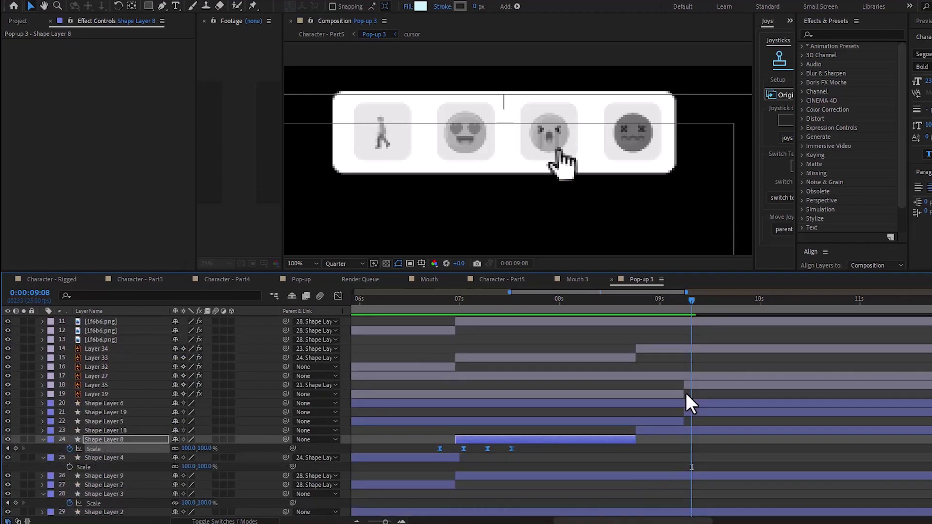
left_click(697, 414)
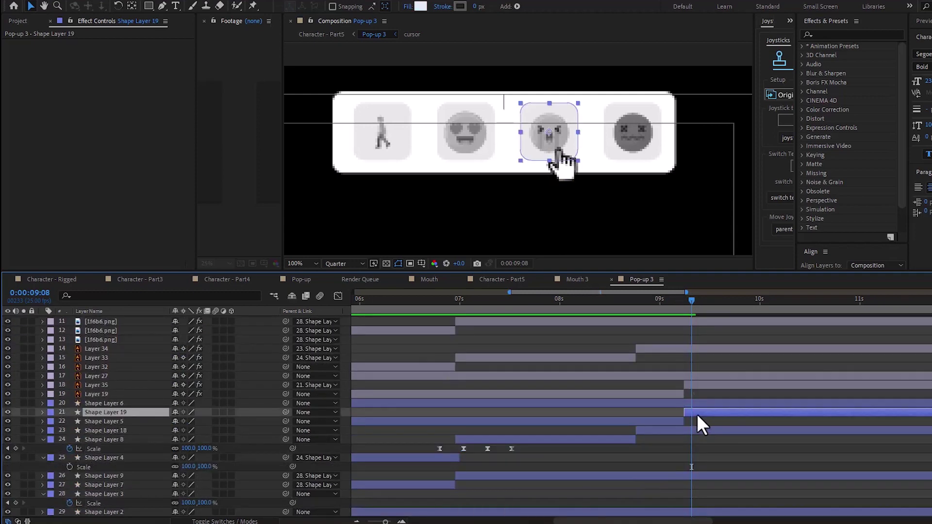
key("ctrl+v")
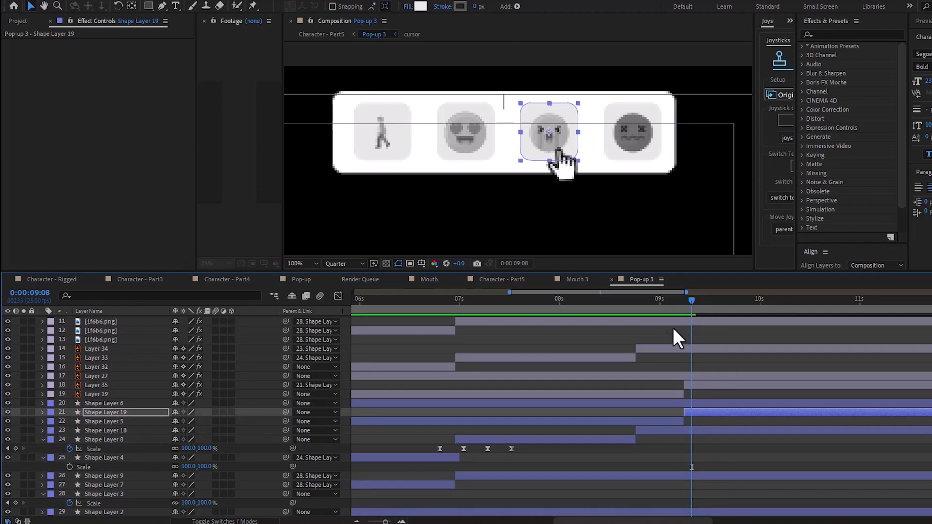
key("ctrl+v")
key("space")
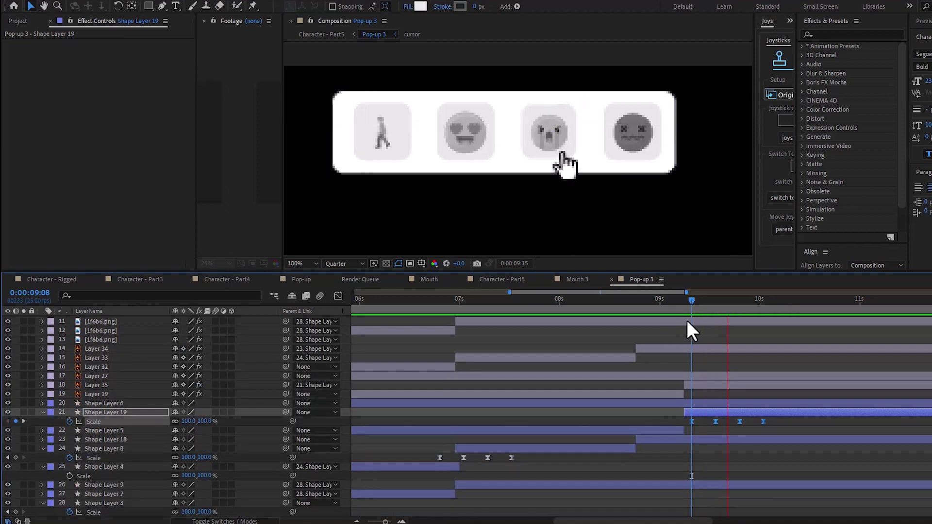
Step: Trim Layer 35 and its partner to start at 9:14 and extend Shape Layer 5 to 9:14
key("space")
left_click_drag(697, 305, 716, 307)
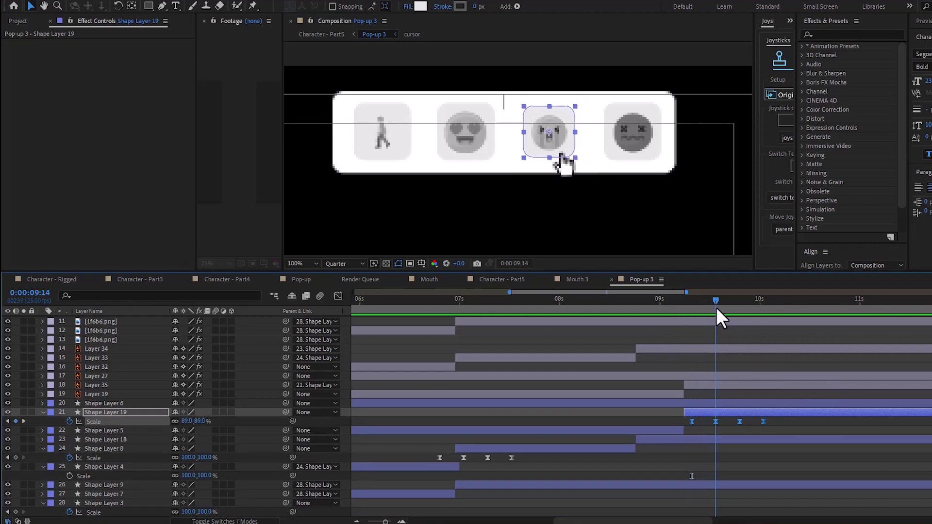
left_click(700, 387, "shift")
left_click_drag(687, 386, 714, 389)
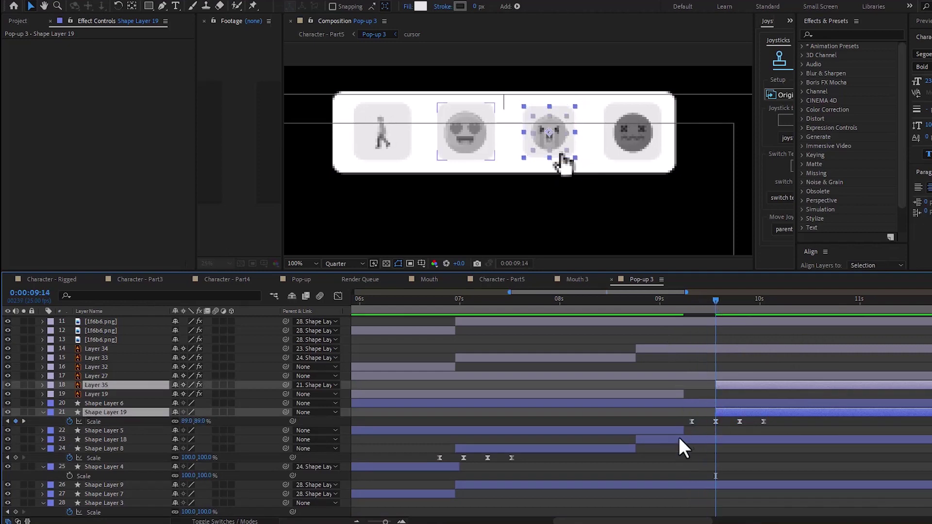
left_click_drag(685, 432, 716, 437)
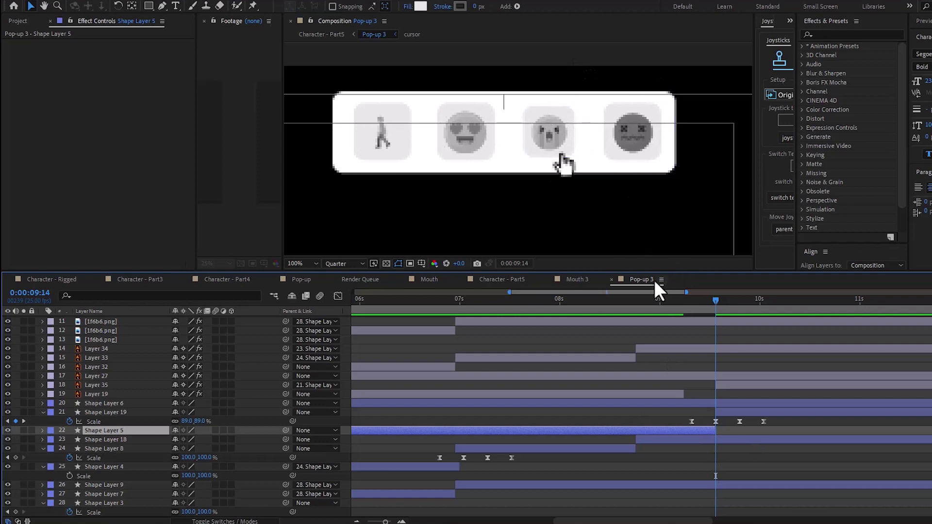
Step: Parent Shape Layer 5 to Shape Layer 19 and extend Layer 19 to end at 9:14
left_click(731, 414)
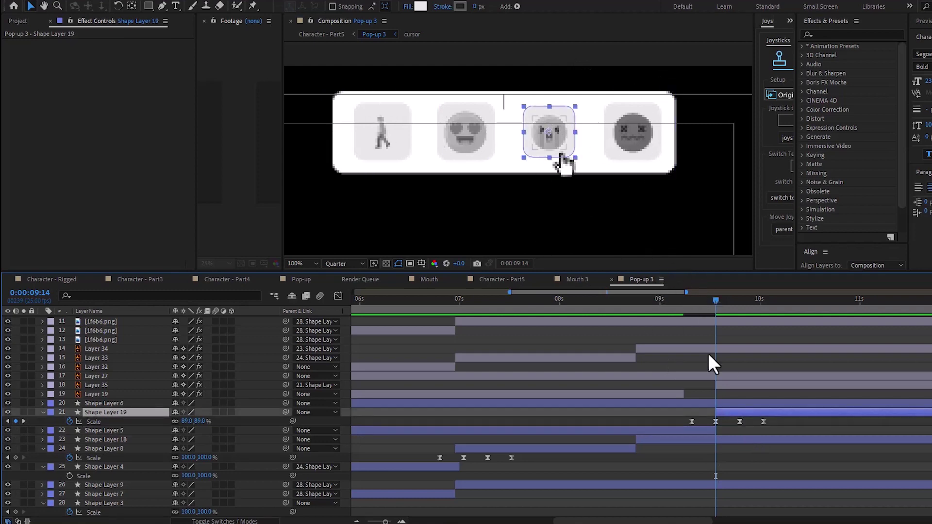
left_click_drag(687, 302, 691, 302)
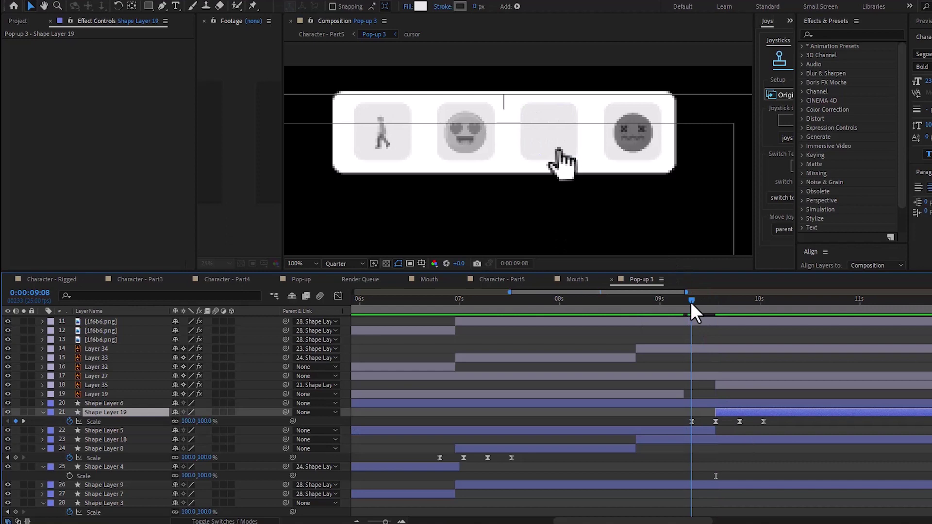
left_click(706, 430)
left_click_drag(281, 432, 120, 415)
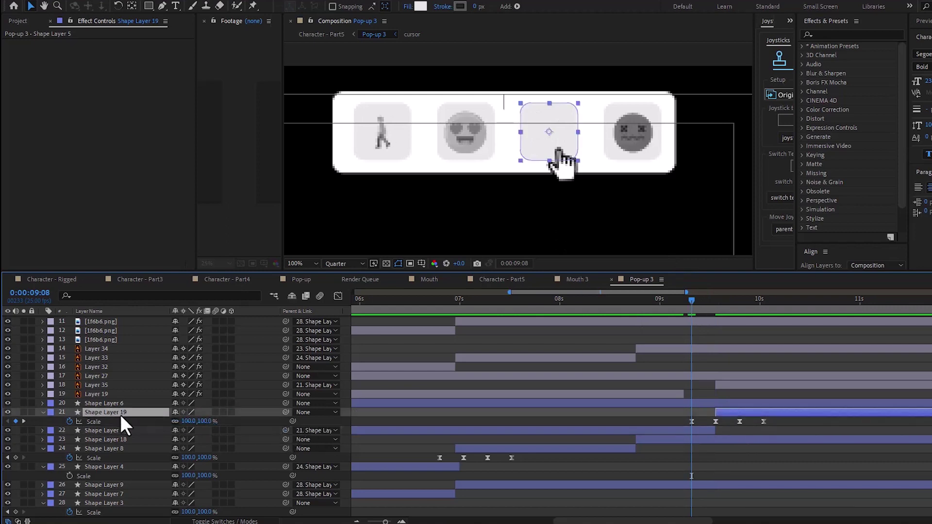
left_click(694, 394)
left_click_drag(716, 400, 720, 400)
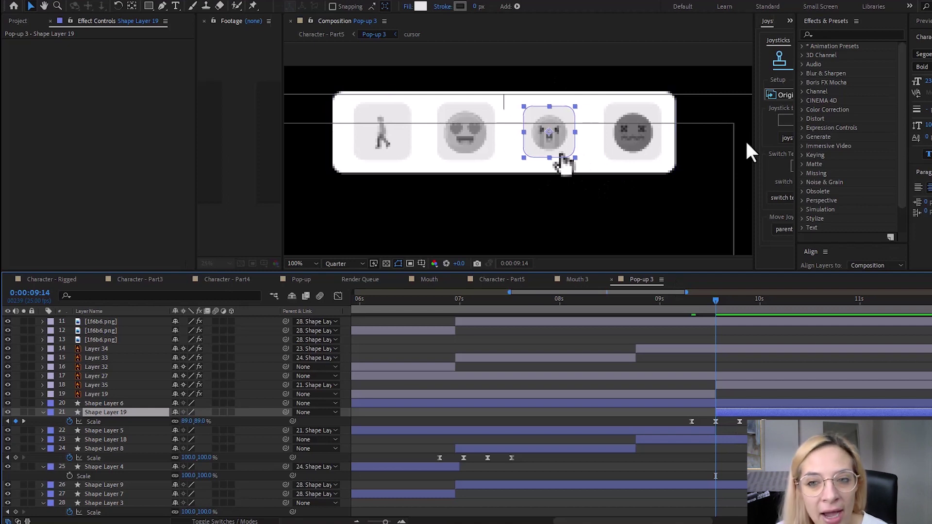
Step: Give the third emoji's tile the heart-eyes tile's light cyan fill
left_click(415, 11)
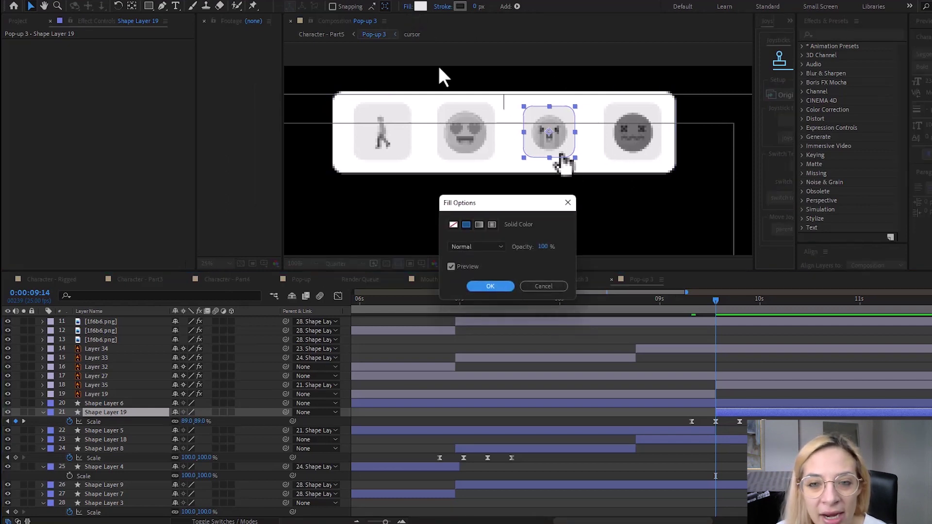
left_click(549, 287)
left_click(491, 122)
left_click(614, 307)
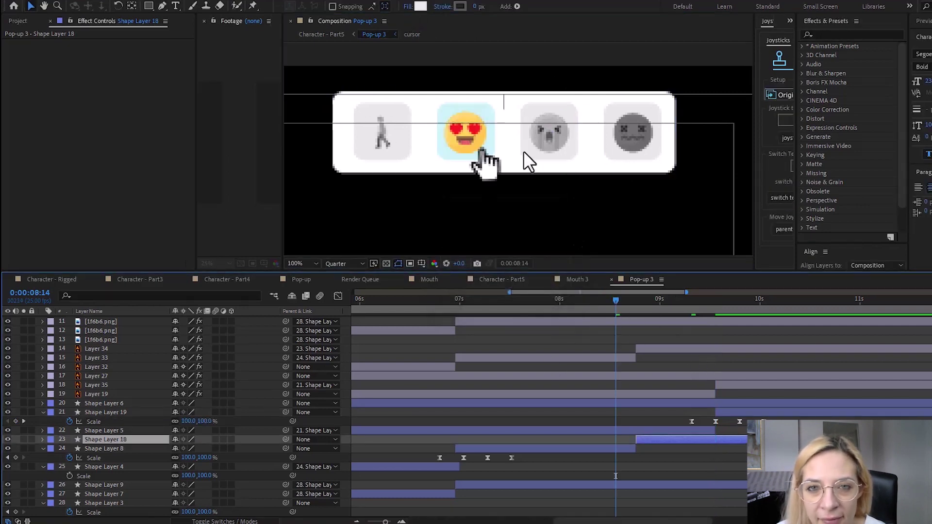
left_click(491, 120)
left_click(419, 7)
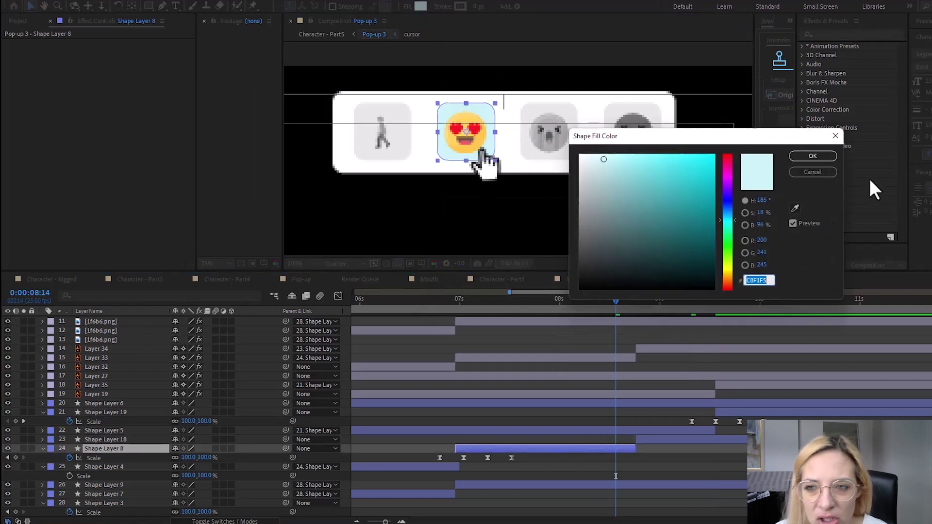
left_click(813, 156)
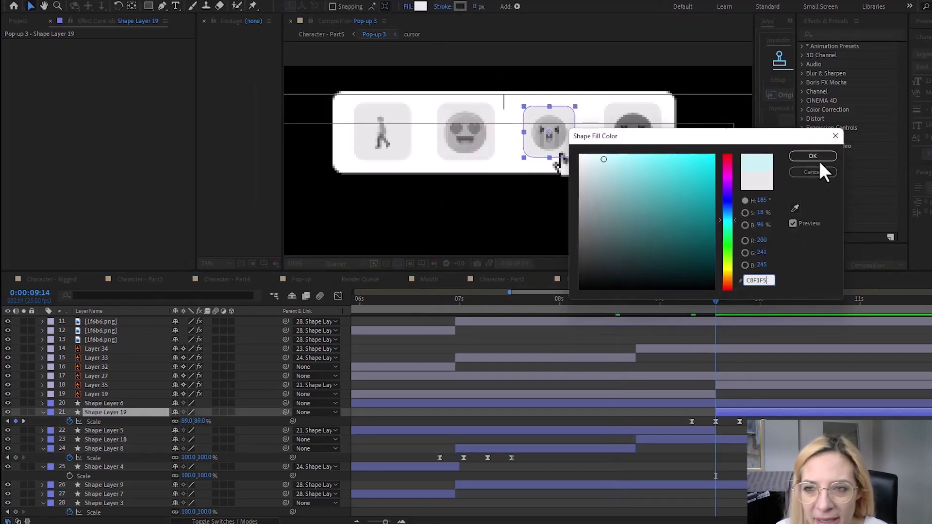
left_click(816, 158)
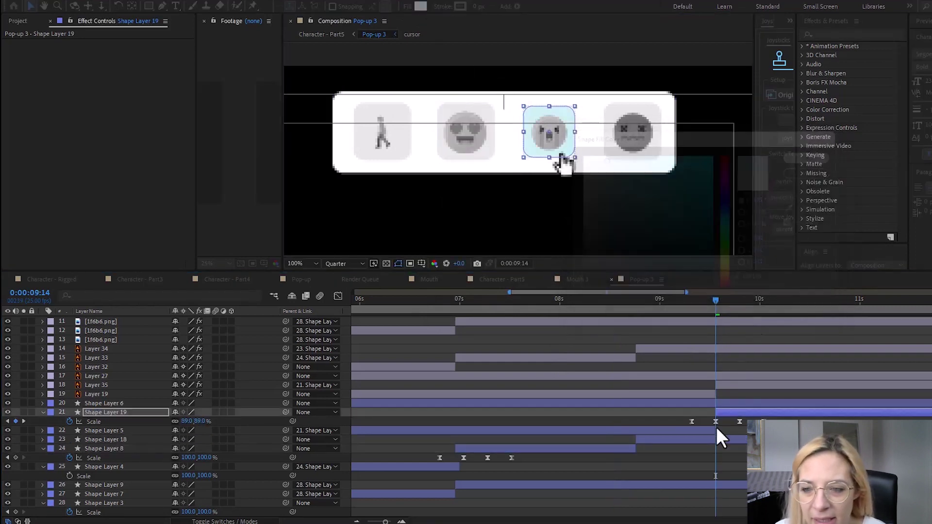
Step: Turn off Black & White on Layer 35 and preview the crying emoji in colour
left_click(718, 383)
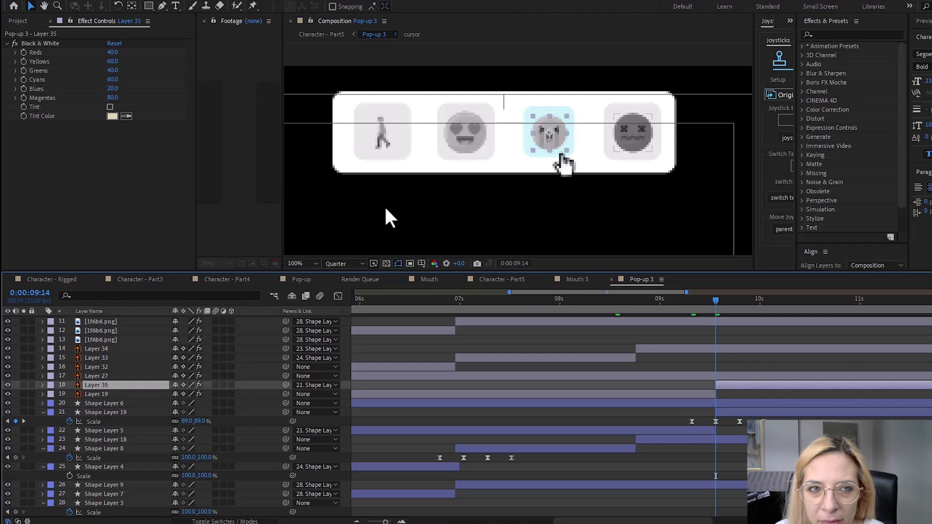
left_click(15, 43)
left_click(659, 300)
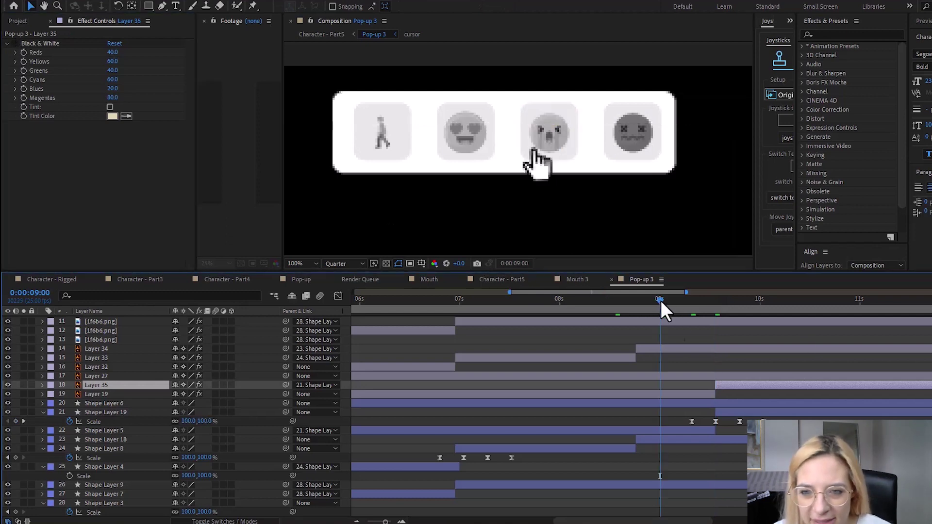
key("space")
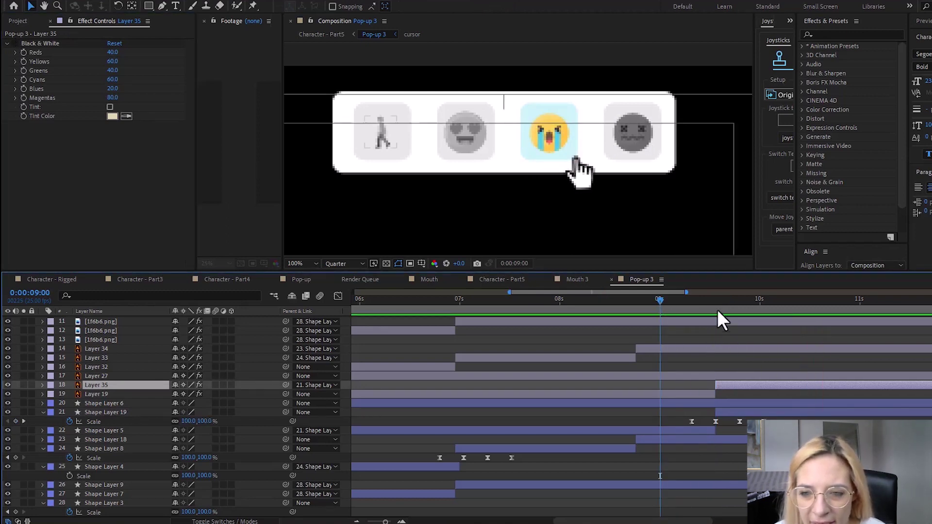
mouse_move(716, 304)
left_mouse_down()
mouse_move(668, 303)
mouse_move(707, 293)
left_mouse_up()
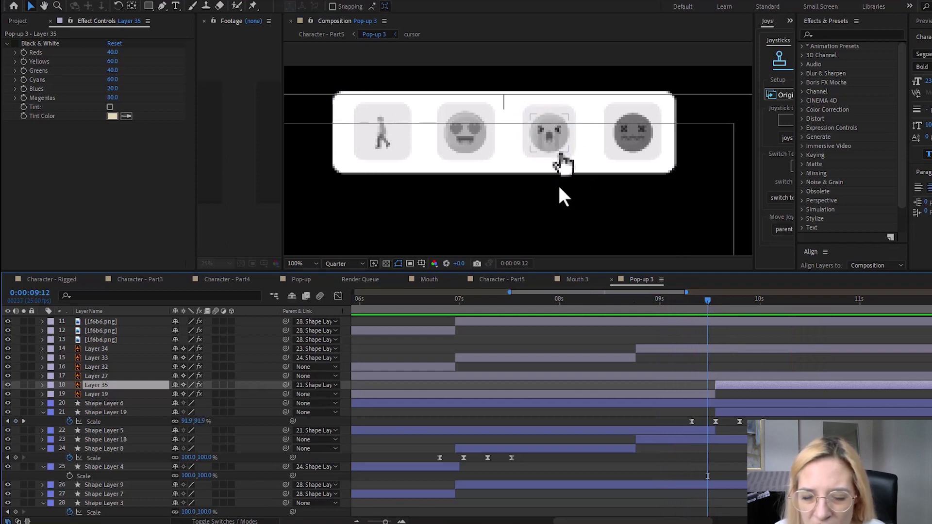
Step: Parent Layer 19 to Shape Layer 5 and preview the pop around 9:11
left_click(707, 393)
left_click(677, 304)
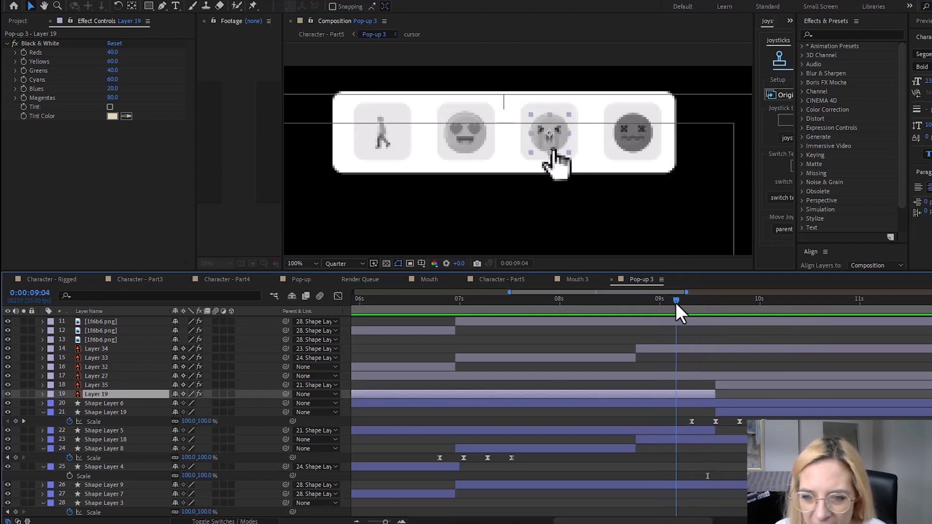
left_click_drag(286, 394, 106, 432)
left_click(106, 433)
key("space")
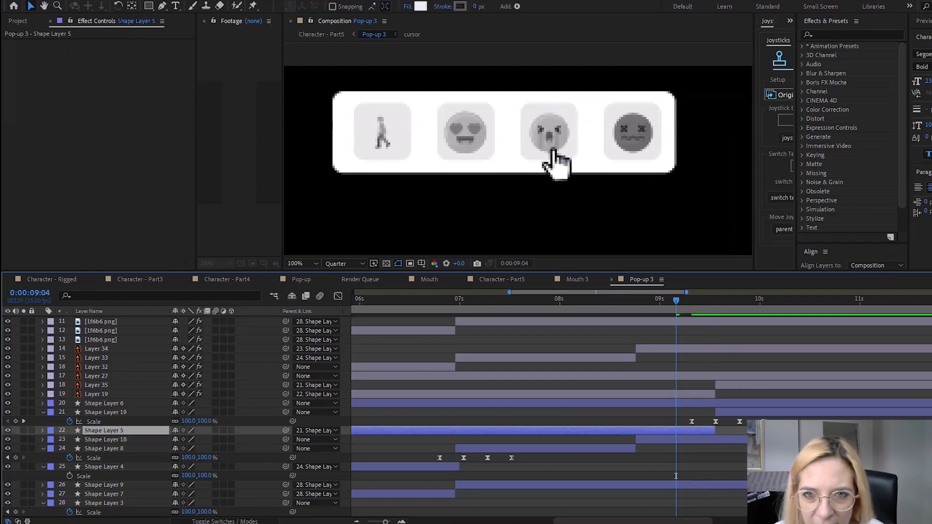
key("space")
left_click_drag(674, 308, 734, 310)
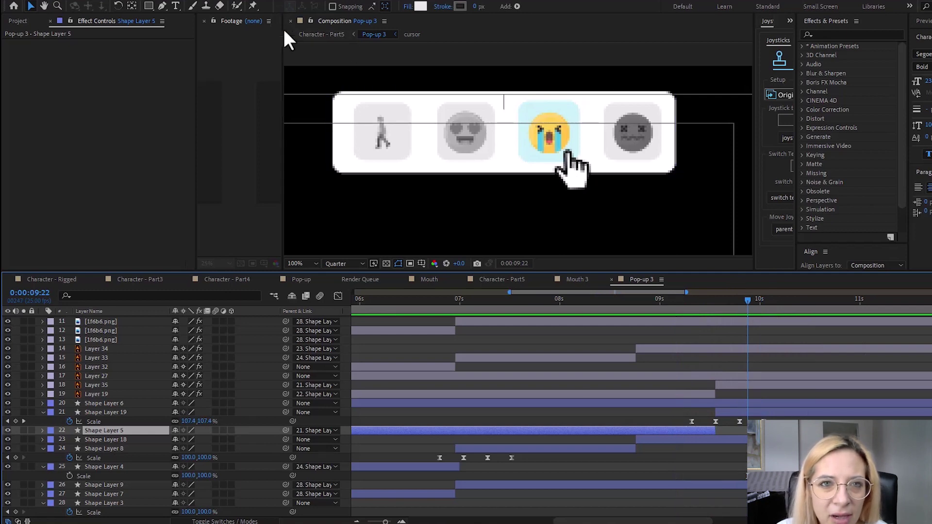
left_click(320, 35)
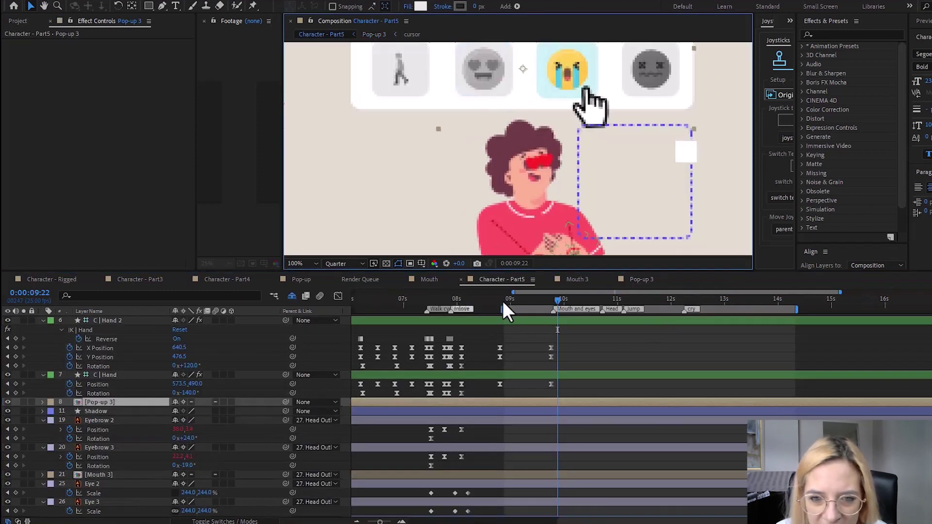
Step: Set the viewer to Fit and preview Character - Part5 from 8:22
left_click(503, 301)
left_click(296, 265)
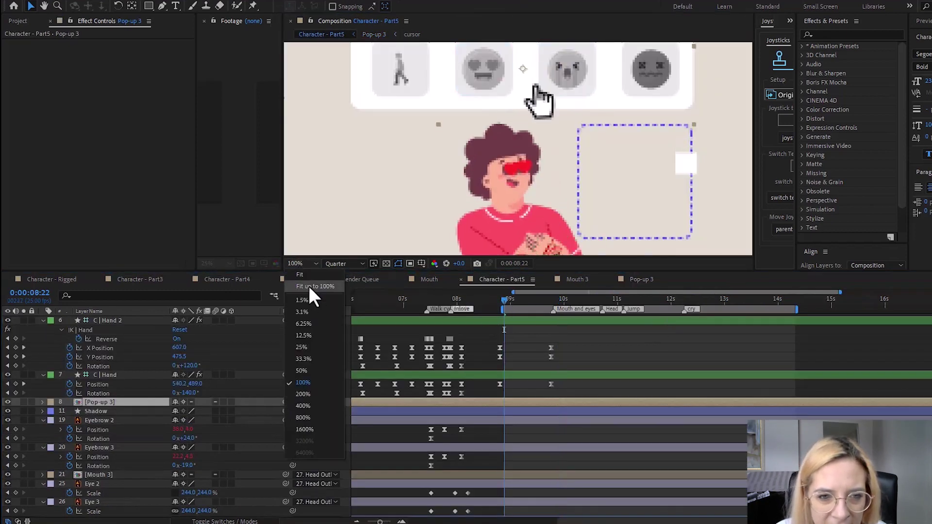
left_click(309, 287)
key("space")
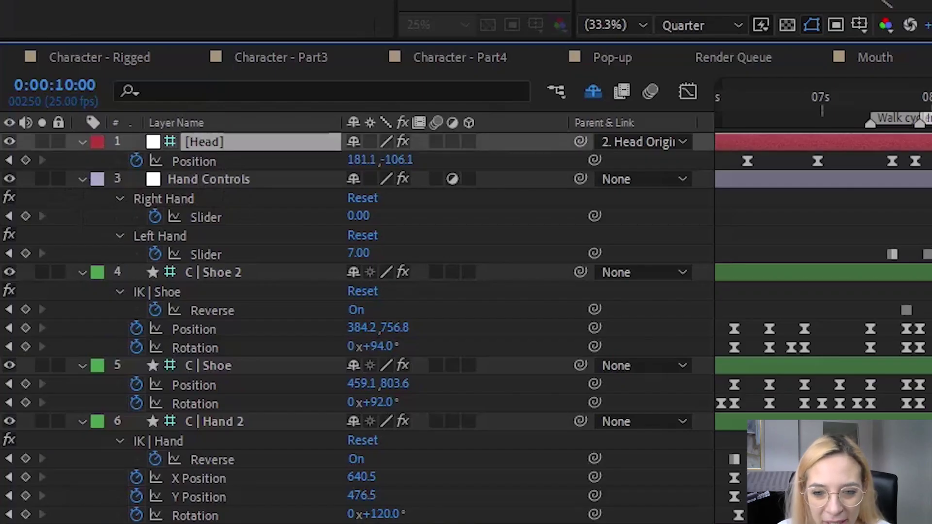
Step: Key the head, hands, shoes, eyebrows and body properties at 10:00
left_click_drag(26, 160, 28, 517)
scroll(28, 520, "down", 3)
scroll(28, 519, "down", 1)
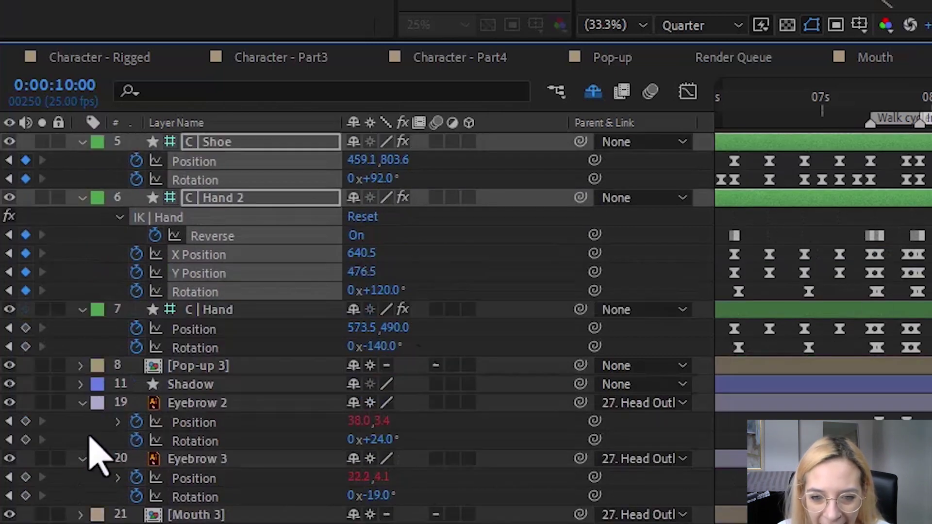
left_click_drag(22, 325, 24, 513)
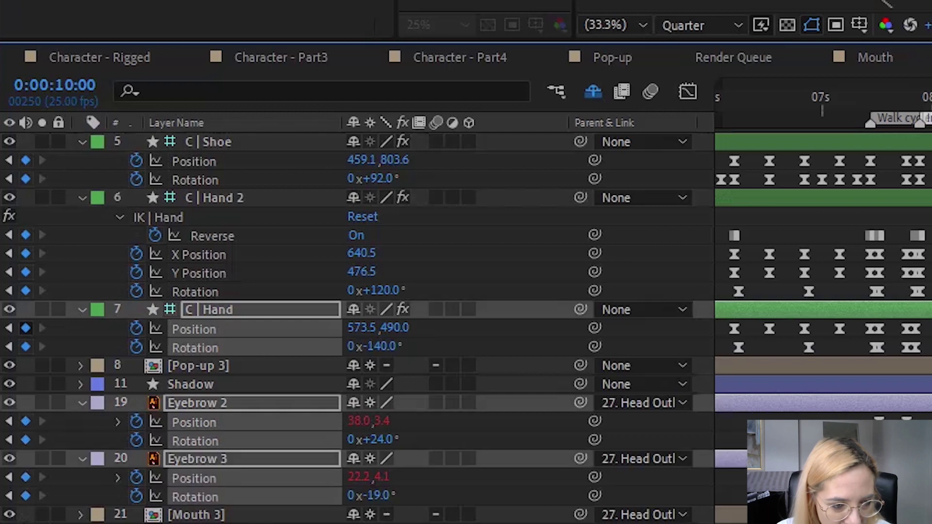
scroll(513, 473, "down", 4)
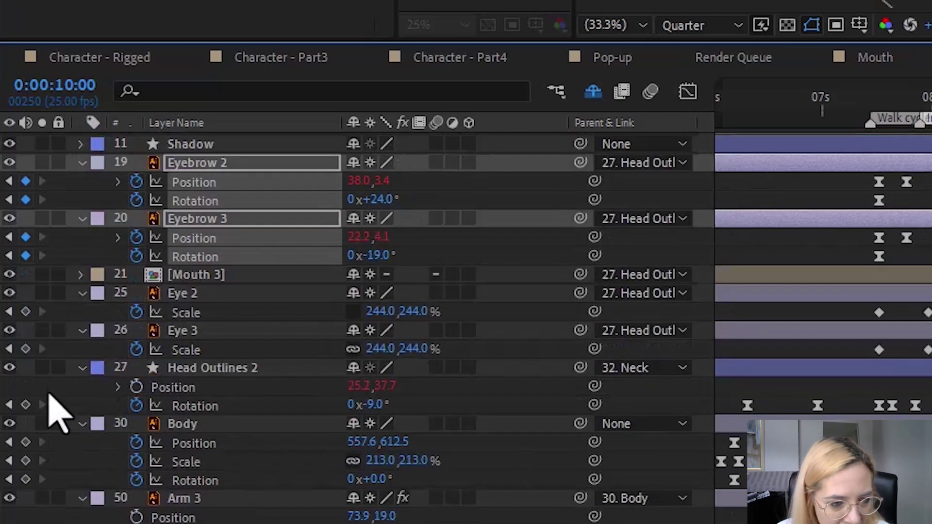
left_click_drag(26, 406, 26, 481)
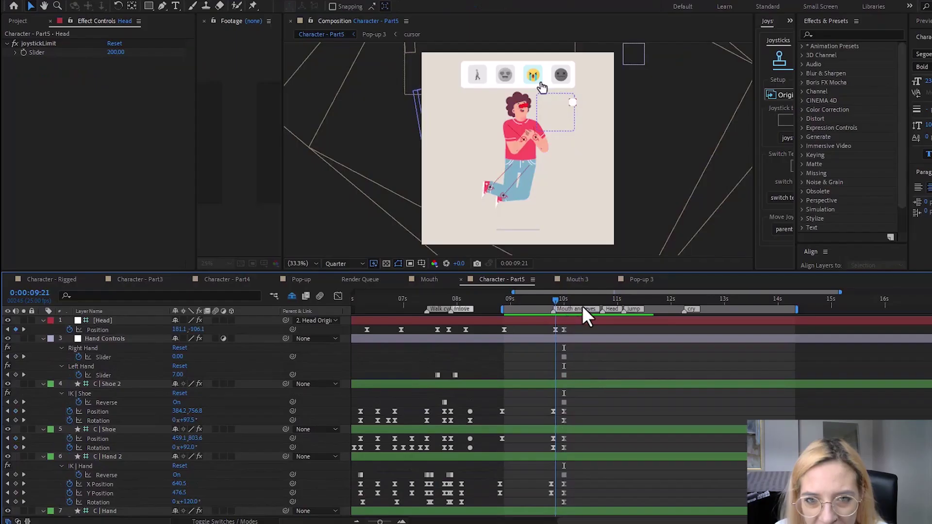
left_click_drag(582, 306, 564, 311)
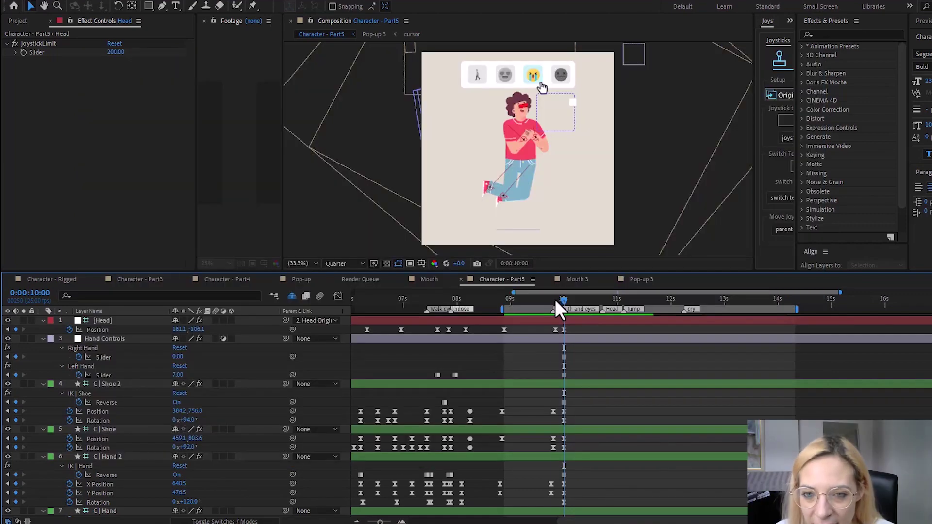
Step: Preview Character - Part4 for comparison, then set Character - Part5's time to 11:00
left_click(555, 299)
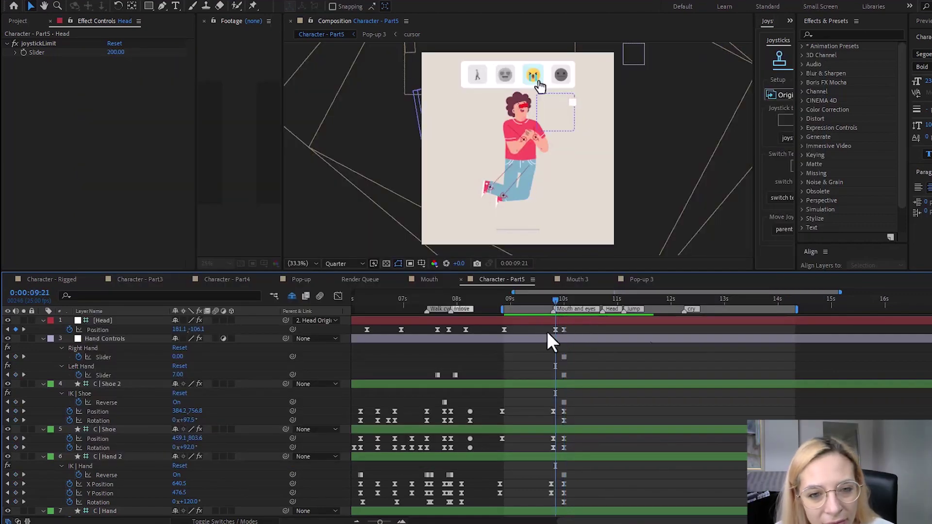
left_click(254, 281)
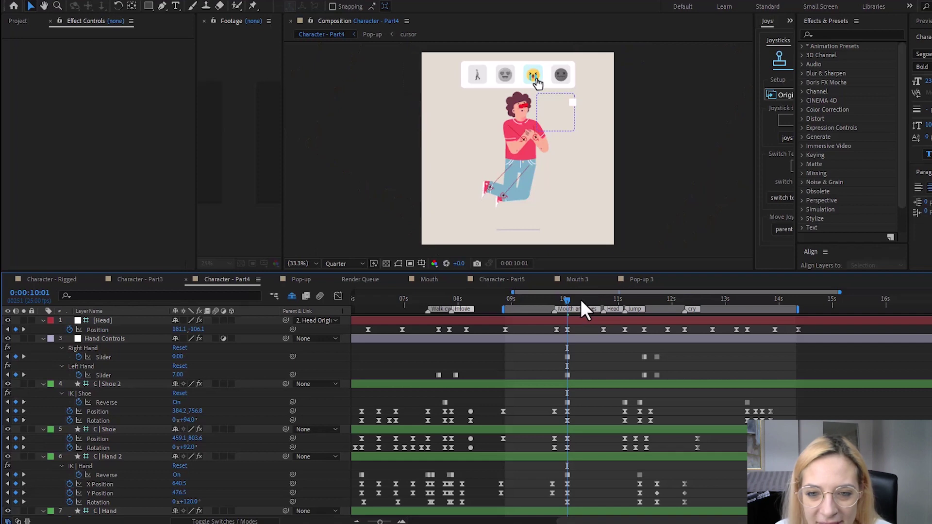
key("space")
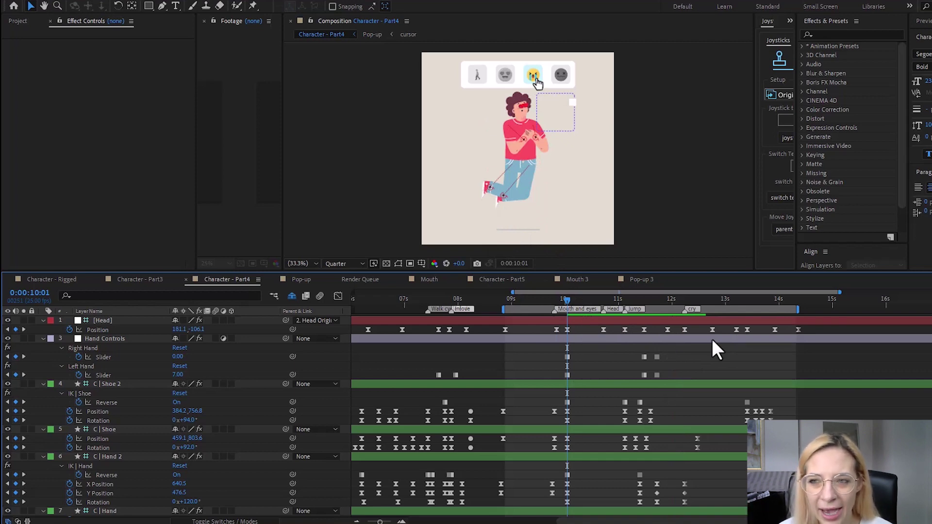
left_click(503, 302)
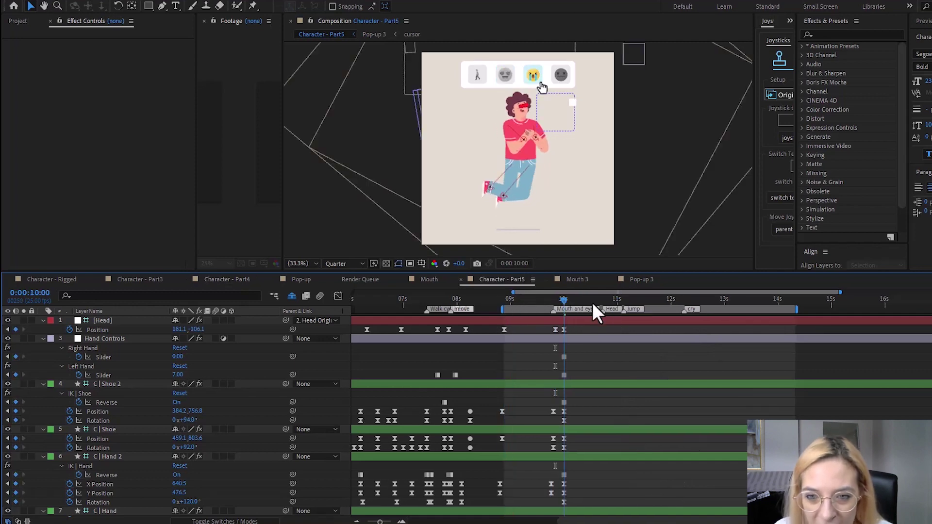
left_click_drag(592, 302, 618, 305)
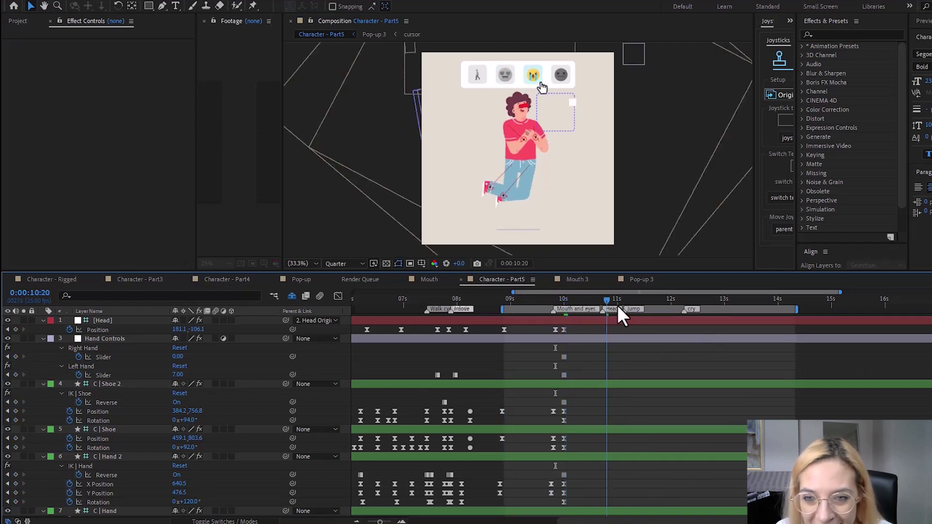
left_click(619, 307)
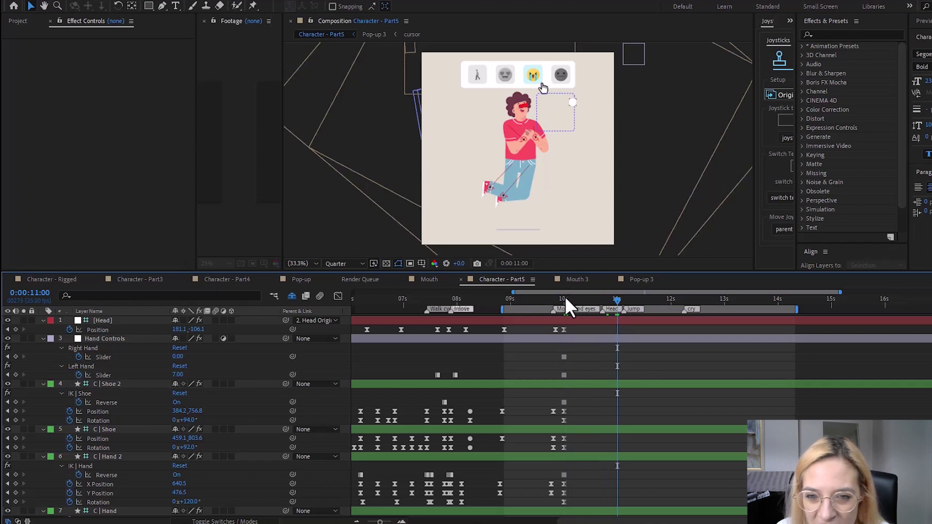
Step: Add keyframes at 11:00 down the Head layer's and character's properties
left_click(636, 322)
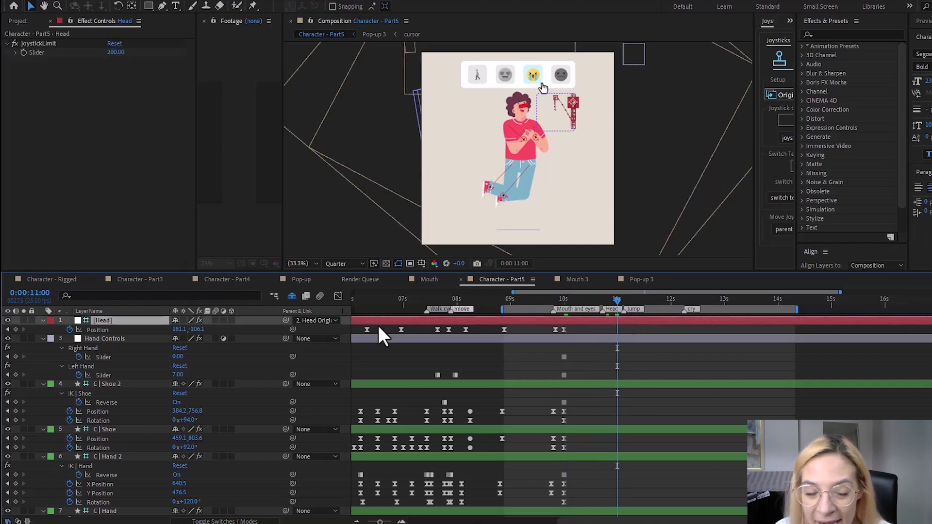
left_click_drag(15, 330, 301, 517)
left_click(657, 475)
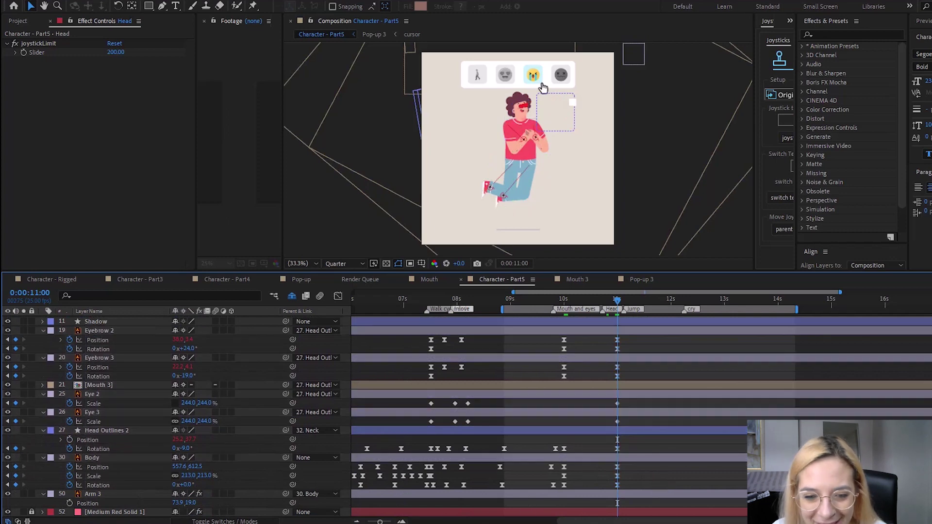
Step: Scrub and preview the emoji-click reaction to 9:21, then open the Mouth 3 precomp
left_click_drag(380, 522, 383, 522)
scroll(644, 380, "up", 10)
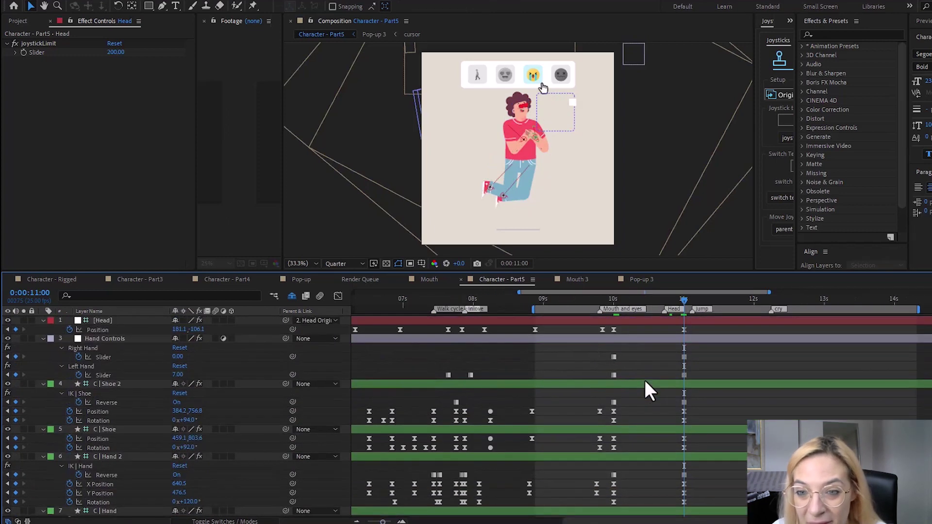
left_click_drag(669, 301, 664, 304)
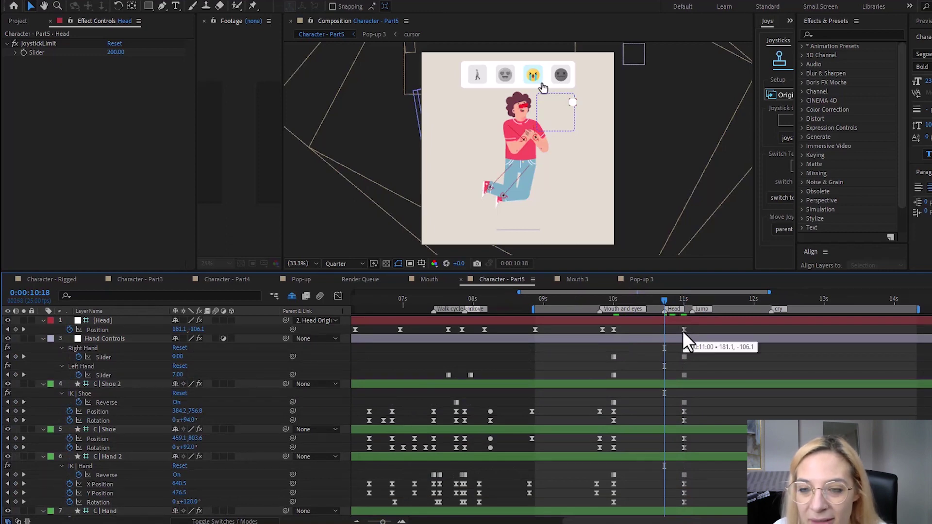
left_click(599, 299)
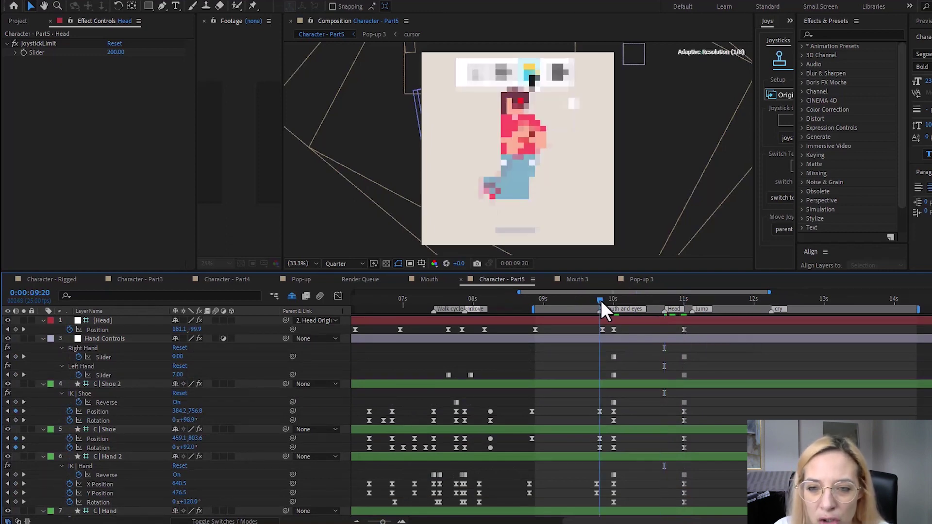
left_click_drag(601, 300, 566, 308)
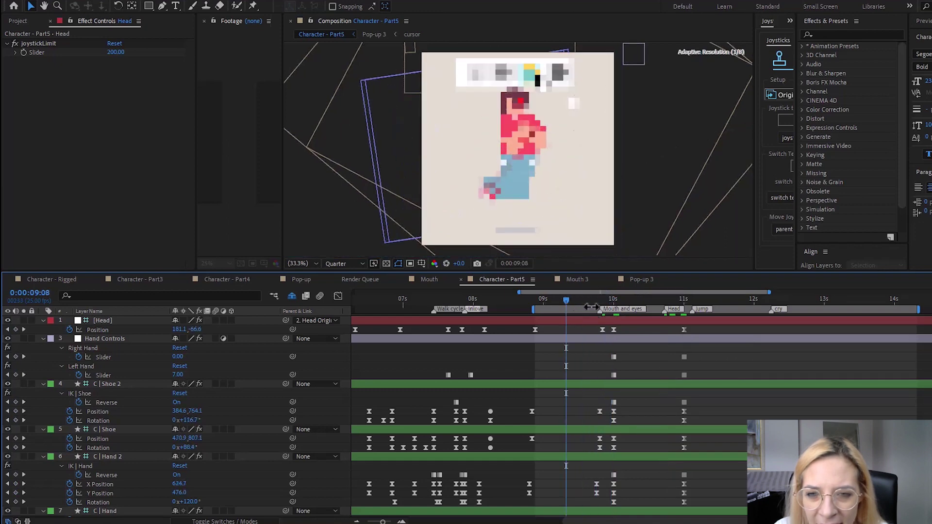
key("space")
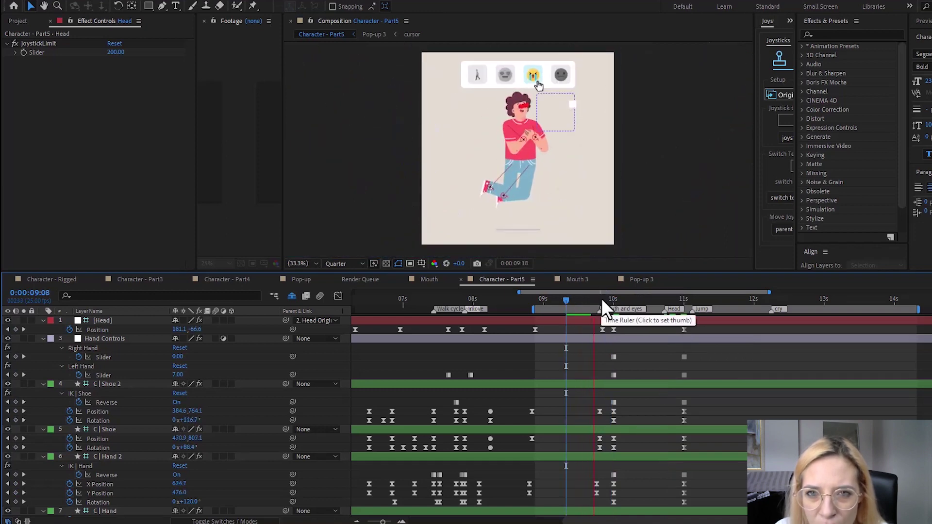
left_click(605, 302)
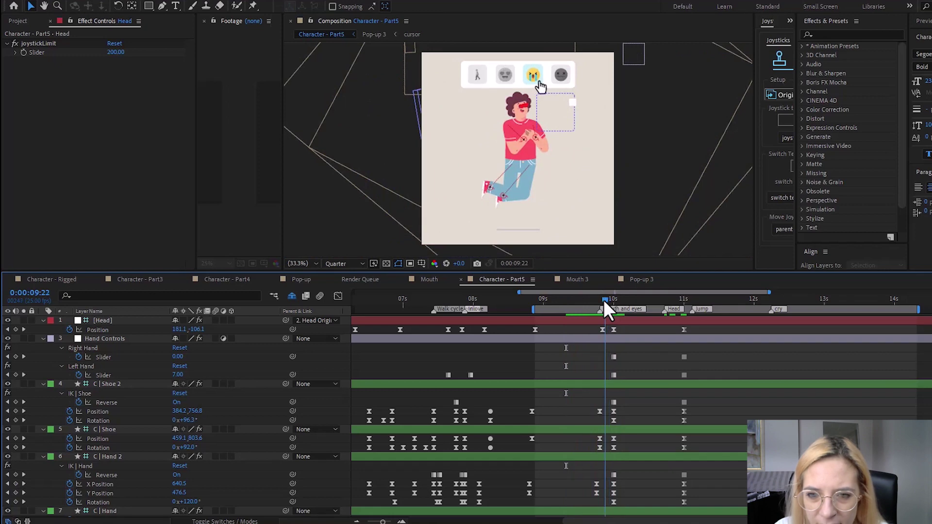
left_click_drag(604, 300, 602, 301)
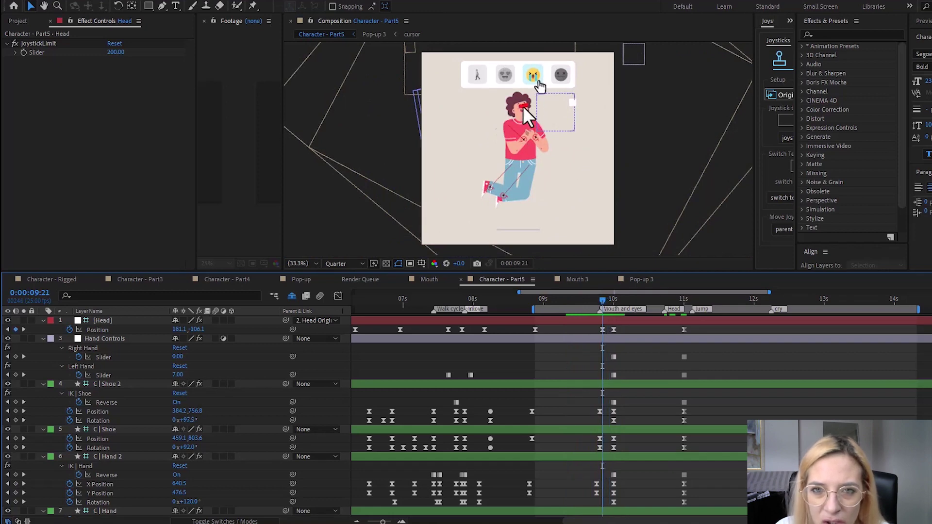
scroll(140, 427, "down", 6)
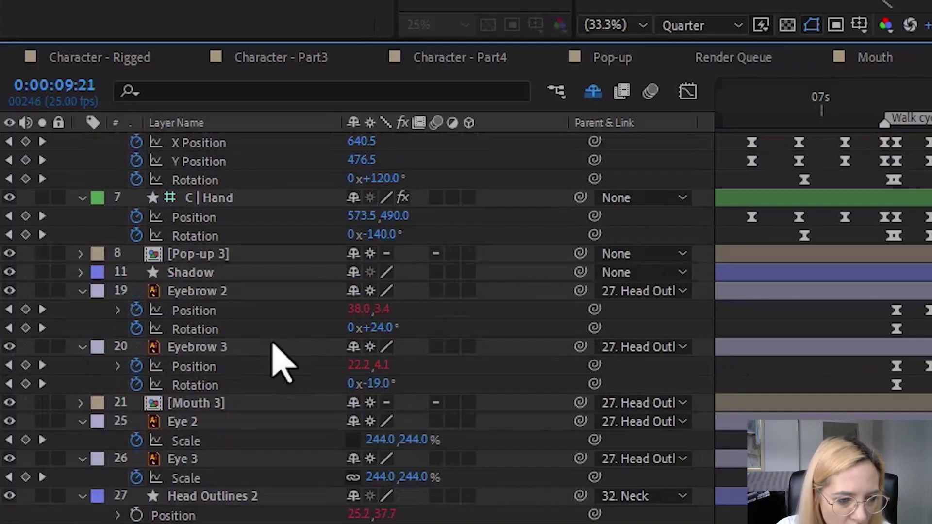
double_click(202, 406)
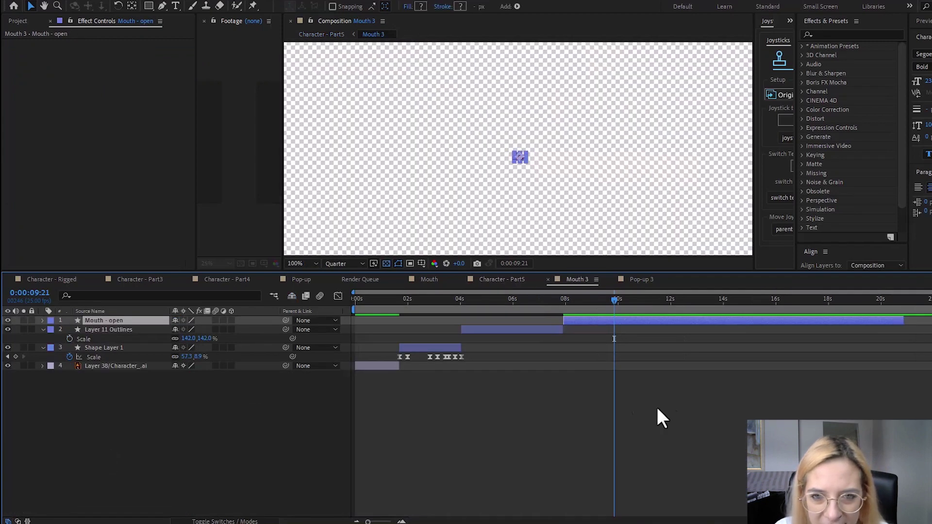
Step: Split the Mouth - open layer at 9:21 and delete the part after it
scroll(448, 110, "up", 4)
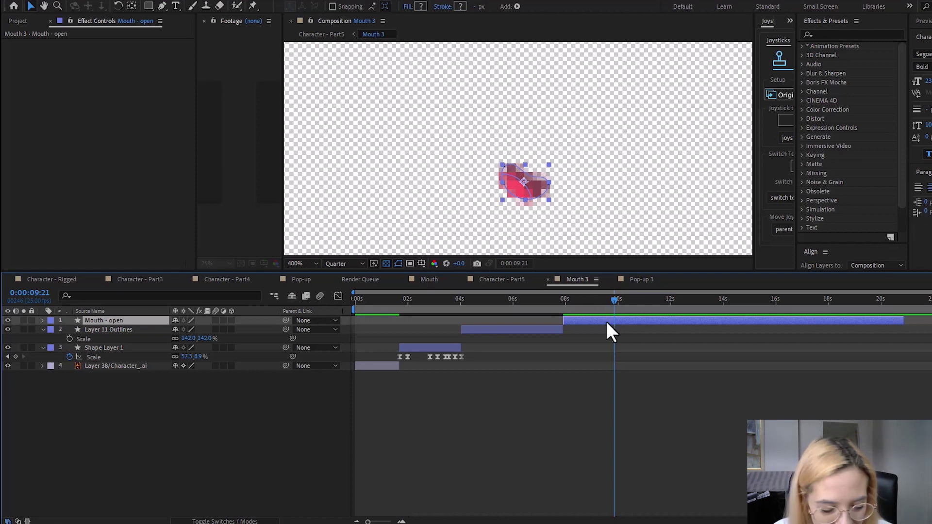
key("ctrl+shift+d")
key("Delete")
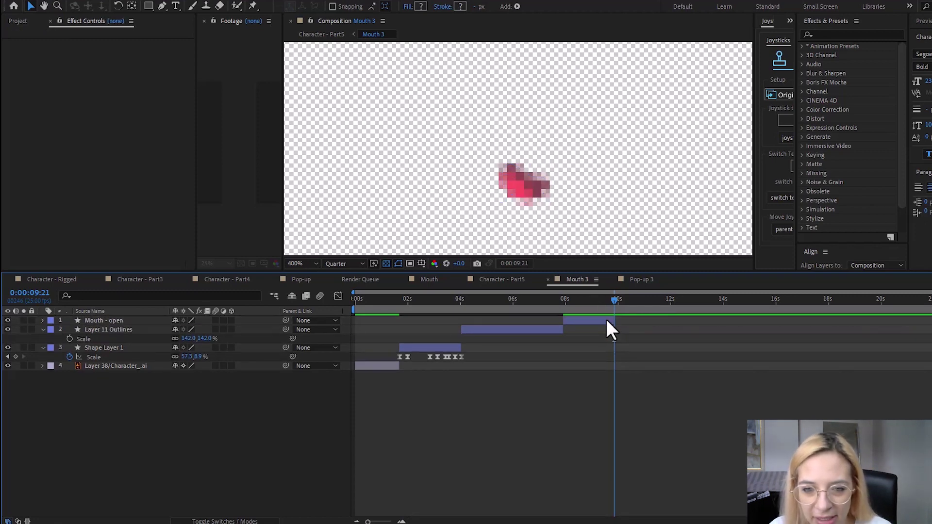
Step: Duplicate the black-dot Shape Layer 1, move the copy to the top, and start it at 9:20
left_click(512, 298)
scroll(511, 135, "down", 2)
scroll(510, 135, "down", 1)
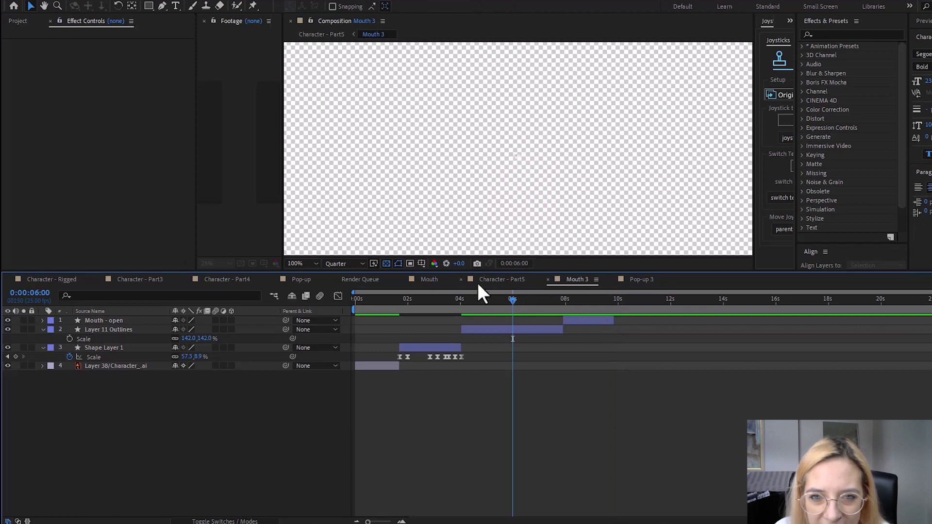
left_click(440, 303)
scroll(523, 169, "up", 1)
left_click(399, 304)
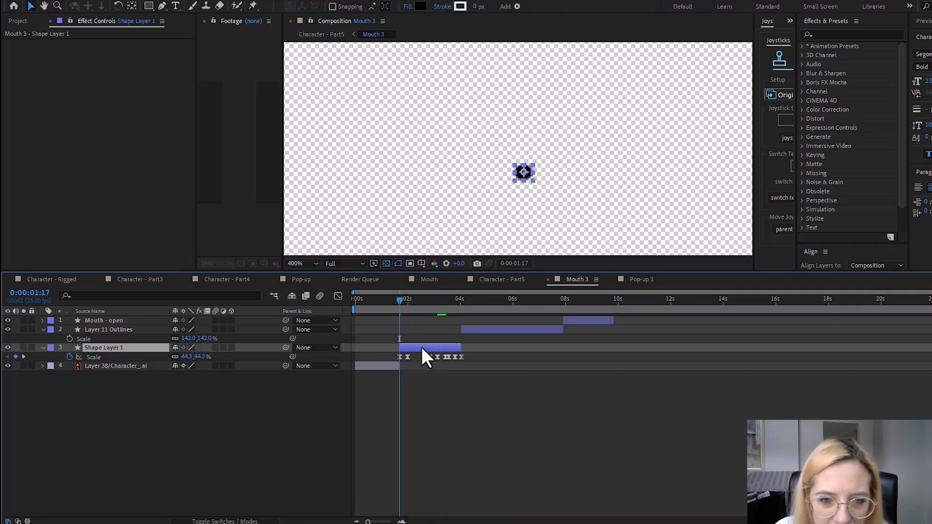
key("ctrl+d")
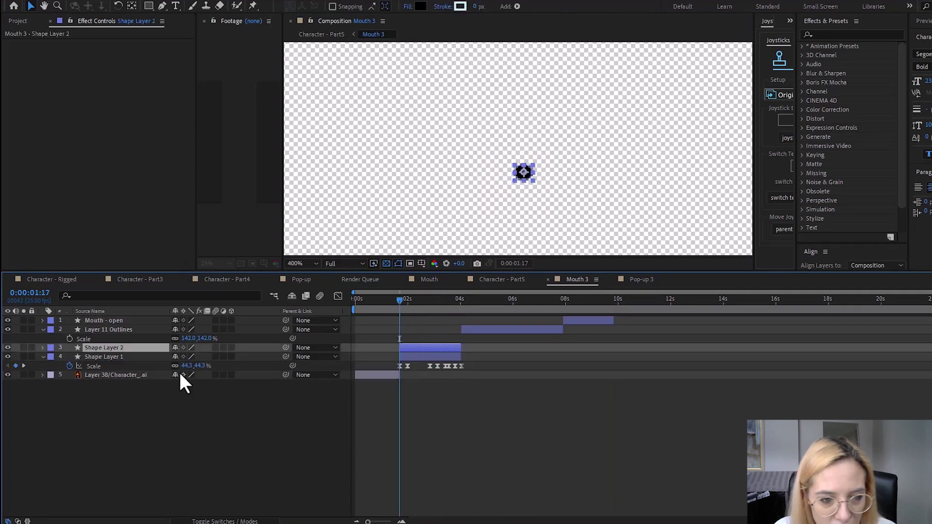
left_click_drag(115, 348, 115, 319)
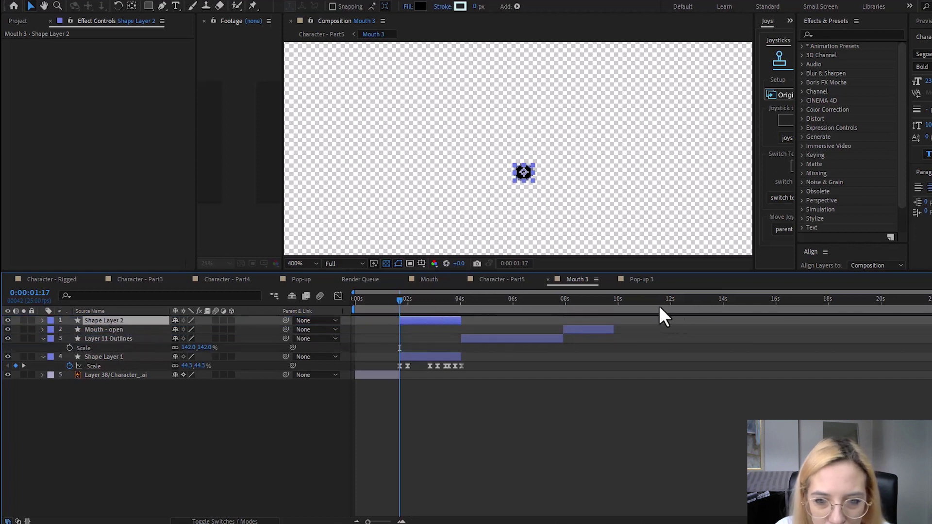
left_click(611, 300)
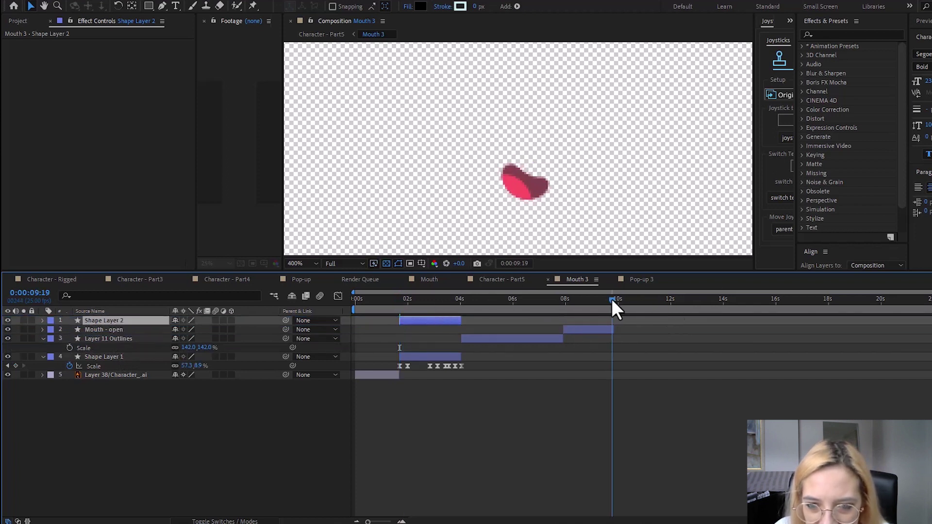
left_click_drag(610, 300, 612, 299)
key("bracketleft")
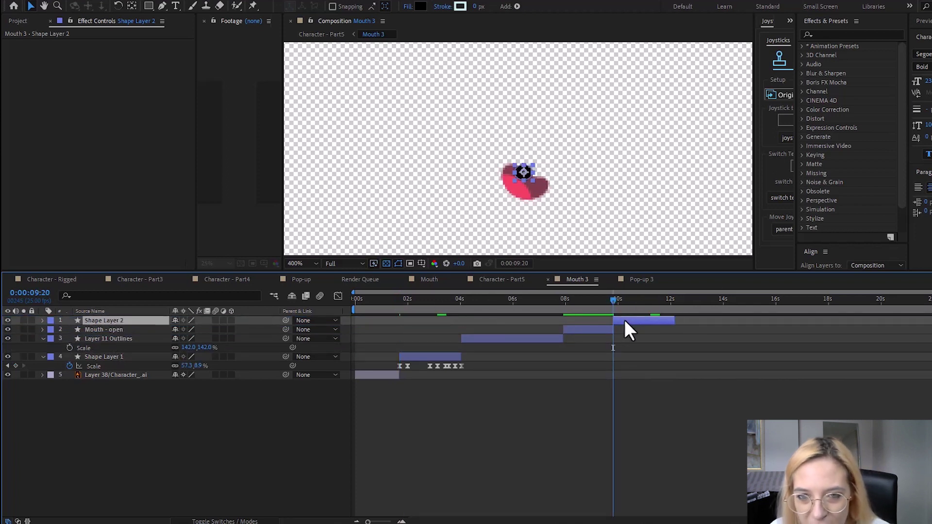
Step: Paste scale keyframes onto Shape Layer 2, then remove its scale animation
scroll(490, 155, "up", 2)
scroll(514, 198, "down", 1)
left_click_drag(542, 222, 523, 177)
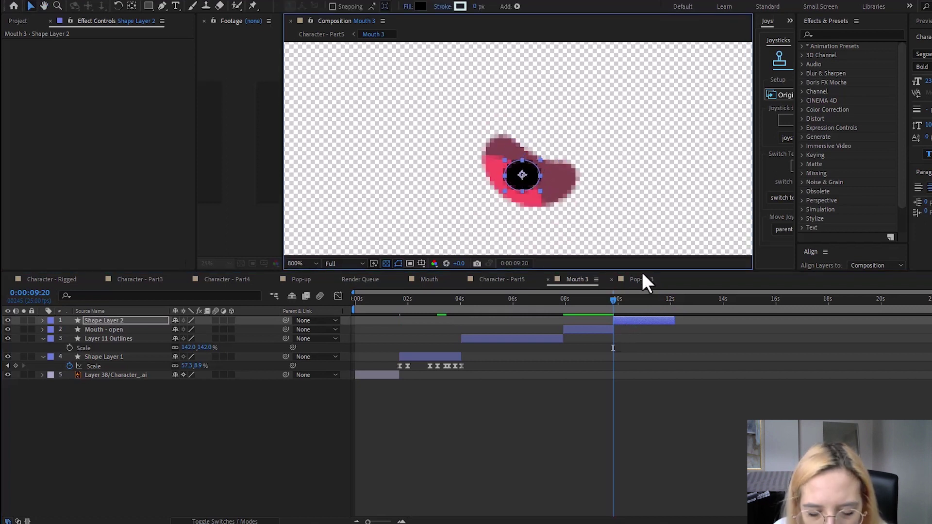
key("ctrl+v")
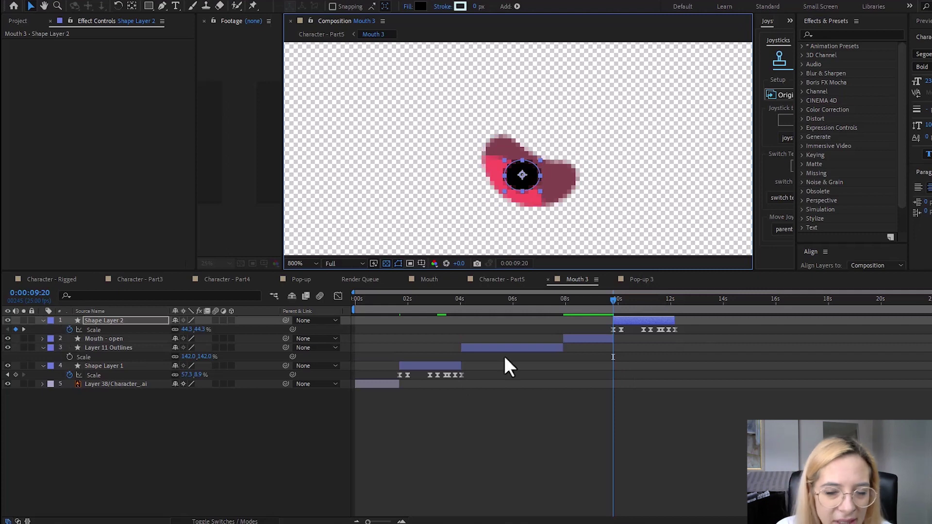
left_click_drag(385, 382, 503, 385)
left_click(444, 384)
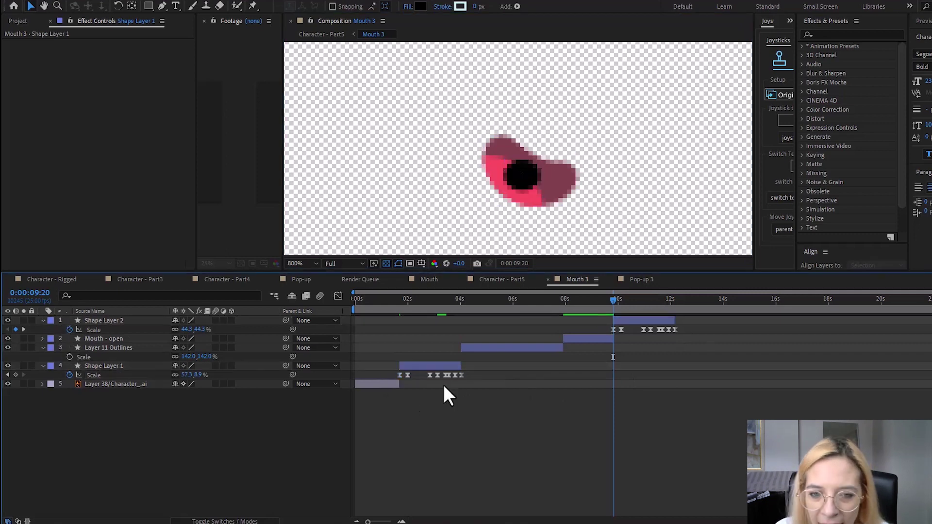
left_click(69, 330)
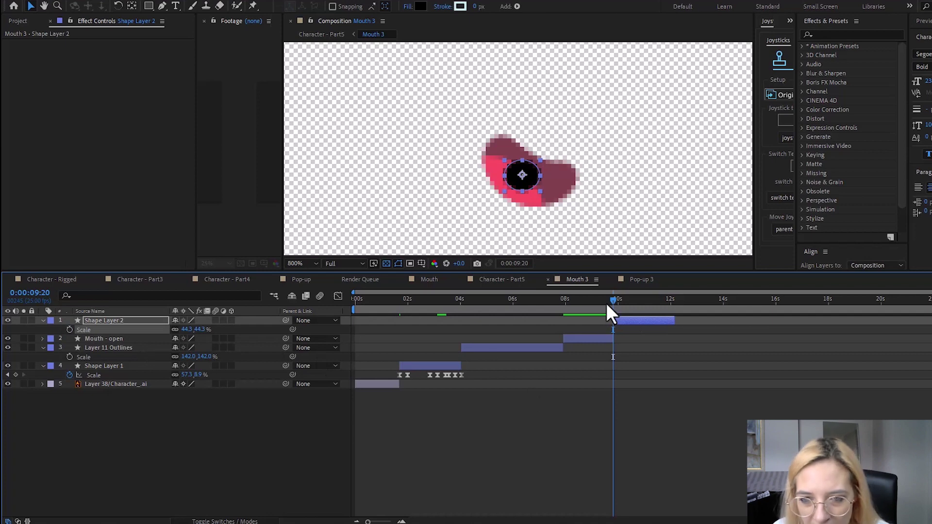
Step: Delay Shape Layer 2's start by one frame to 9:21, then return to Character - Part5
left_click_drag(607, 304, 613, 301)
left_click_drag(367, 522, 392, 522)
left_click_drag(739, 319, 761, 318)
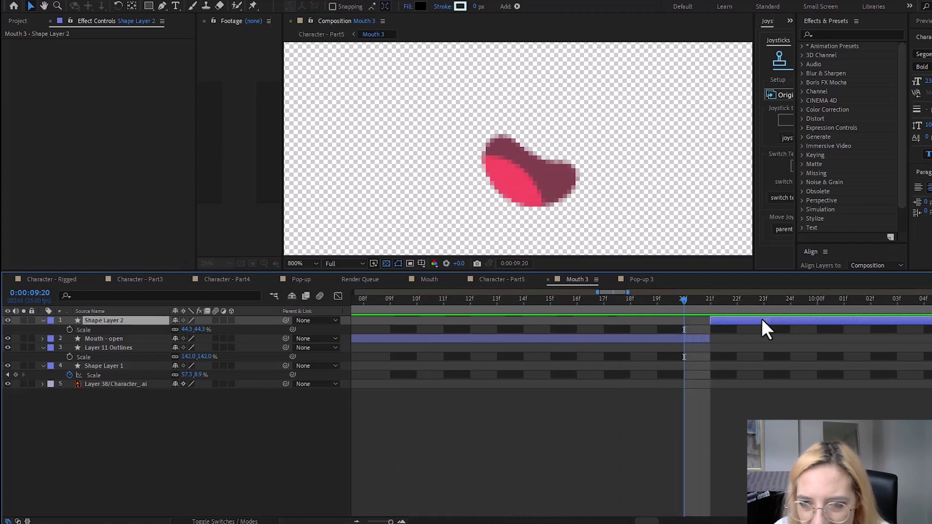
left_click(715, 301)
left_click(508, 281)
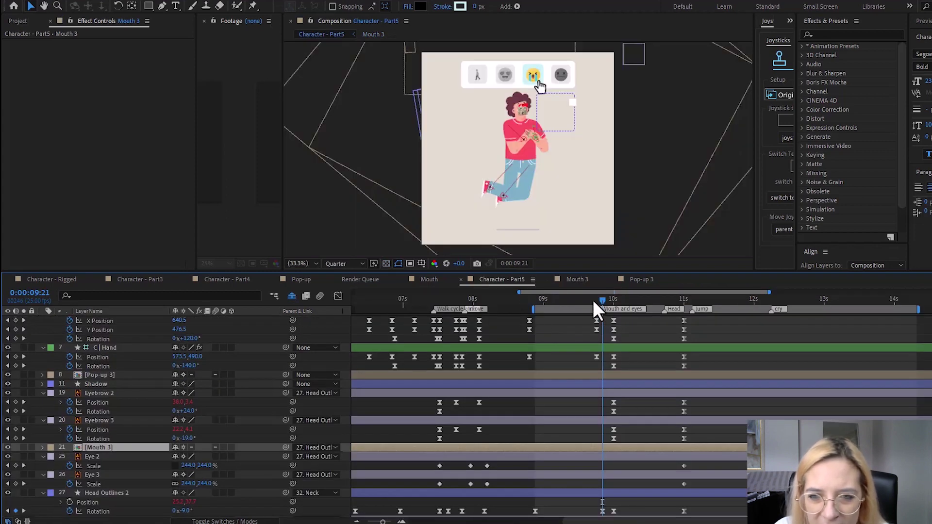
Step: At 9:21, zoom the viewer onto the character's head and set preview resolution to Full
left_click(593, 300)
scroll(583, 318, "up", 3)
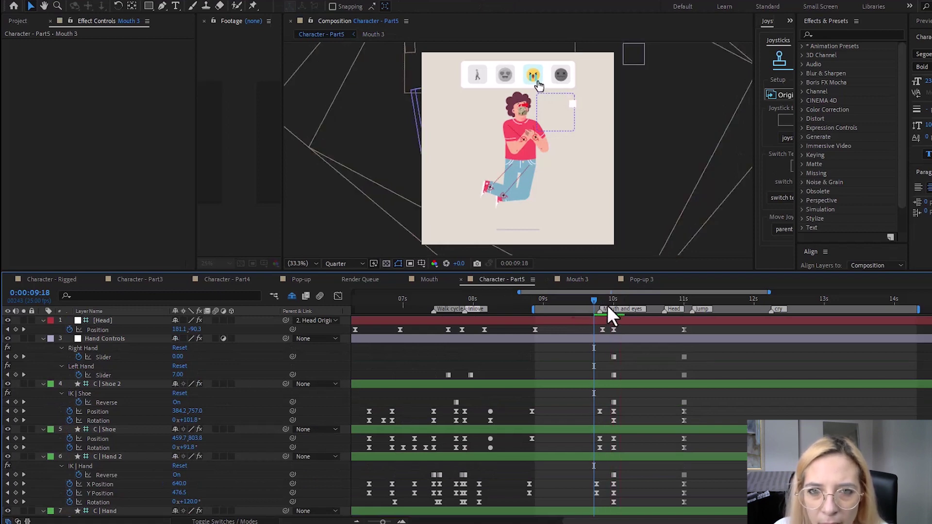
left_click(602, 302)
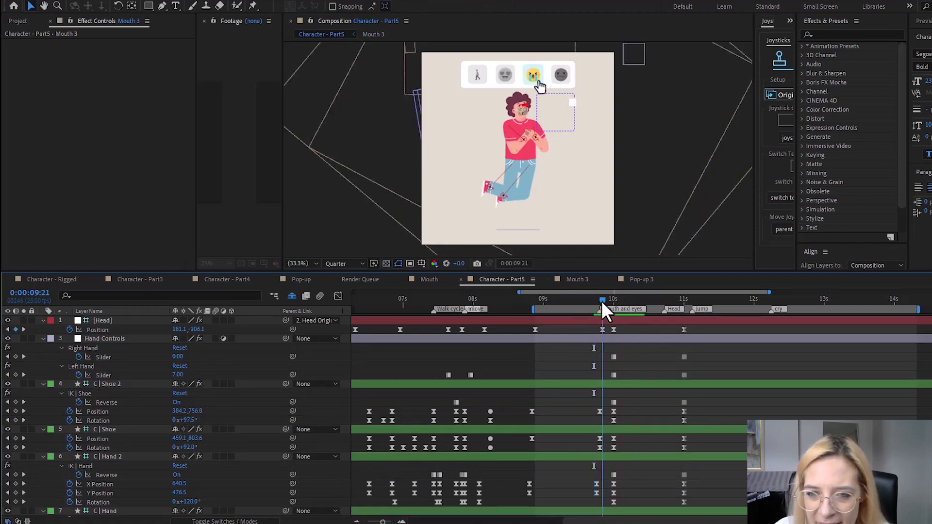
scroll(515, 97, "up", 3)
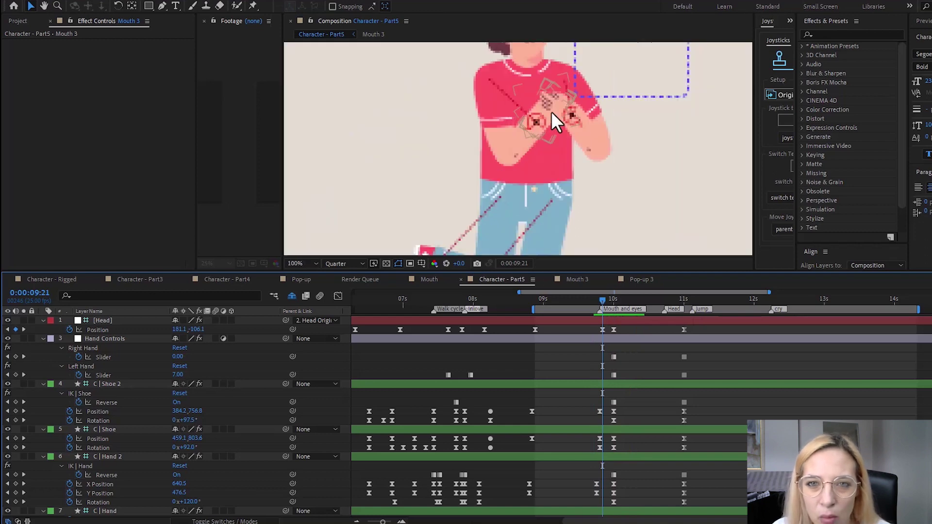
left_click_drag(487, 175, 484, 166)
scroll(485, 146, "up", 1)
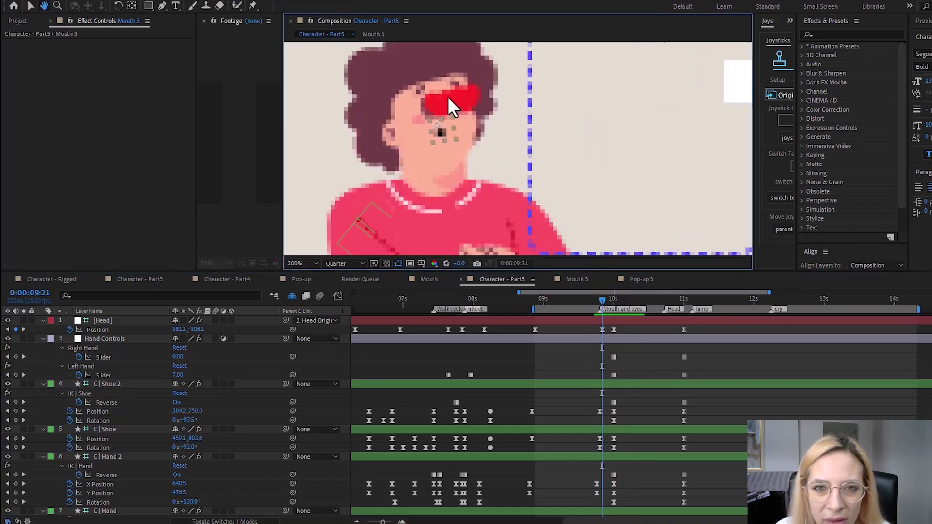
left_click(349, 264)
left_click(339, 284)
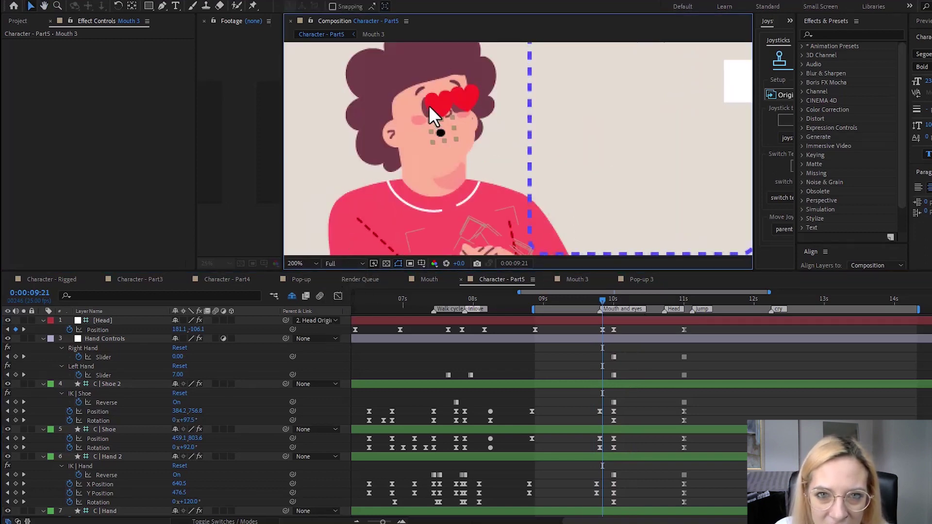
scroll(660, 362, "down", 5)
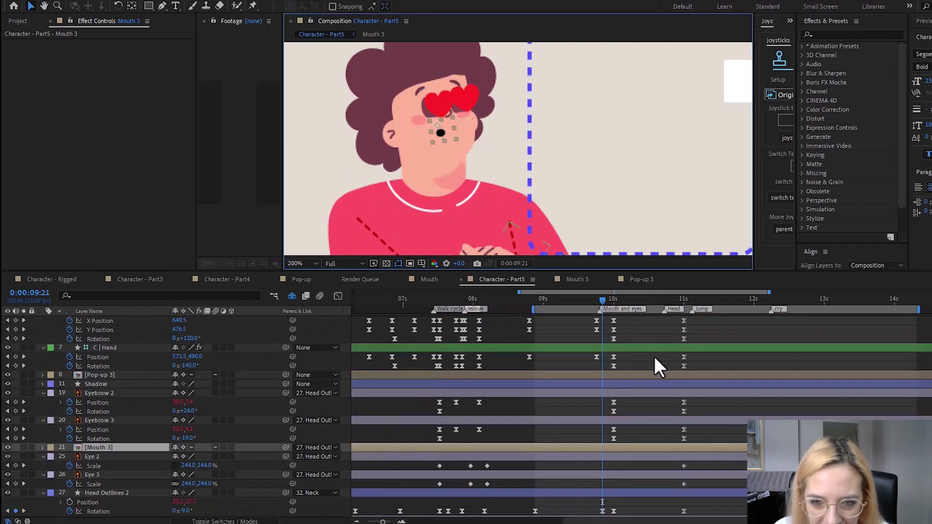
Step: Reveal the shy layers and set both Heart layers' Scale to 0 at 10:01
left_click(292, 295)
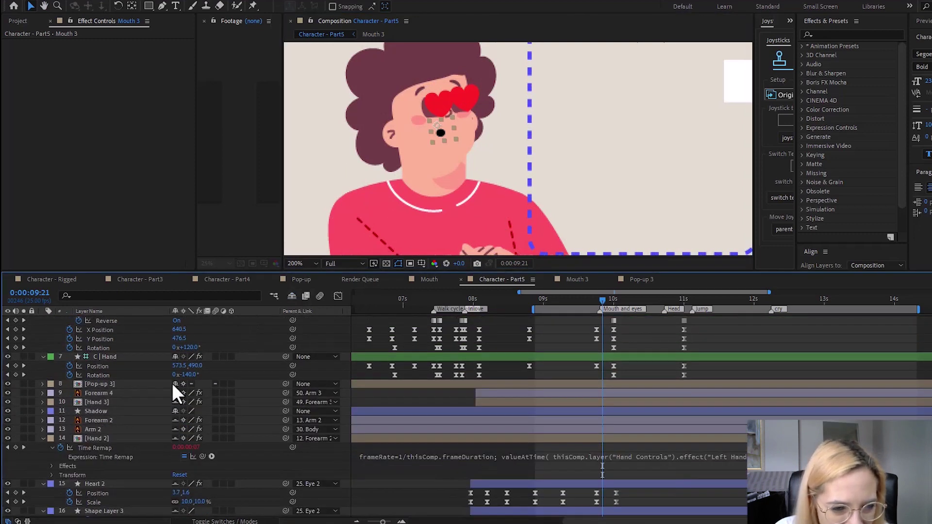
scroll(146, 389, "down", 1)
scroll(143, 397, "down", 3)
left_click(95, 348)
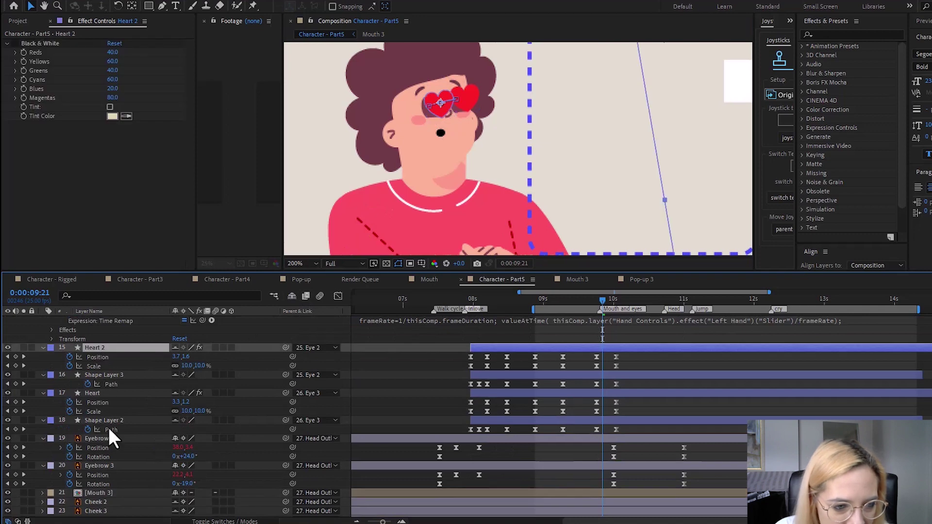
left_click(106, 420, "shift")
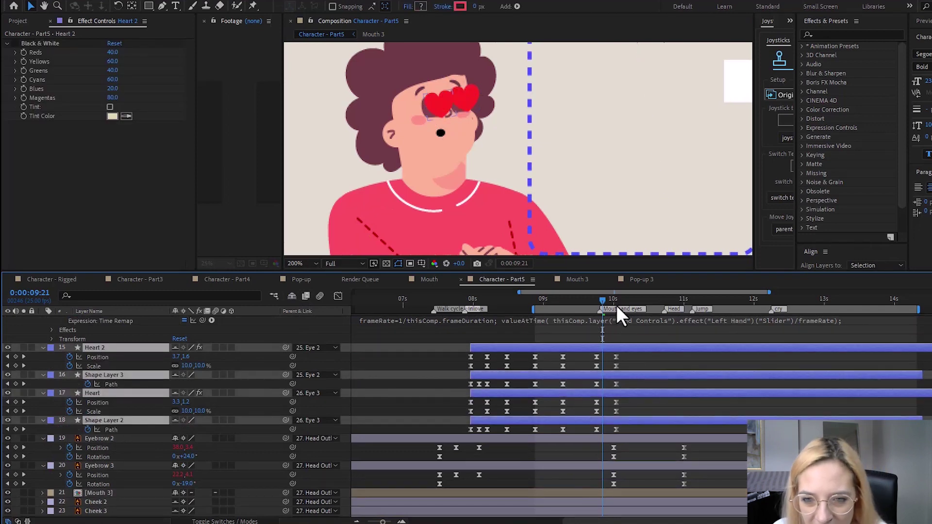
left_click(602, 300)
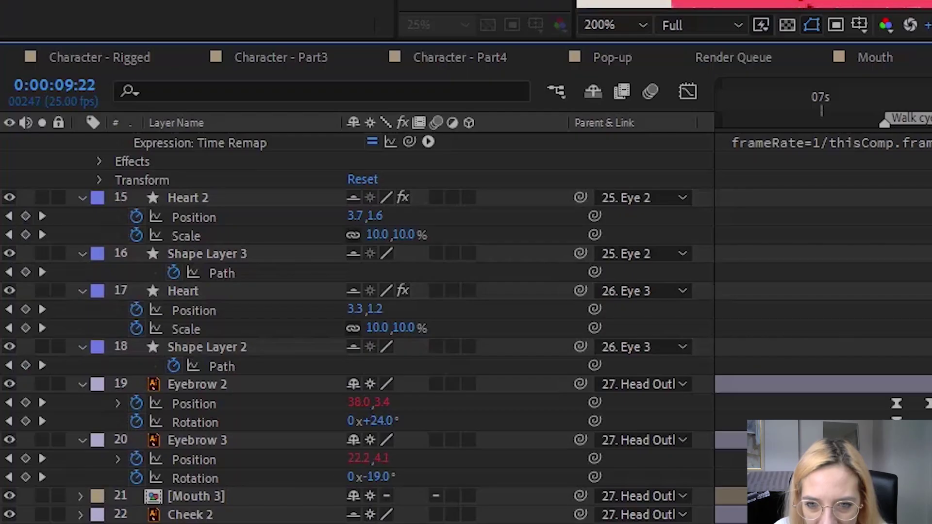
key("Page_Down")
key("Page_Down")
key("Page_Down")
key("Page_Down")
key("Page_Down")
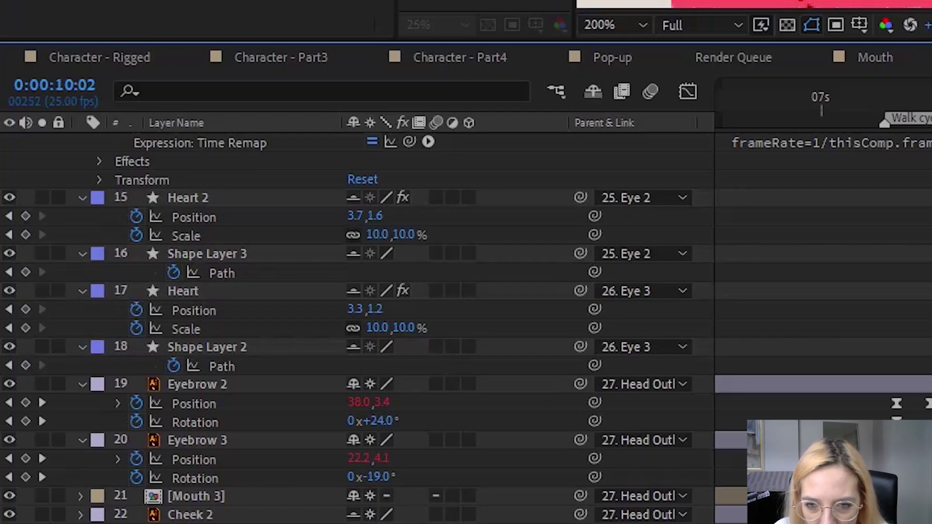
key("Page_Up")
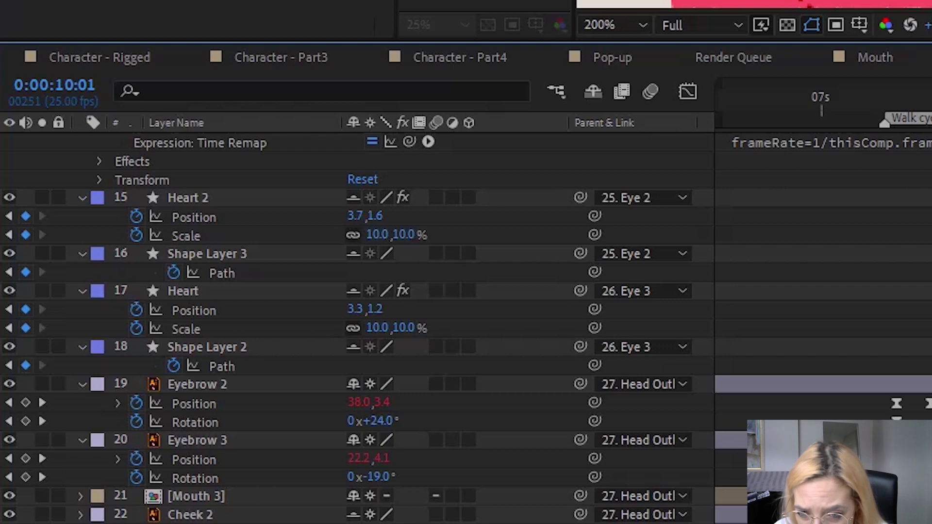
left_click(210, 197)
left_click(200, 292, "ctrl")
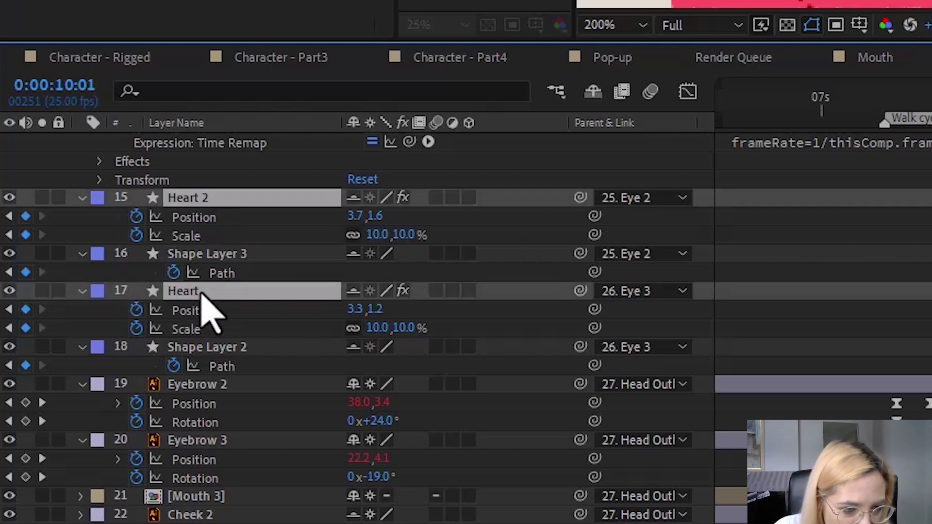
left_click(384, 329)
type("0")
key("Return")
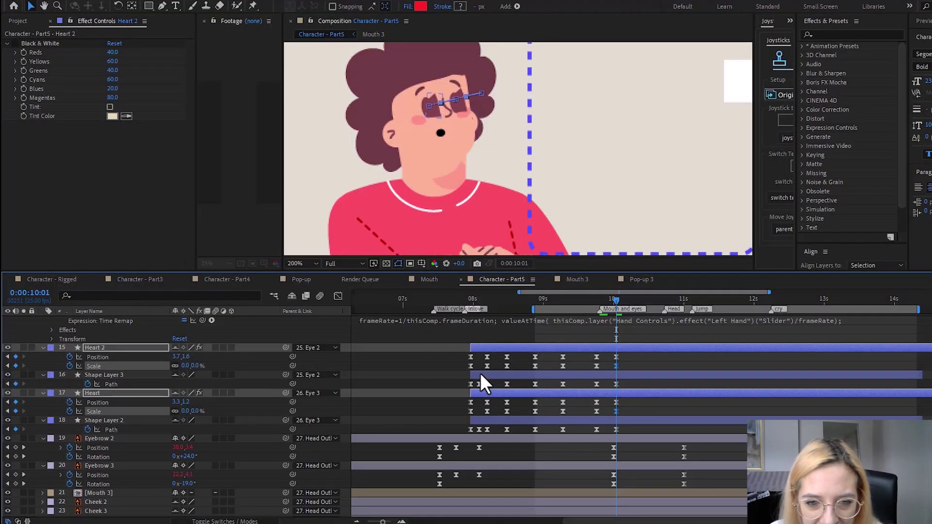
Step: Copy each heart's first Path keyframe and paste it at 10:01 to restore its outline
left_click(480, 375)
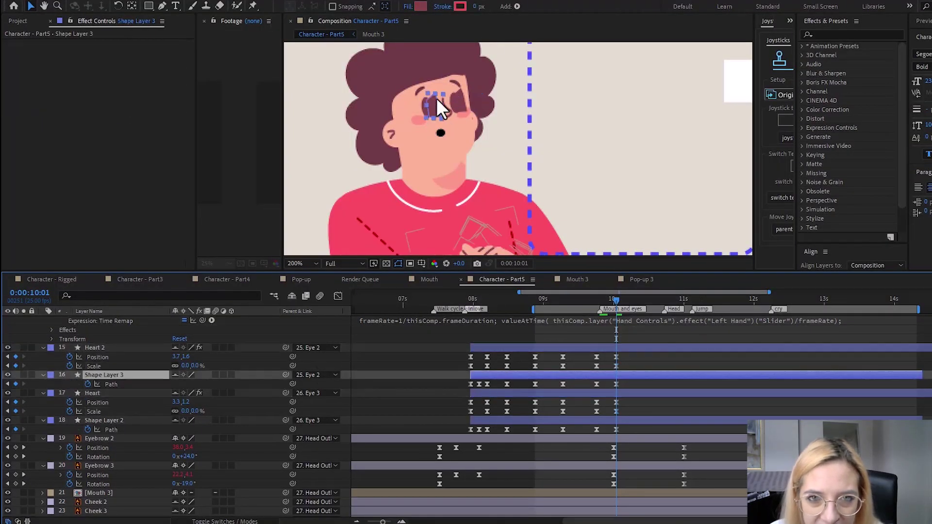
left_click(470, 385)
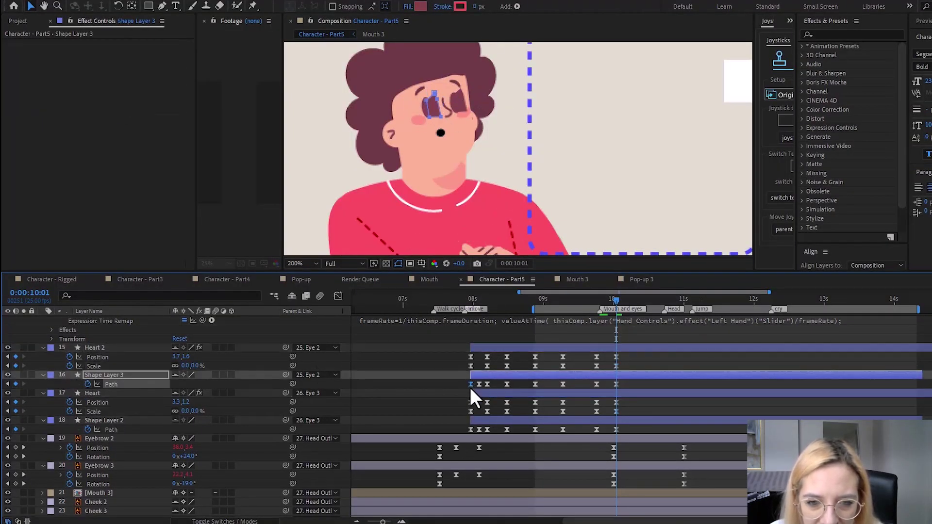
key("ctrl+c")
key("ctrl+v")
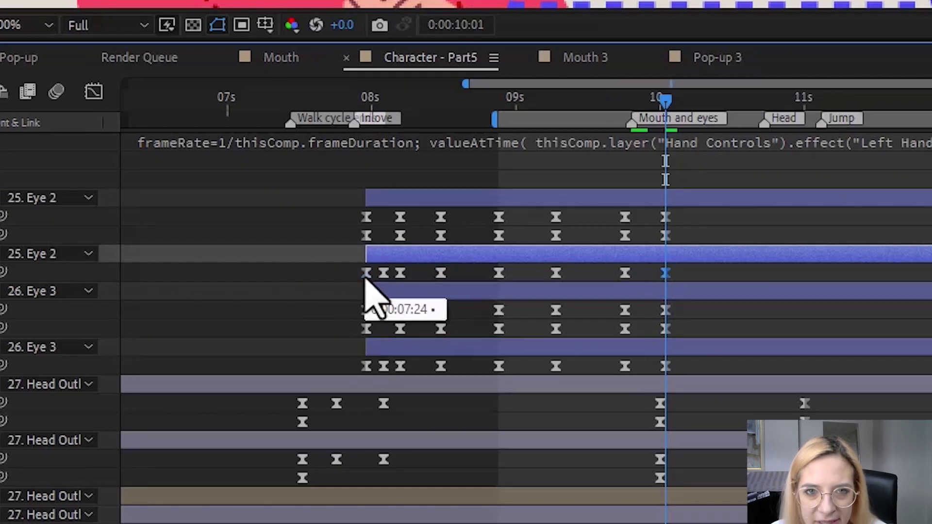
left_click(366, 368)
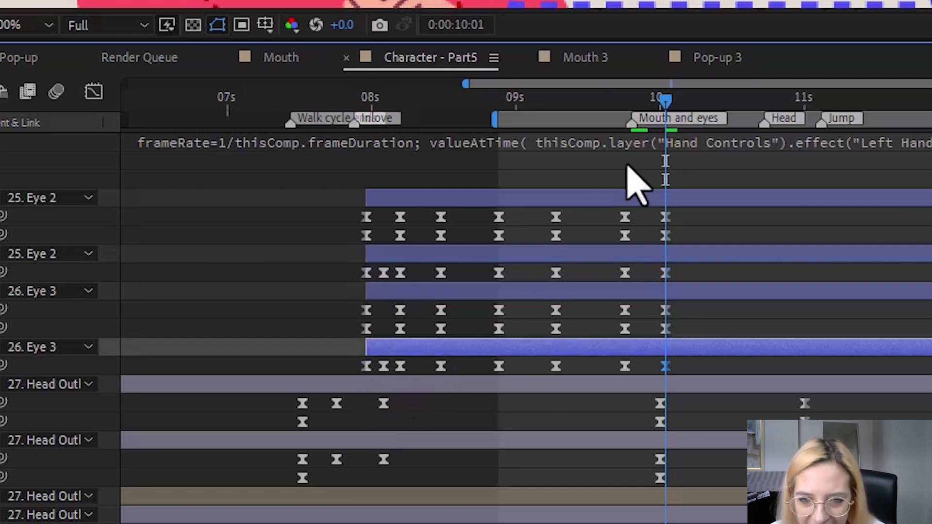
left_click(631, 100)
left_click_drag(598, 301, 597, 301)
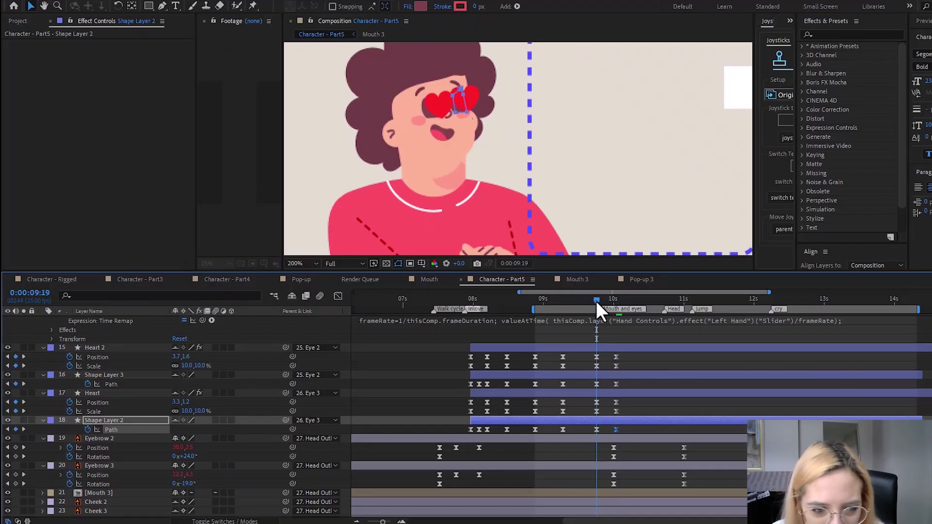
Step: Keyframe Eye 2 and Eye 3 Scale at 9:19, set a new value at 10:01, and delete their 11s keys
scroll(93, 462, "down", 3)
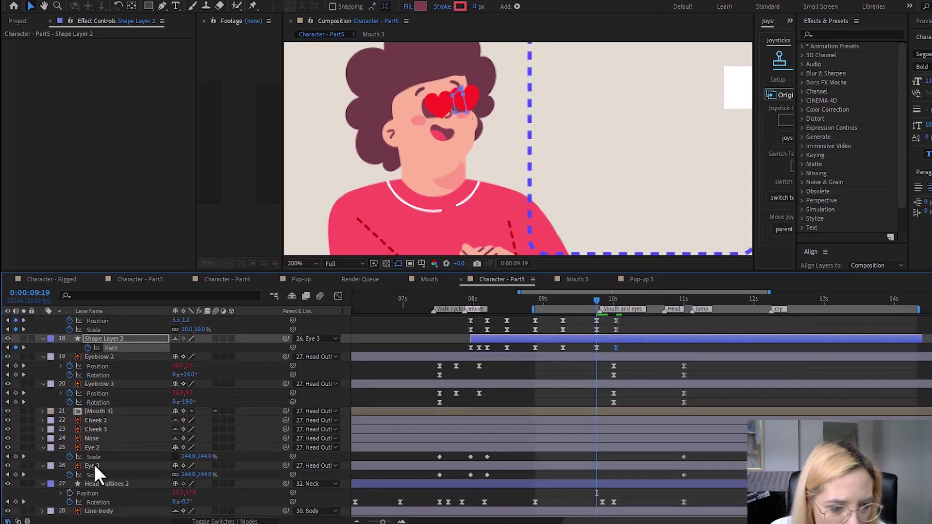
left_click(94, 465)
left_click(93, 449, "ctrl")
left_click(15, 457)
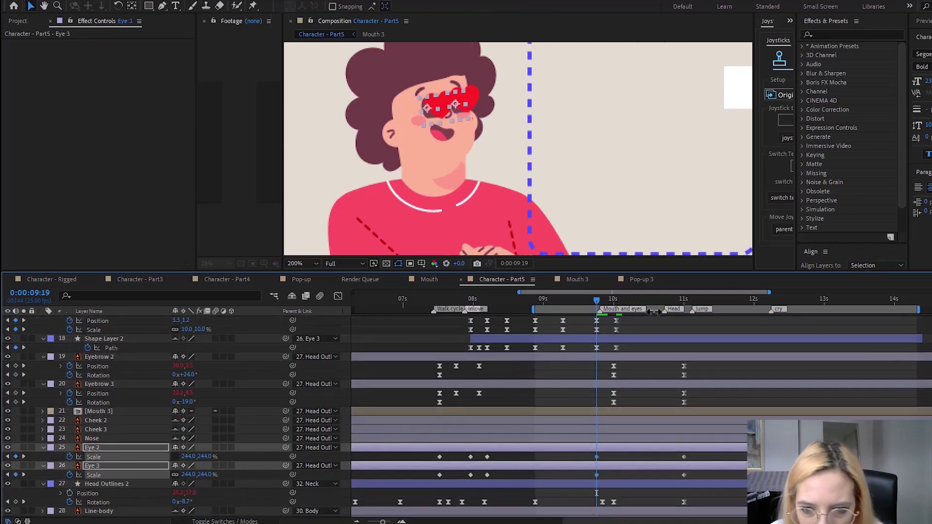
left_click(614, 301)
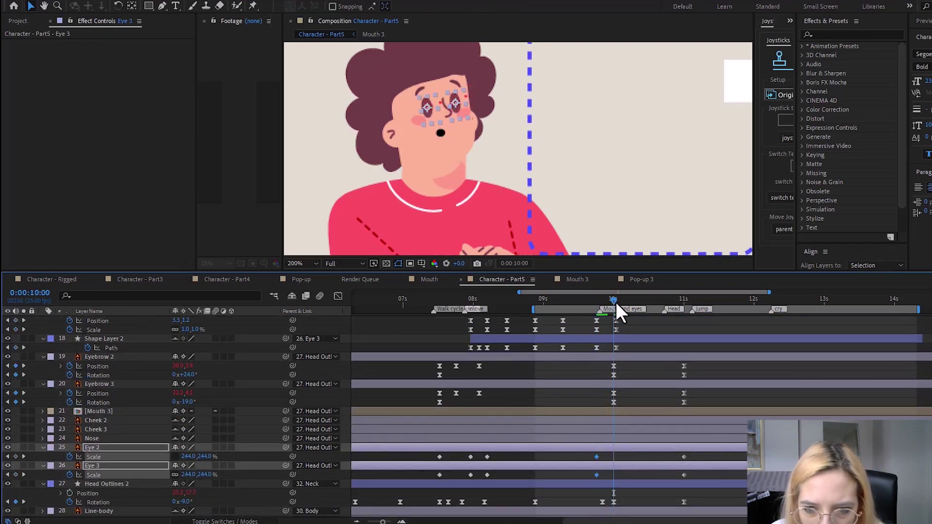
left_click(616, 302)
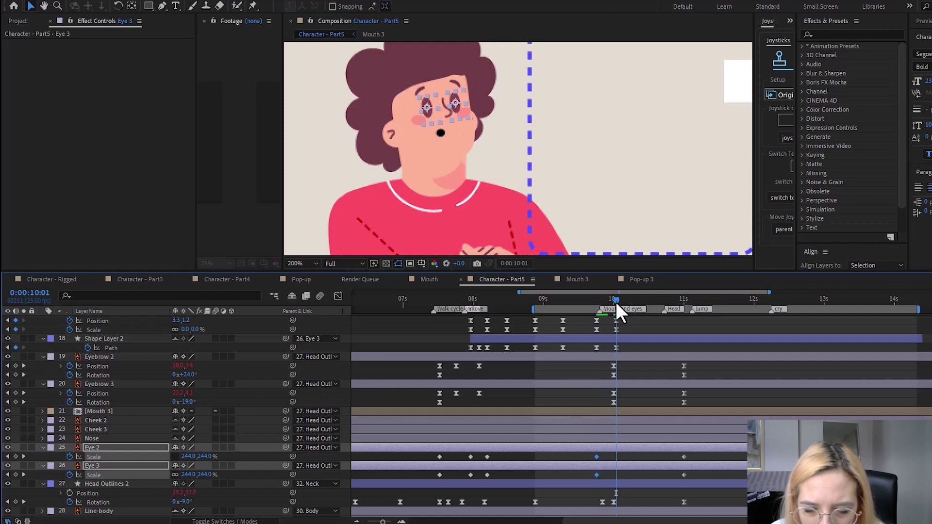
left_click(186, 457)
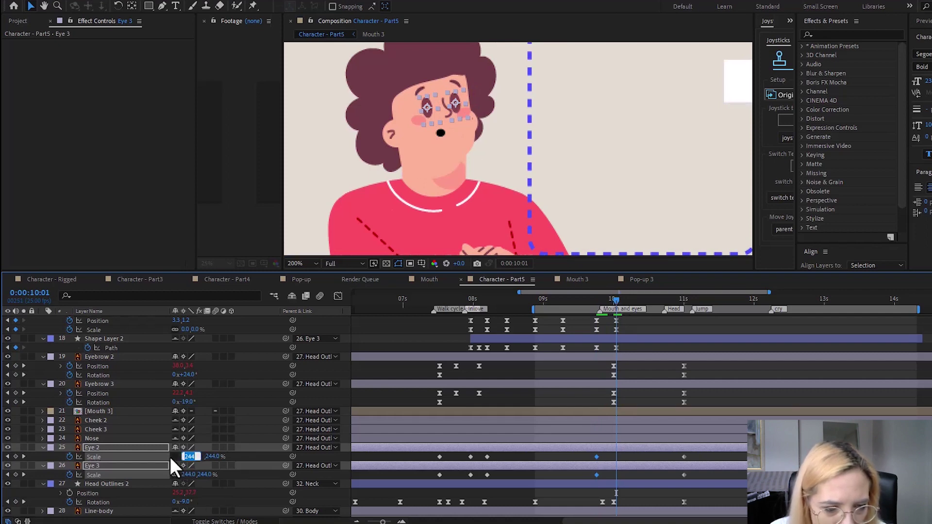
left_click(170, 456)
left_click(186, 457)
type("00.0,100.0")
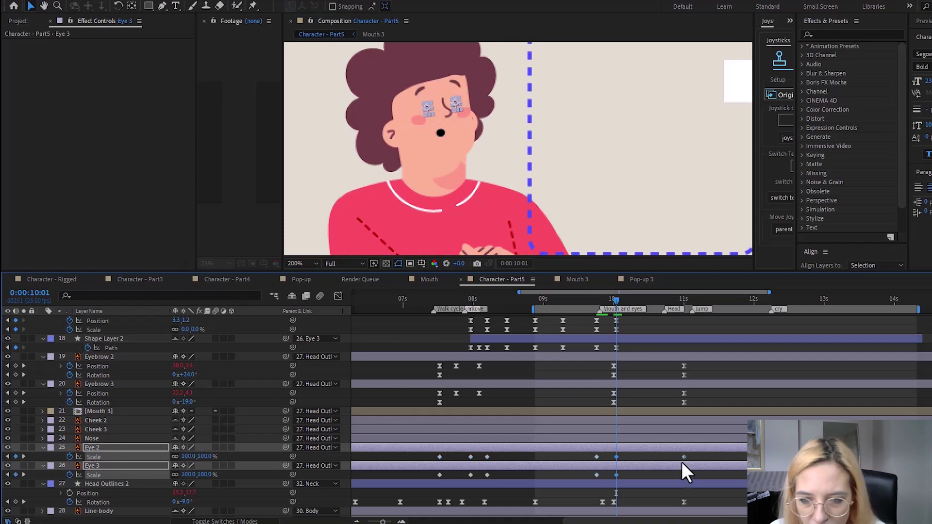
left_click_drag(676, 453, 709, 488)
key("Delete")
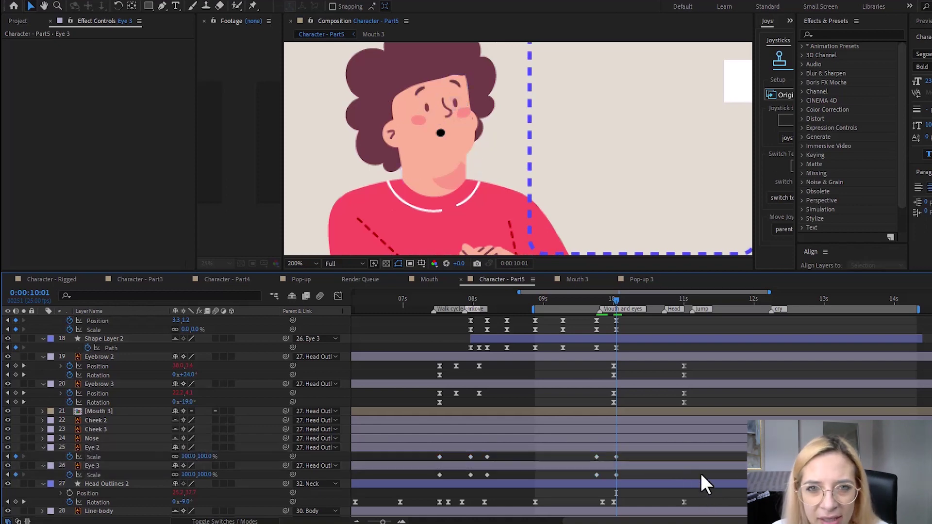
Step: Shift the heart exit keyframes a few frames earlier so the hearts vanish by 9:23
left_click_drag(592, 304, 532, 307)
key("space")
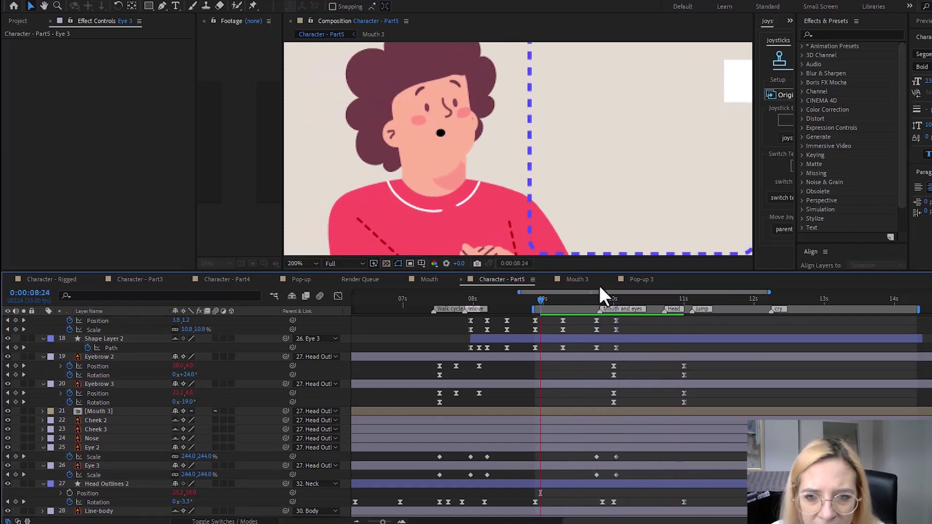
left_click(593, 298)
left_click_drag(593, 298, 596, 299)
scroll(610, 345, "up", 3)
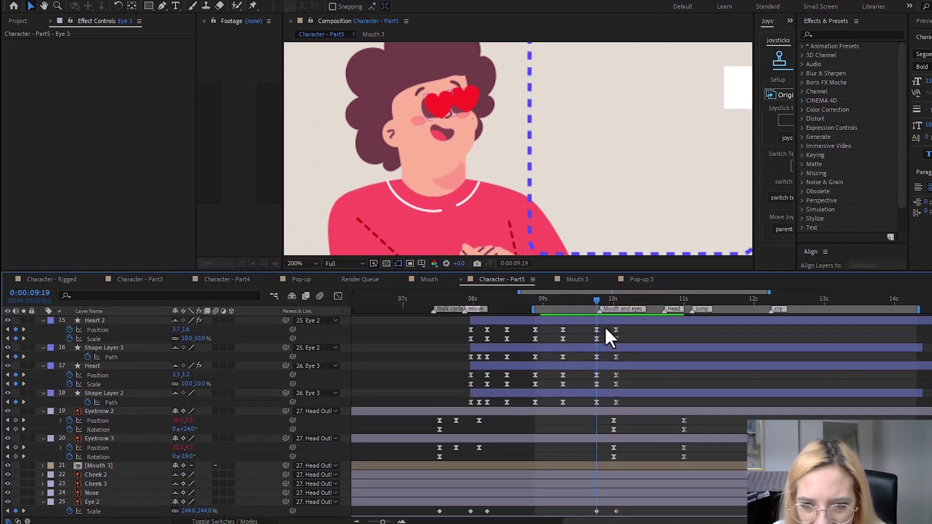
left_click_drag(606, 330, 607, 403)
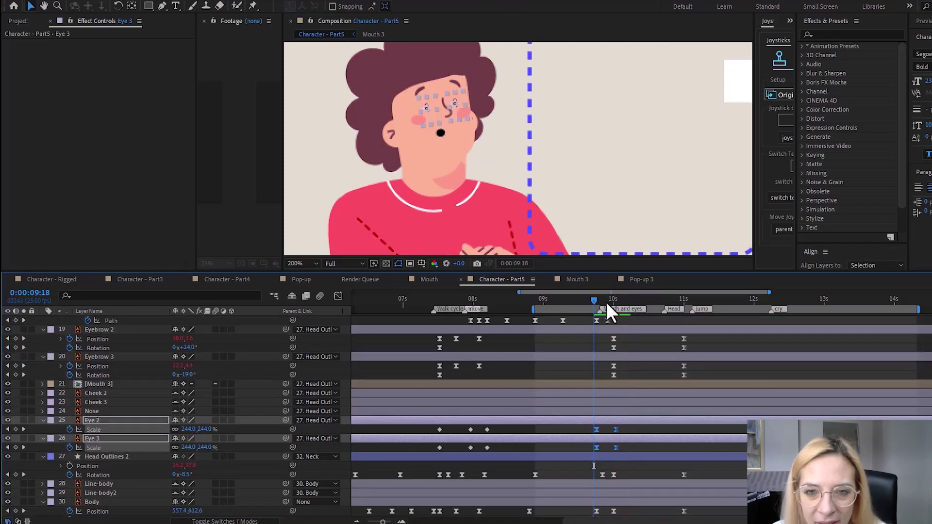
key("space")
key("space")
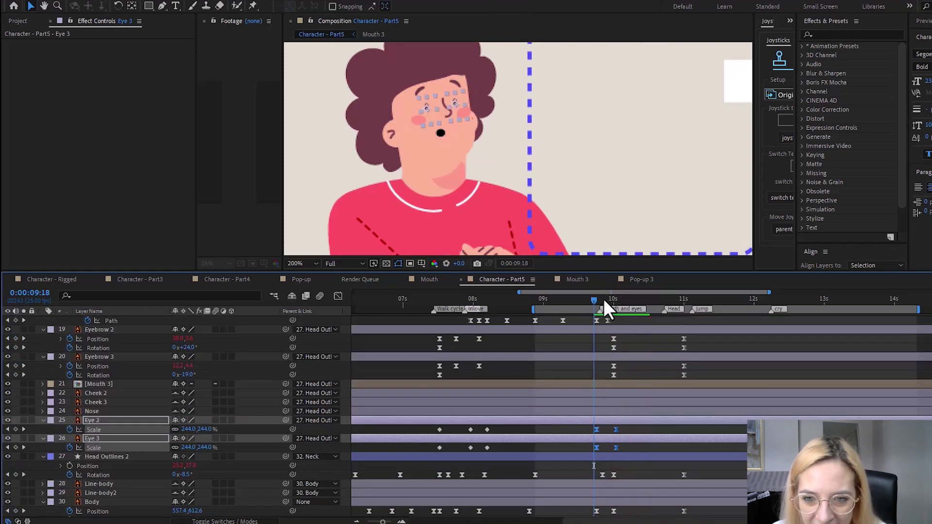
left_click(607, 299)
Step: Select both Heart layers and preview the hearts leaving, zoomed in on the character's face
scroll(596, 426, "up", 1)
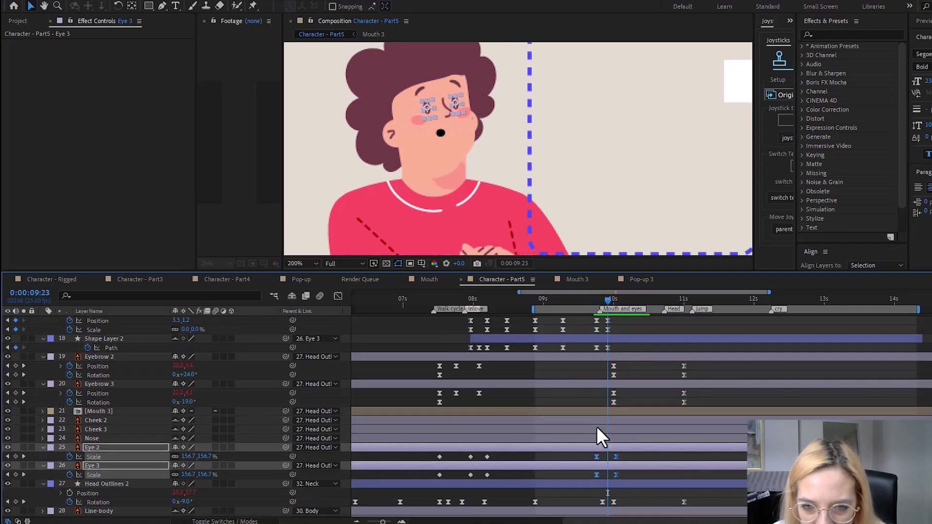
scroll(597, 427, "up", 4)
left_click(604, 372)
left_click(95, 418, "ctrl")
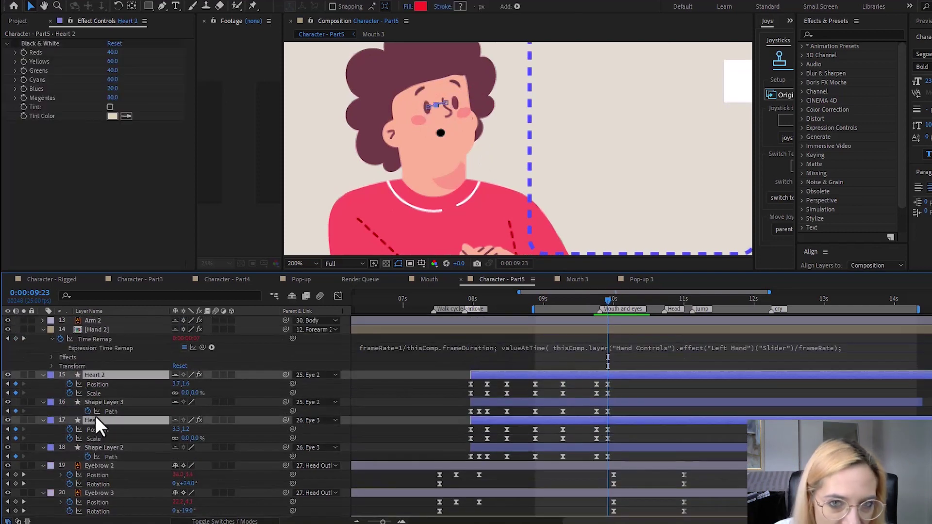
scroll(441, 111, "up", 1)
key("space")
left_click_drag(348, 94, 451, 191)
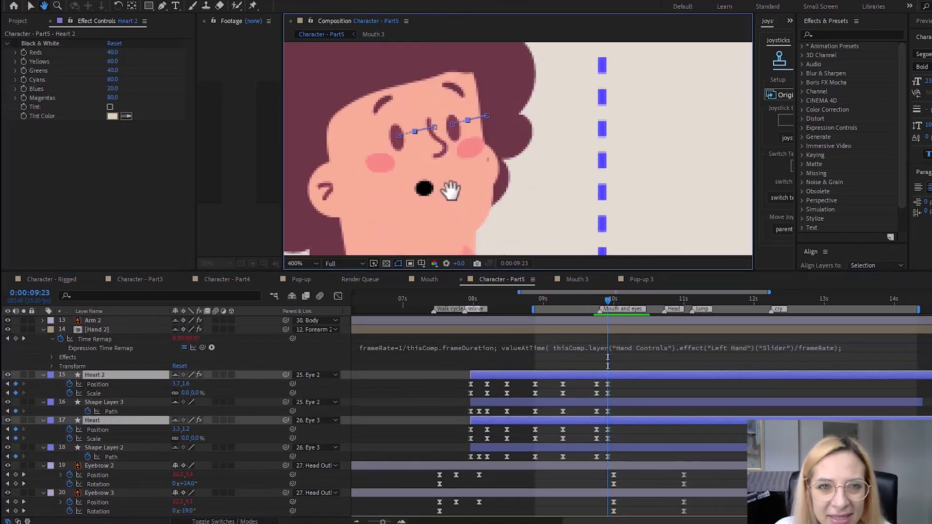
scroll(465, 178, "up", 1)
scroll(395, 170, "up", 1)
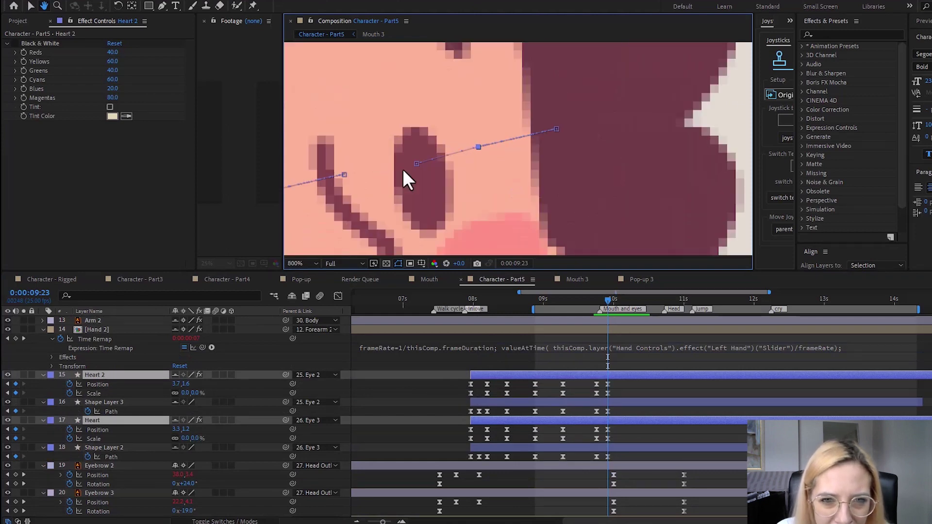
scroll(403, 169, "down", 1)
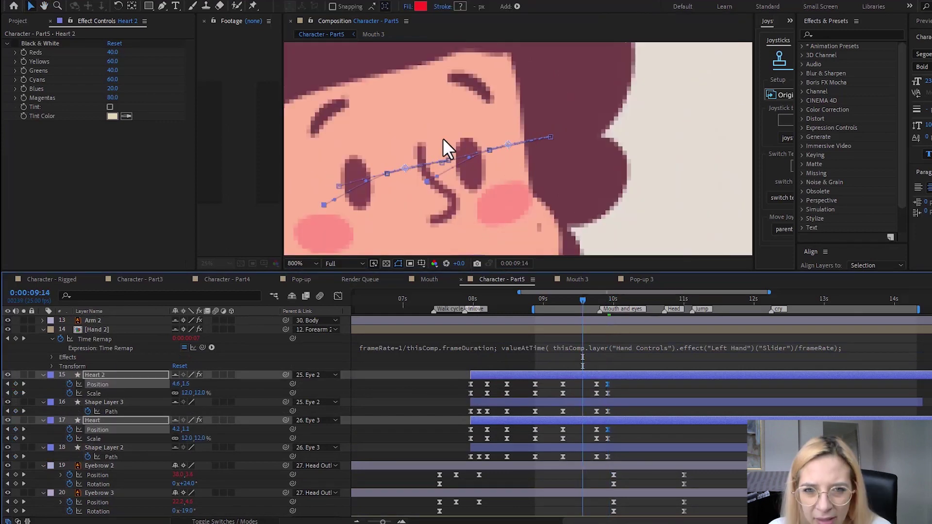
scroll(442, 138, "down", 1)
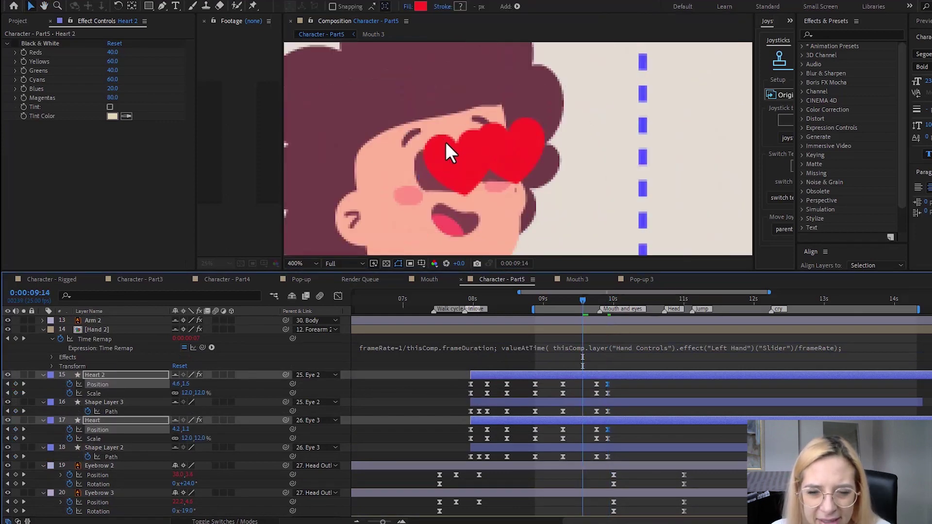
key("space")
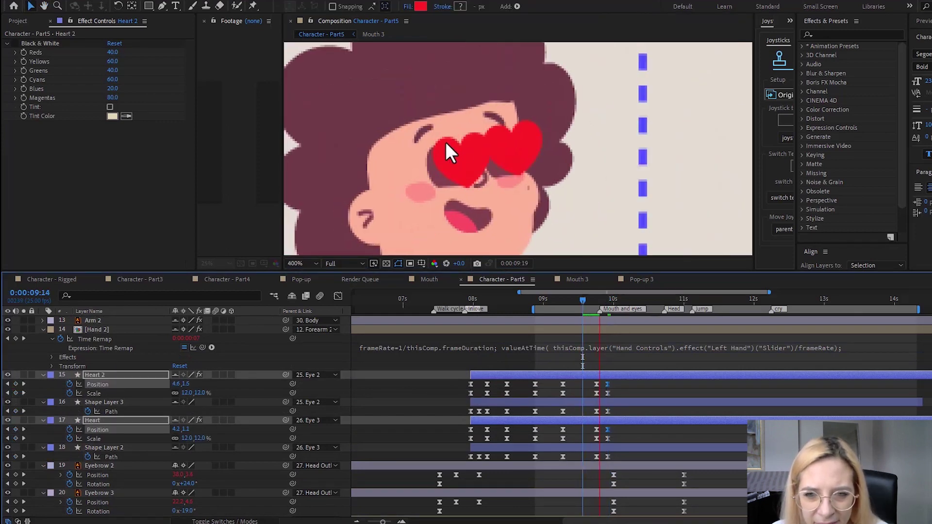
key("Page_Down")
key("Page_Down")
key("Page_Down")
scroll(446, 148, "up", 1)
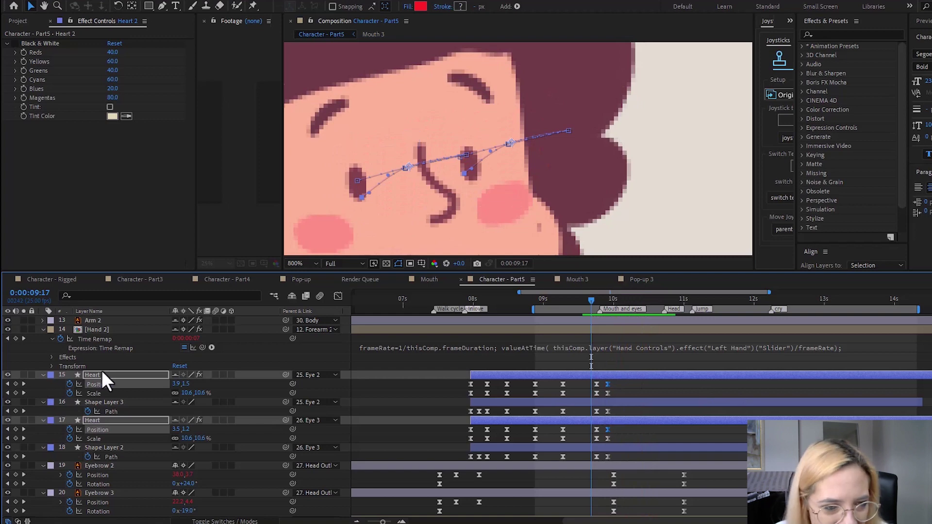
Step: Keyframe Eyebrow 2 and 3 at 9:21, moving both brows down and right
scroll(95, 460, "down", 1)
left_click(99, 436)
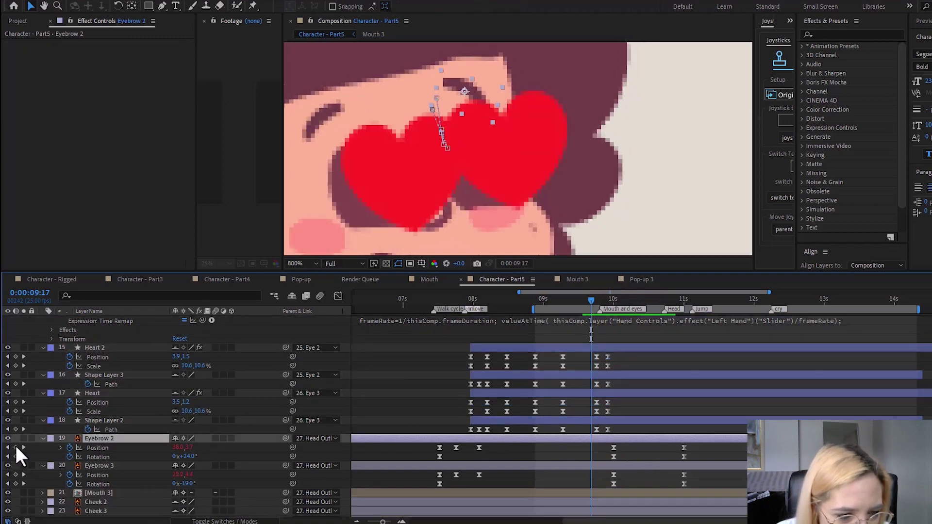
left_click_drag(15, 446, 17, 485)
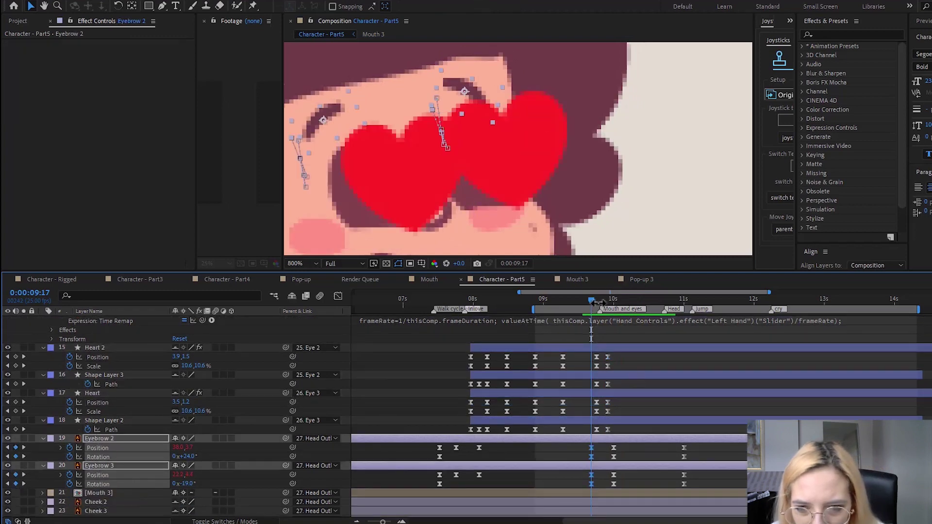
mouse_move(598, 301)
left_mouse_down()
mouse_move(611, 299)
mouse_move(599, 303)
left_mouse_up()
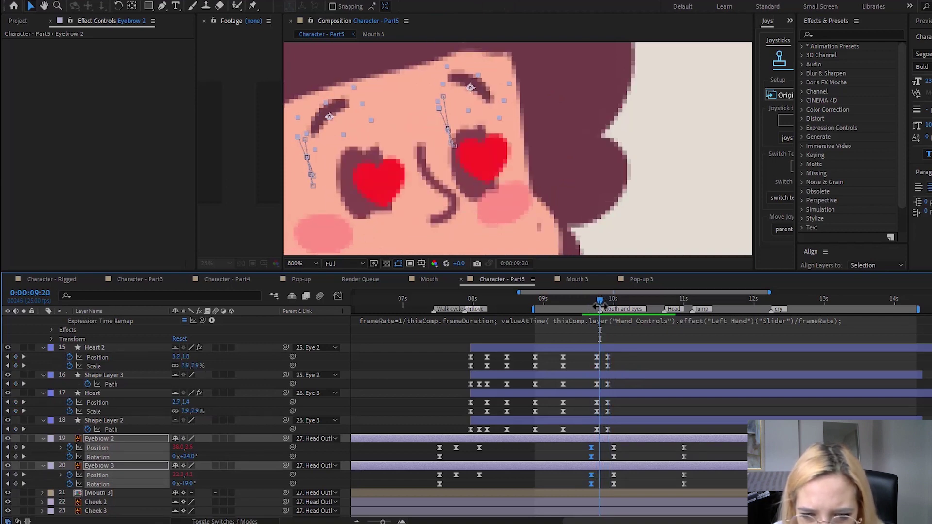
left_click(601, 301)
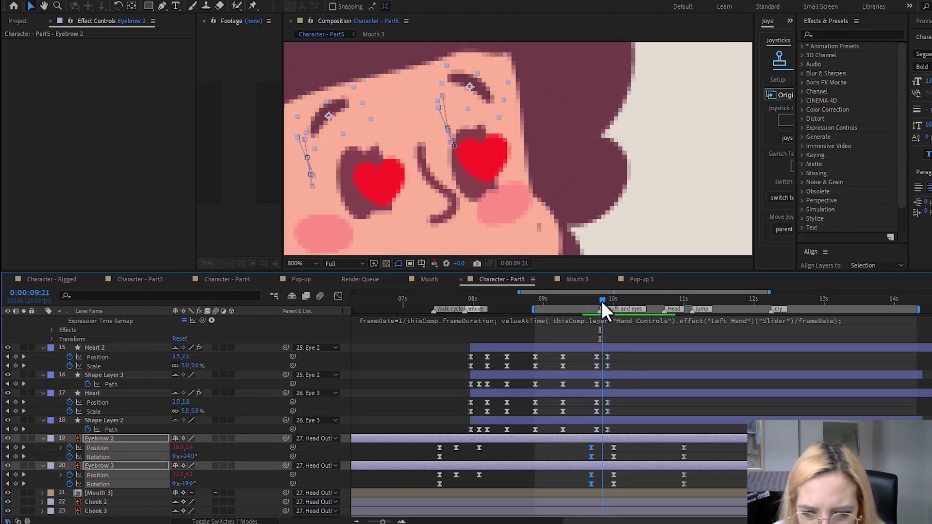
left_click_drag(345, 103, 356, 122)
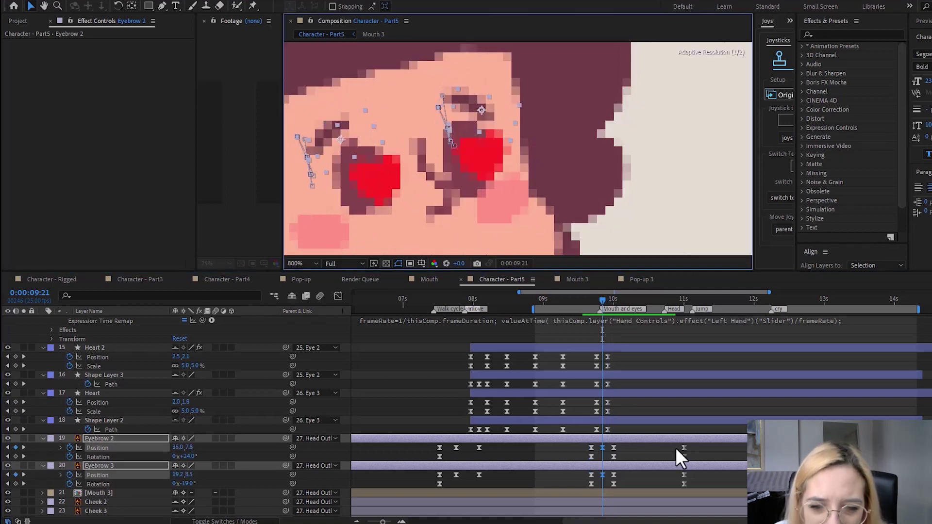
Step: Move the four 10s eyebrow keyframes later and delete the 11s eyebrow keys
left_click_drag(609, 444, 633, 483)
key("alt+Right")
key("alt+Right")
key("alt+Right")
key("alt+Right")
key("alt+Right")
key("alt+Right")
key("alt+Right")
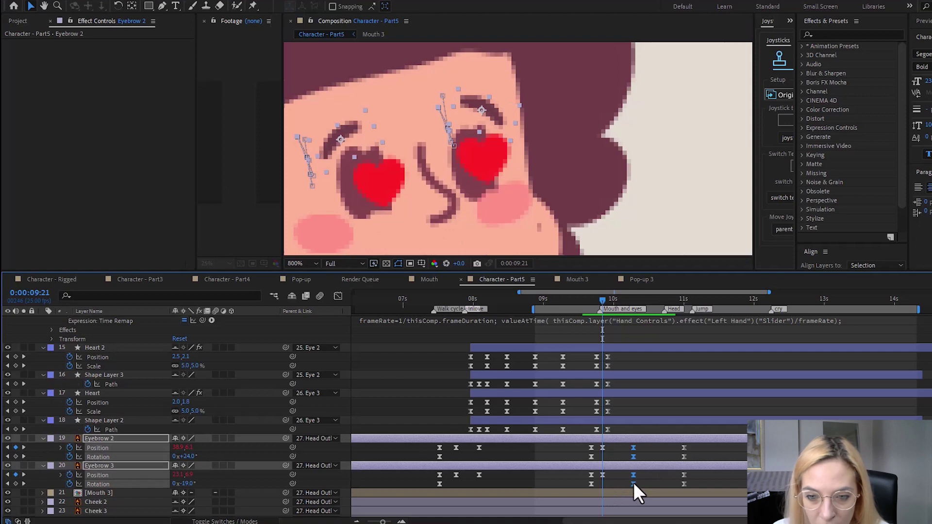
left_click_drag(670, 444, 702, 486)
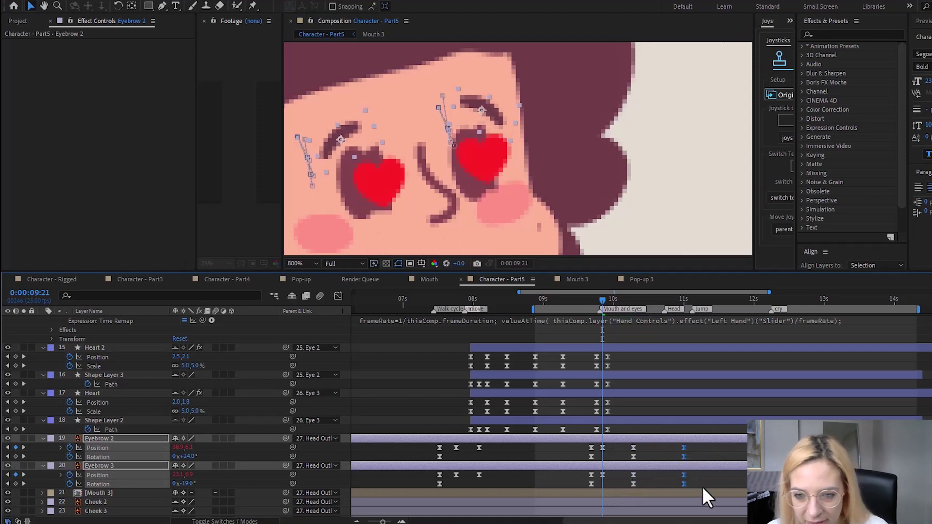
key("Delete")
left_click(565, 297)
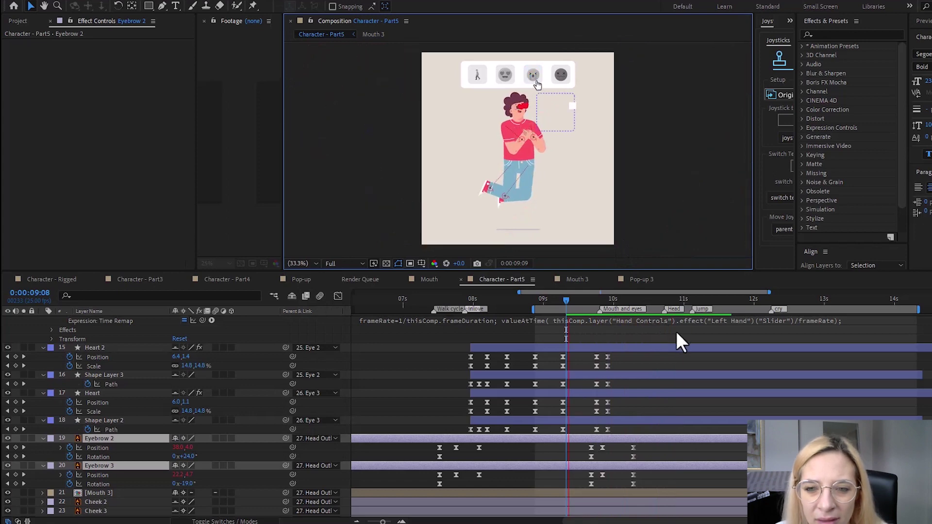
Step: Add a Head Position keyframe at 10:13, with the viewer zoomed to 100%
key("space")
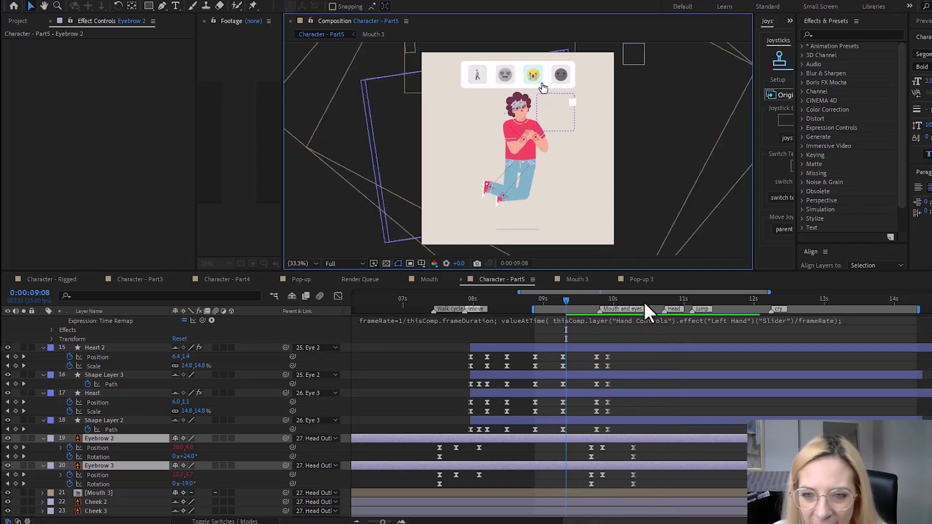
mouse_move(645, 302)
left_mouse_down()
mouse_move(659, 304)
mouse_move(650, 307)
left_mouse_up()
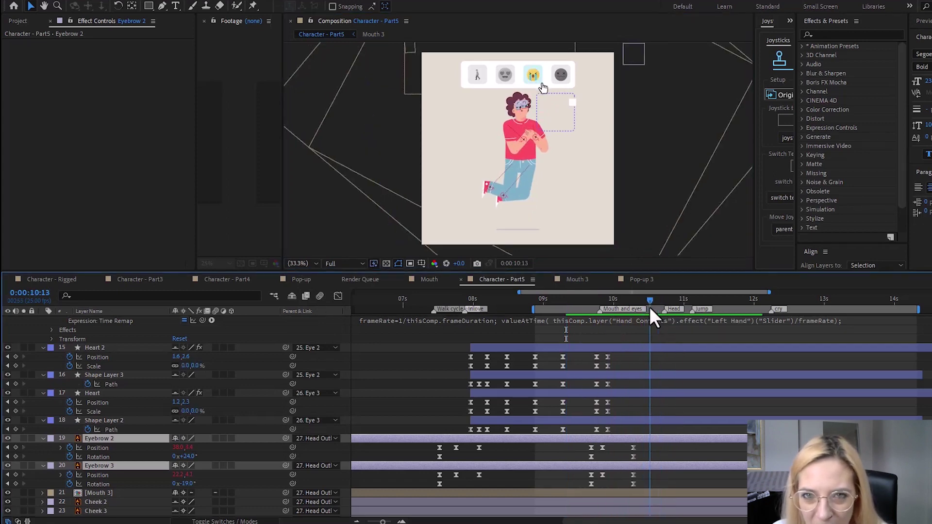
scroll(671, 379, "up", 10)
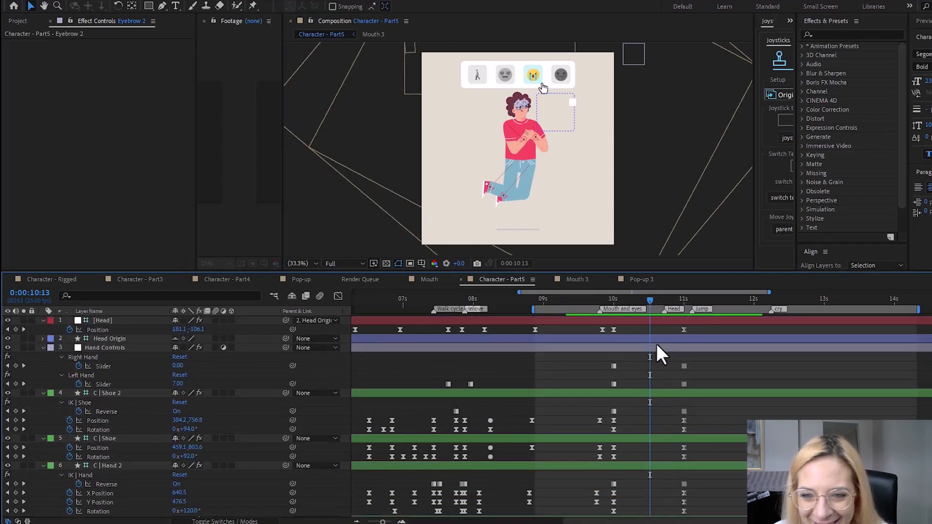
left_click_drag(655, 299, 659, 299)
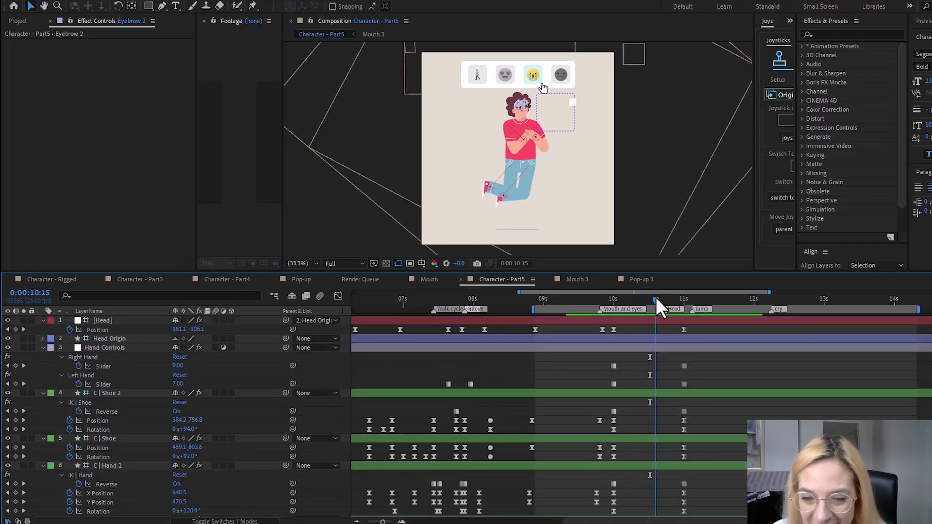
left_click(657, 320)
key("slash")
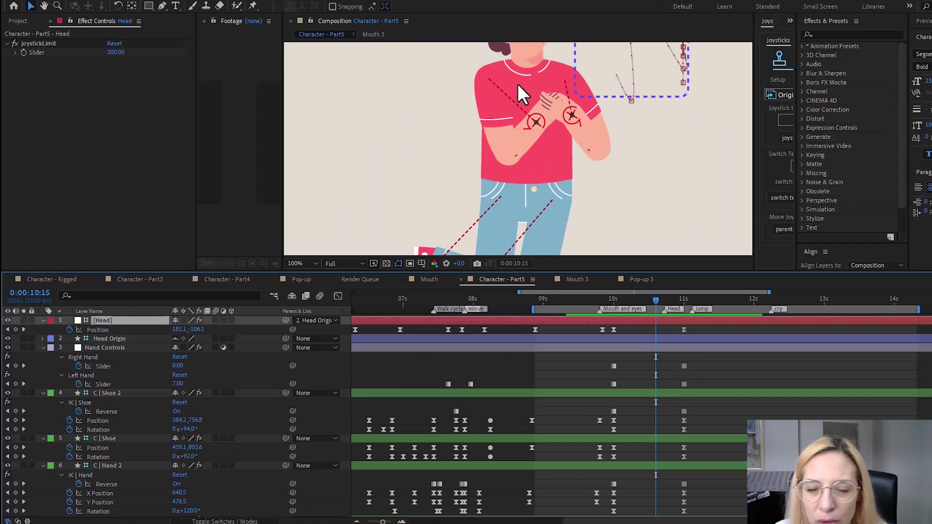
key("space")
scroll(534, 107, "down", 4)
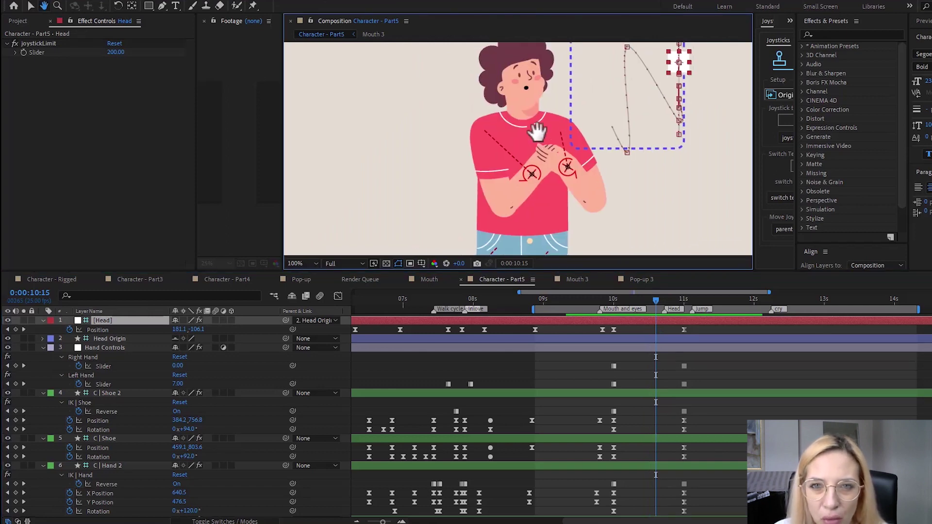
scroll(534, 136, "up", 1)
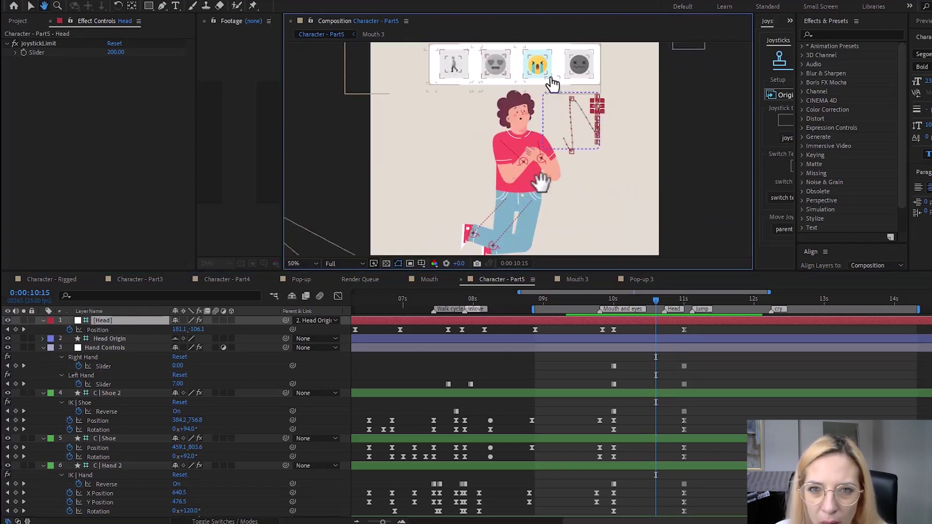
left_click(651, 301)
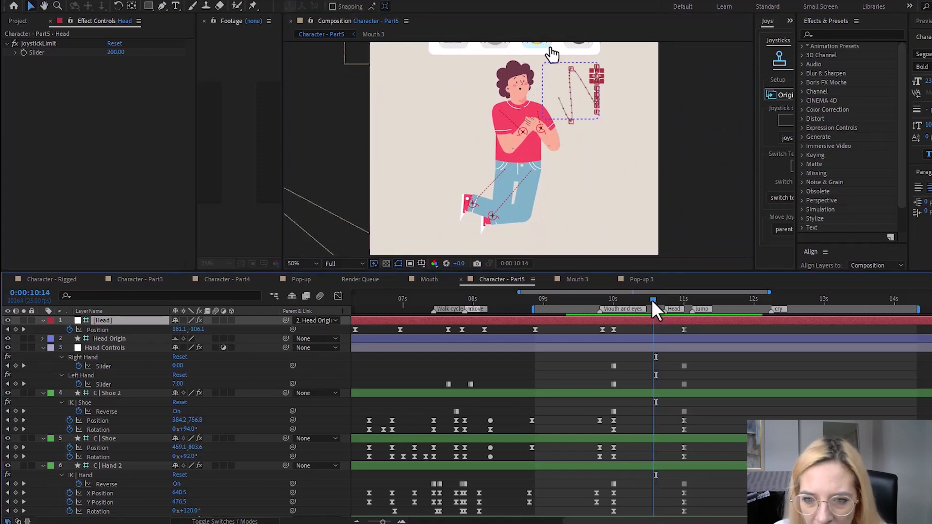
left_click(15, 329)
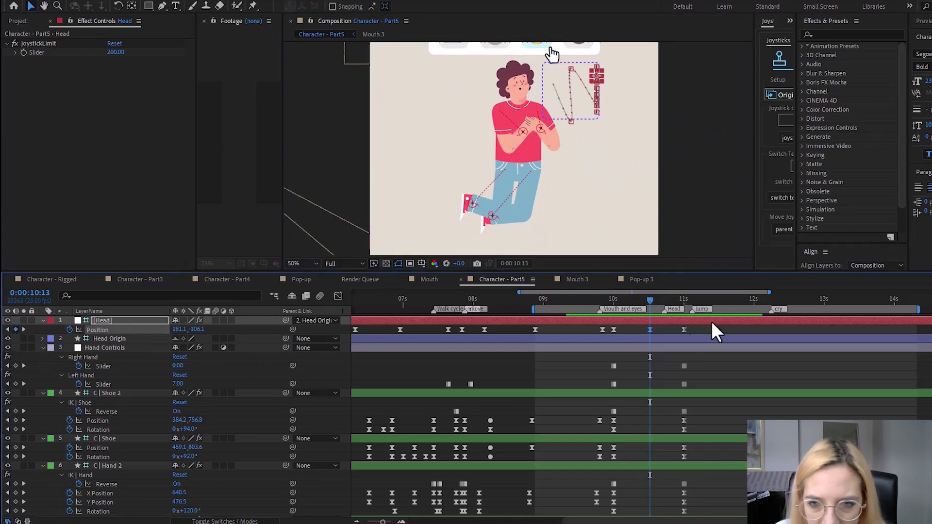
Step: Lower the head at 11:00 by increasing its Position Y value
left_click(685, 300)
left_click_drag(199, 330, 359, 318)
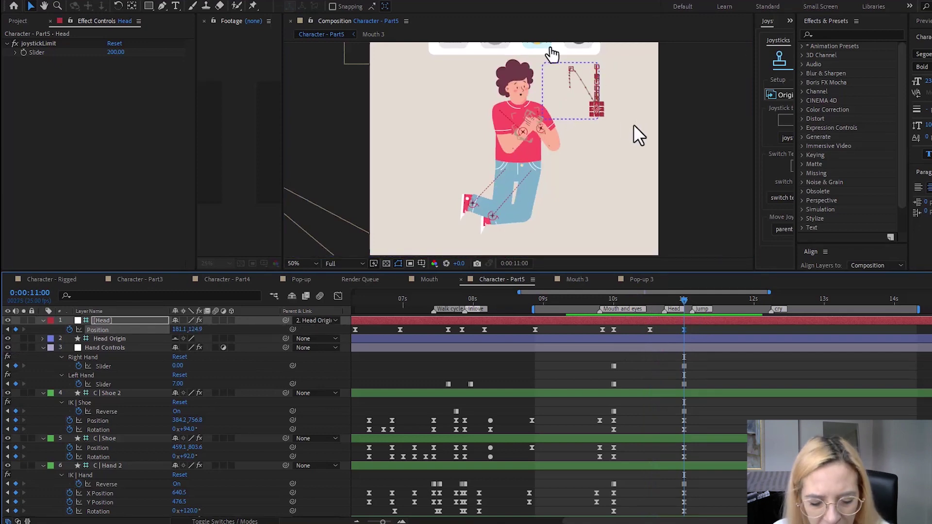
scroll(596, 108, "up", 1)
left_click_drag(633, 96, 554, 183)
key("v")
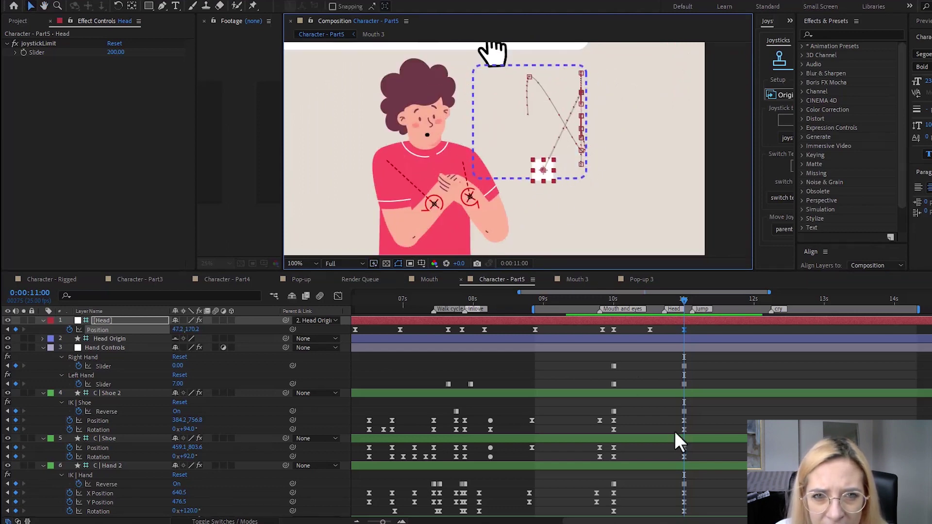
Step: Set Head Outlines 2 Rotation to 0 at 11:00
scroll(678, 437, "down", 10)
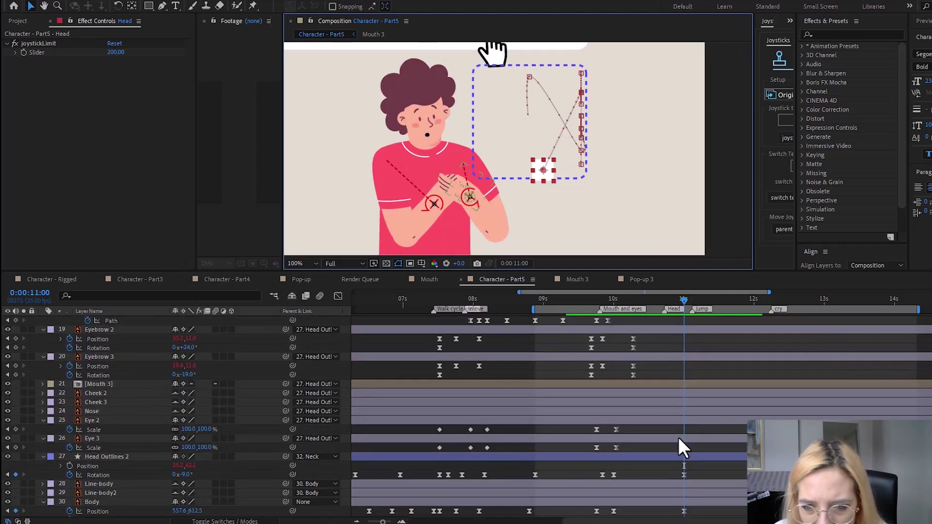
scroll(678, 437, "down", 1)
left_click(185, 447)
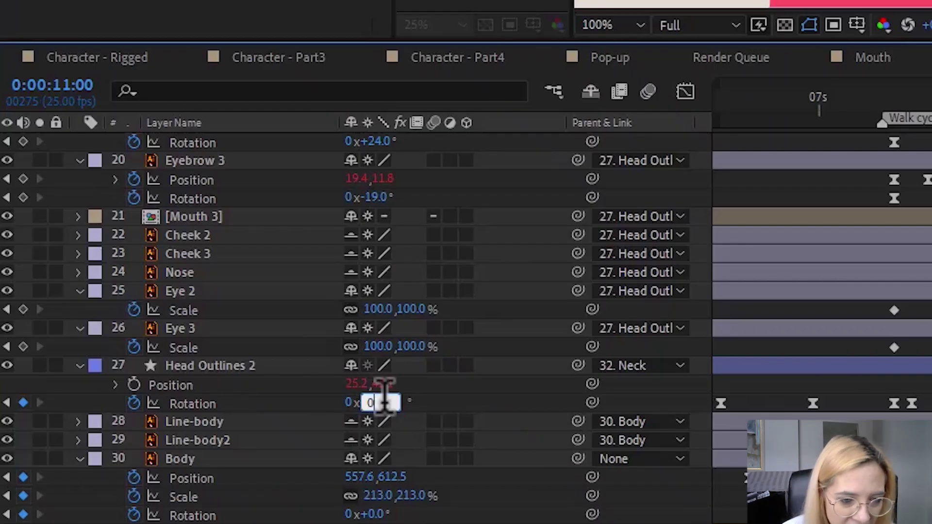
type("0")
key("Return")
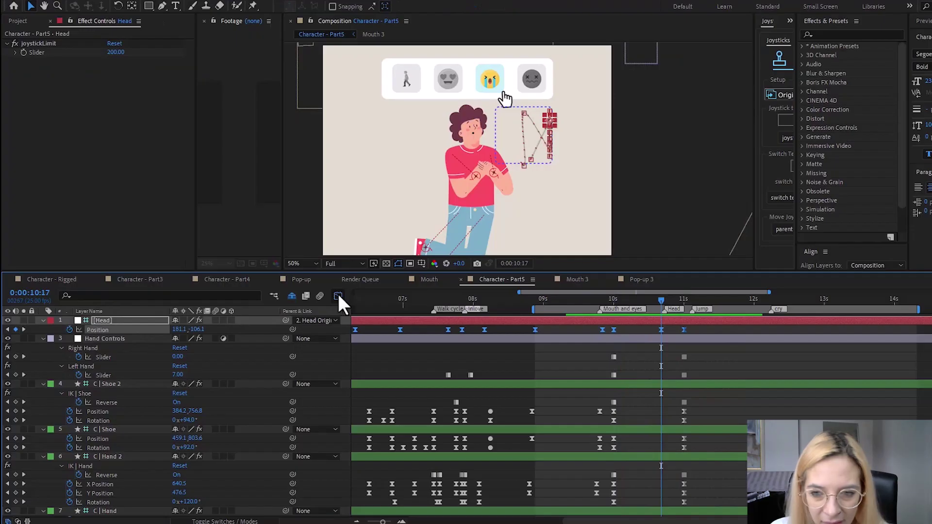
key("shift+F3")
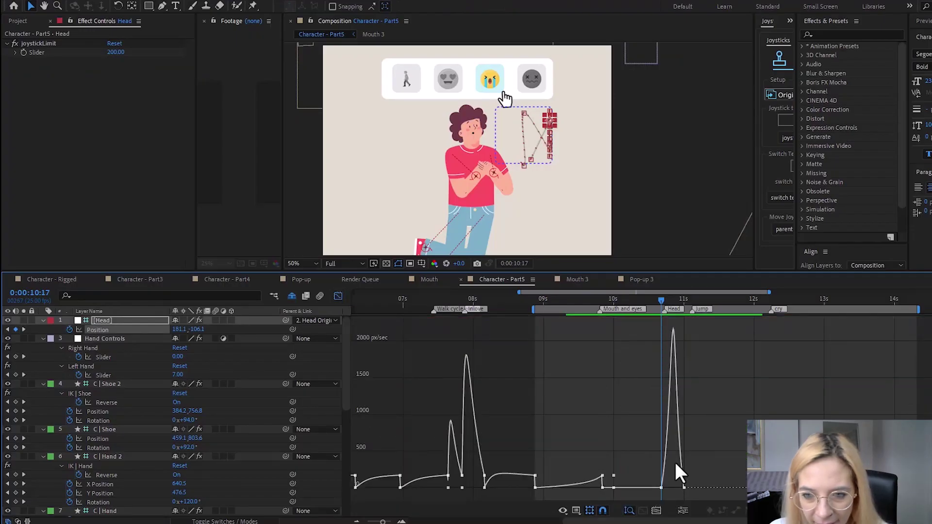
Step: Ease the Head Position keyframe at 10:17 in the Graph Editor to soften the speed spike
left_click(662, 487)
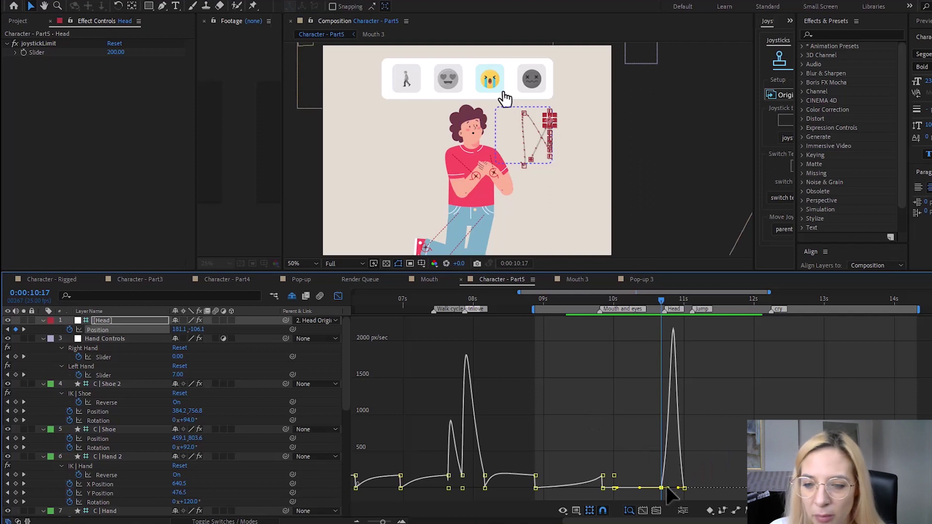
left_click_drag(669, 487, 666, 487)
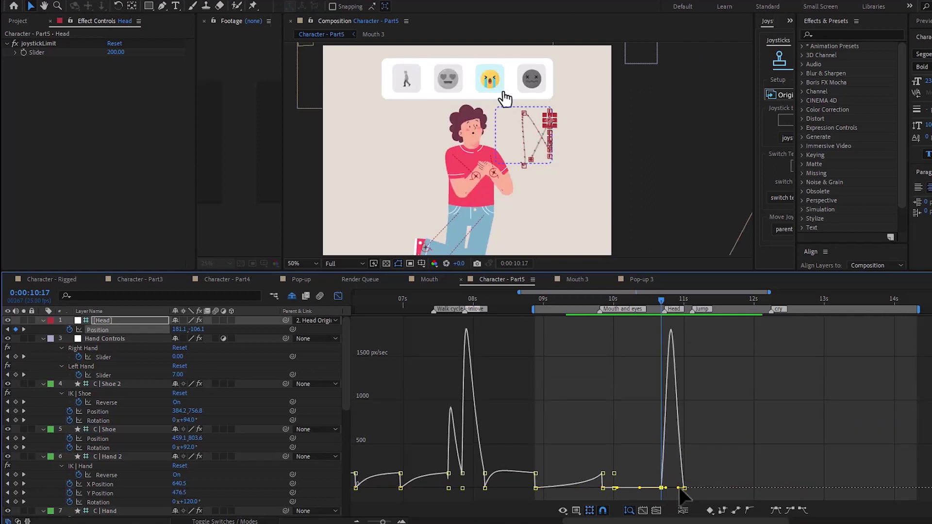
left_click(338, 296)
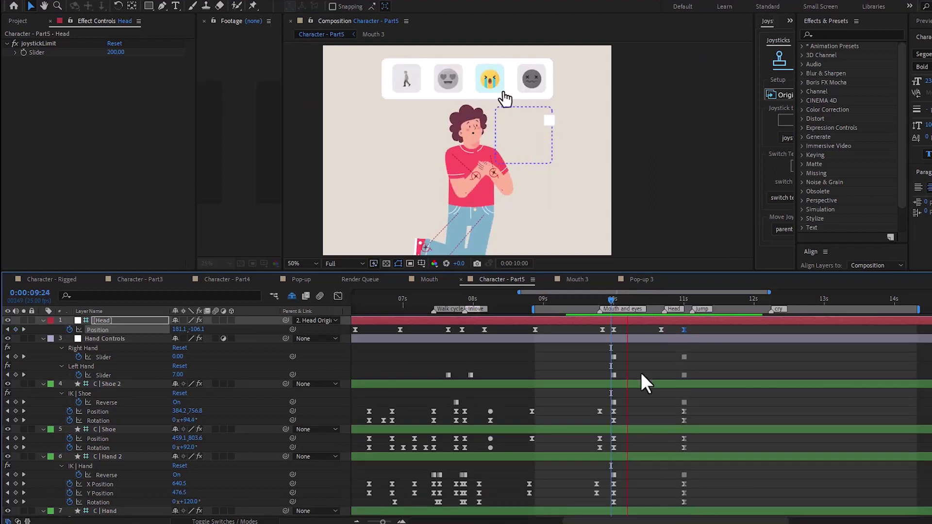
key("space")
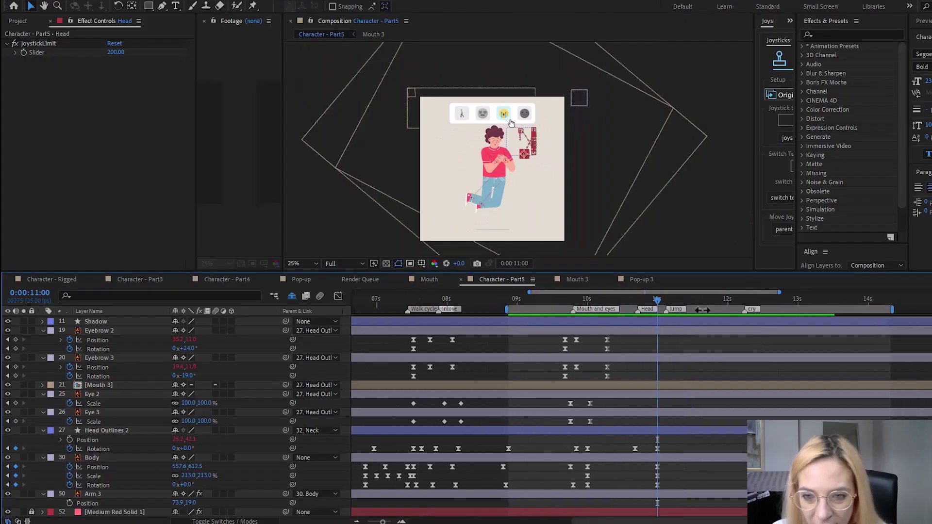
Step: Key Body's standing pose at 11:11, nudging the body up-left to 543.6, 694.5
mouse_move(610, 522)
left_mouse_down()
mouse_move(549, 520)
mouse_move(603, 519)
left_mouse_up()
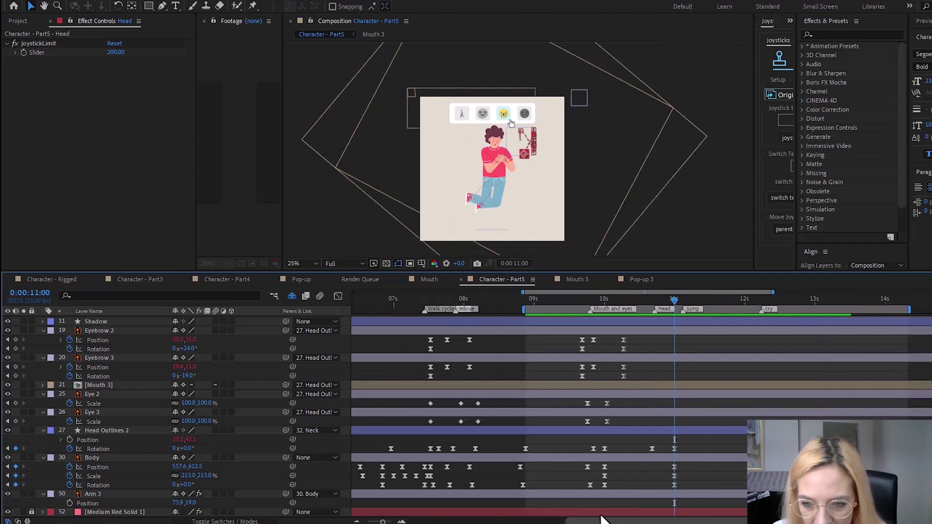
left_click_drag(704, 302, 723, 303)
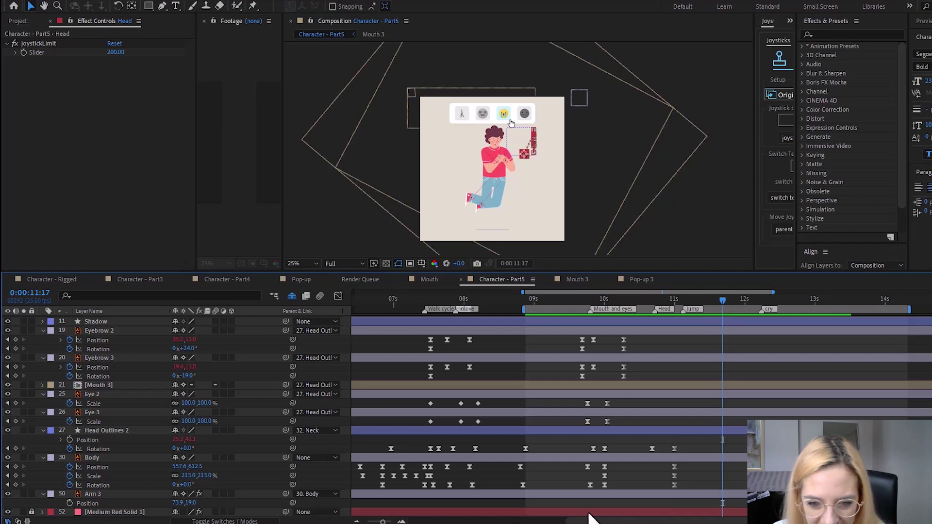
left_click_drag(575, 521, 384, 516)
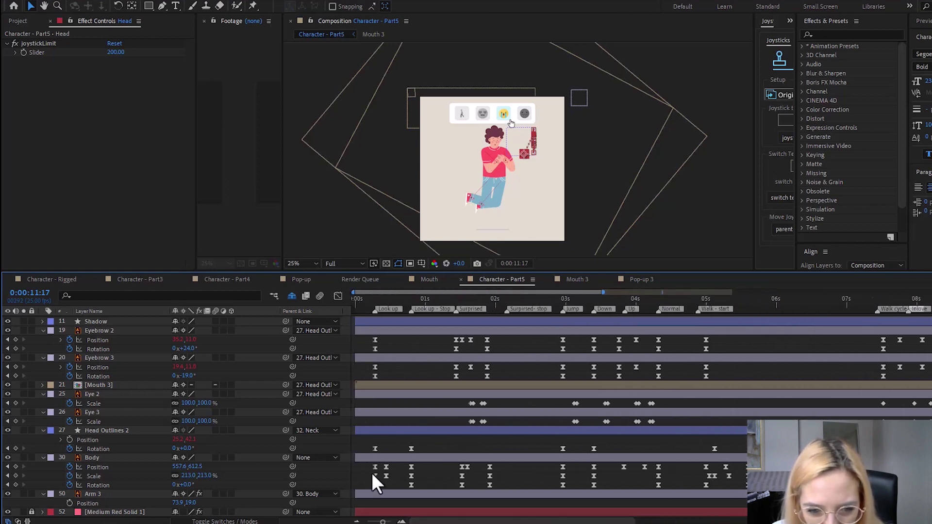
left_click_drag(367, 464, 380, 490)
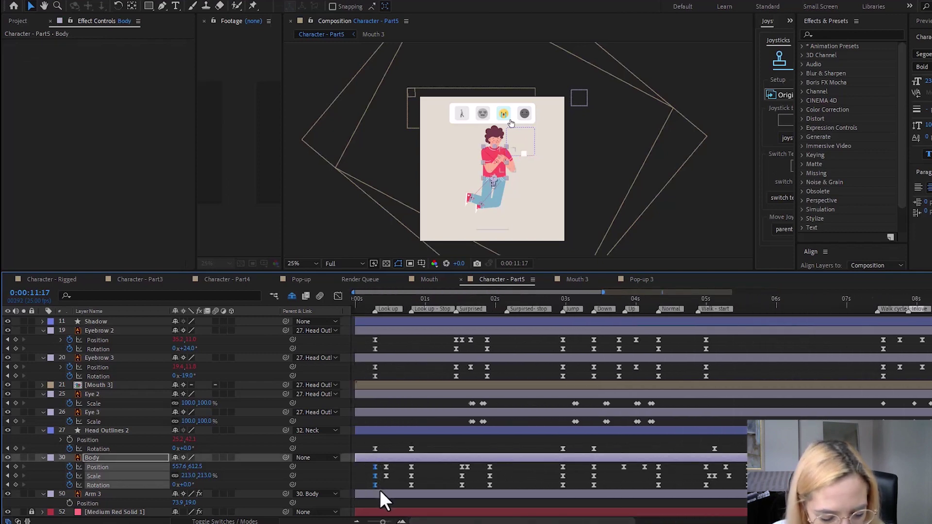
left_click_drag(428, 520, 585, 520)
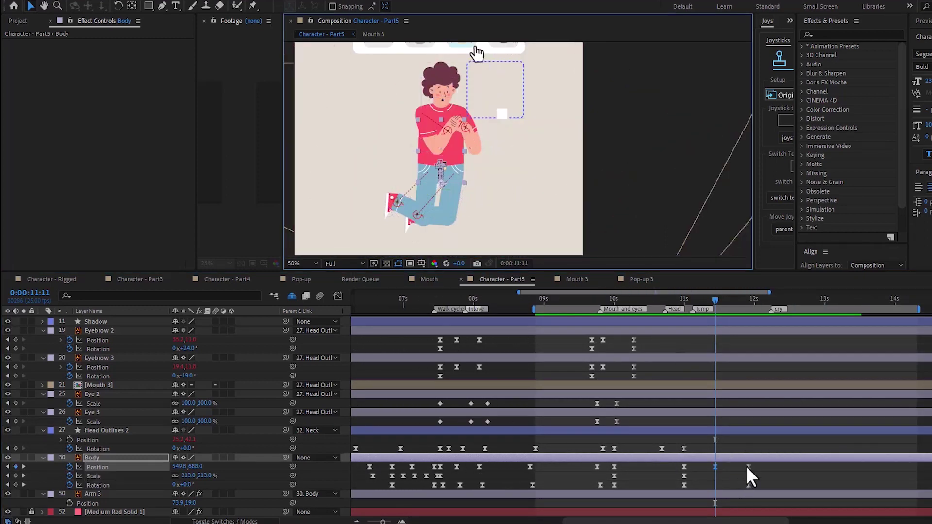
left_click_drag(452, 145, 451, 156)
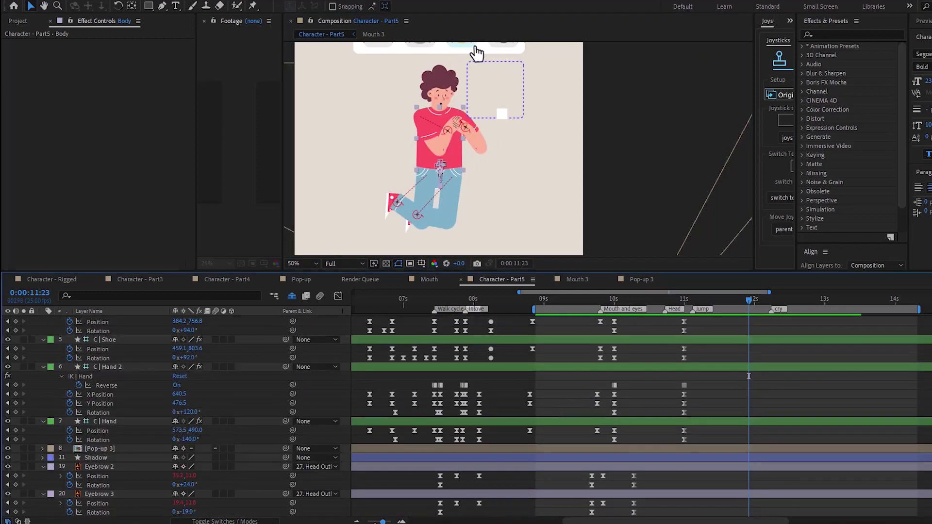
Step: Copy the C | Shoe 2 and C | Shoe standing-pose keyframes to the playhead
key("minus")
key("minus")
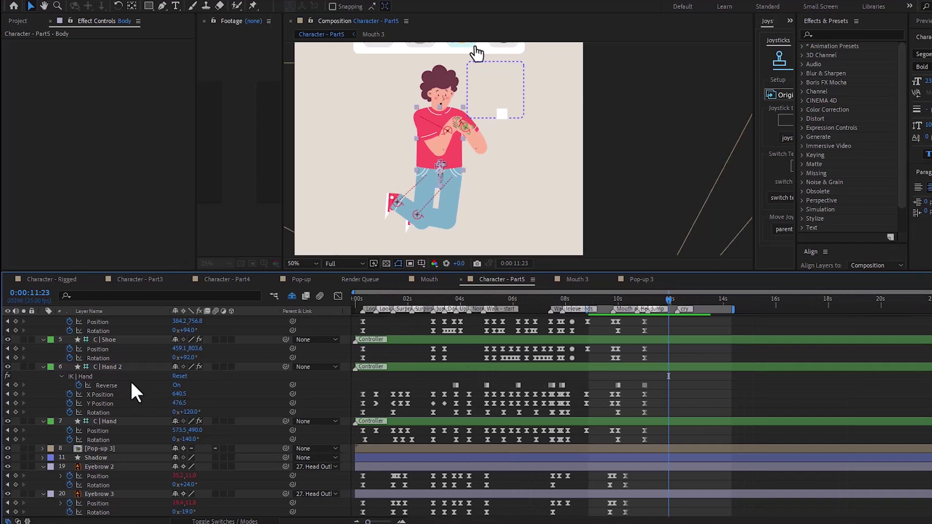
scroll(432, 377, "up", 3)
left_click_drag(381, 365, 354, 418)
key("ctrl+c")
key("ctrl+v")
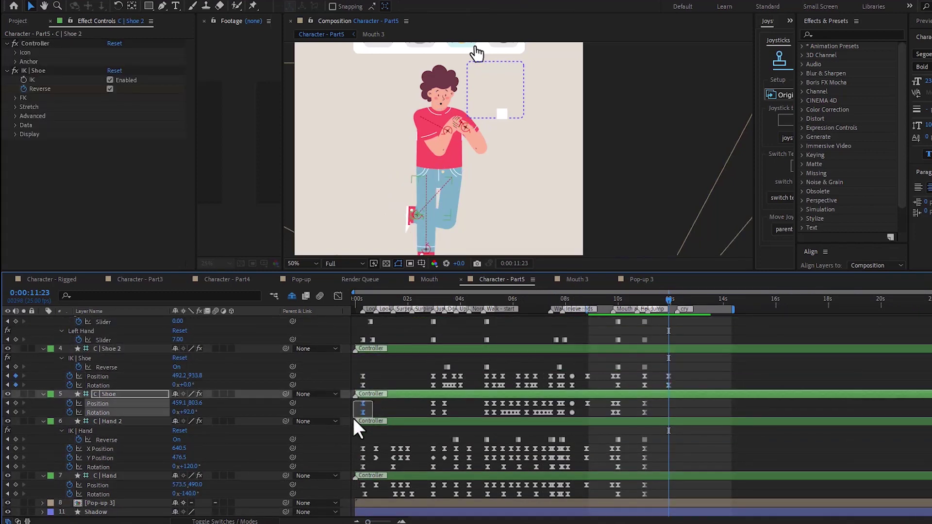
key("ctrl+c")
key("ctrl+v")
Step: Copy the C | Hand 2 and C | Hand rest-pose keyframes to the playhead
key("h")
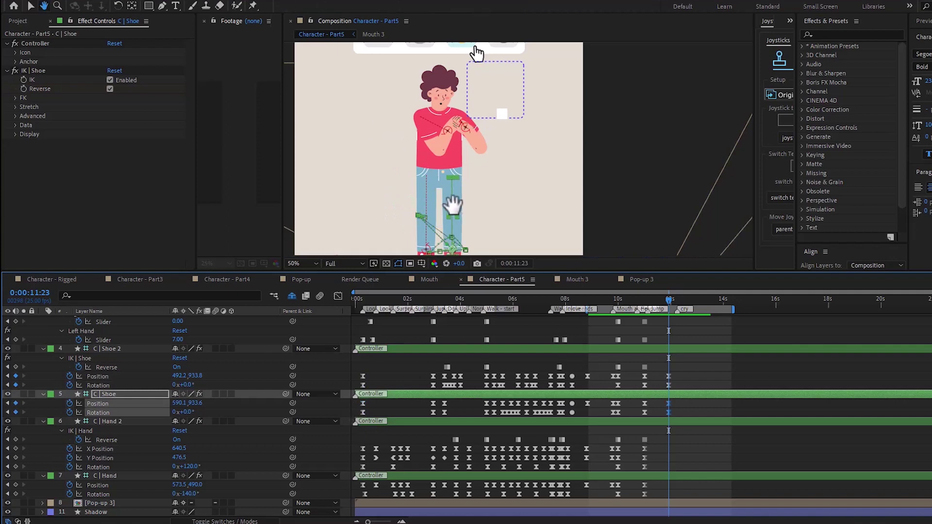
mouse_move(443, 202)
left_mouse_down()
mouse_move(451, 171)
mouse_move(445, 196)
left_mouse_up()
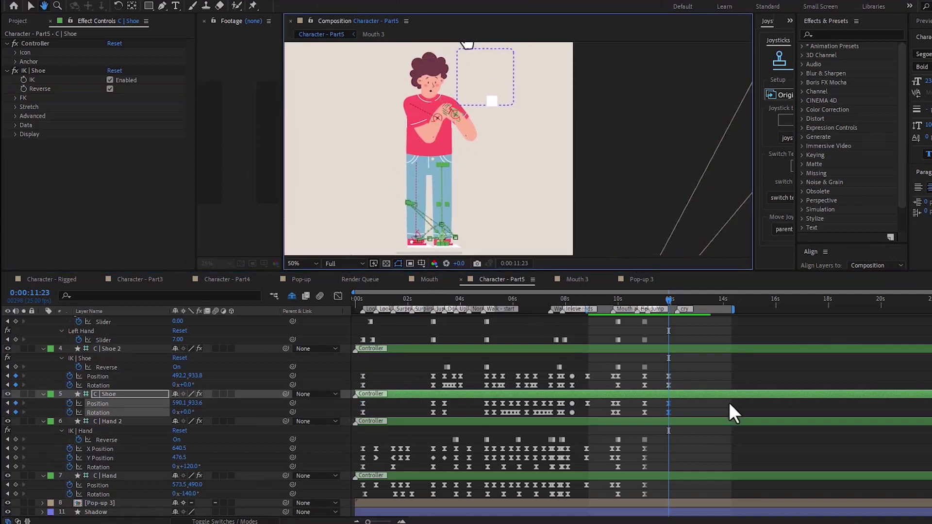
key("v")
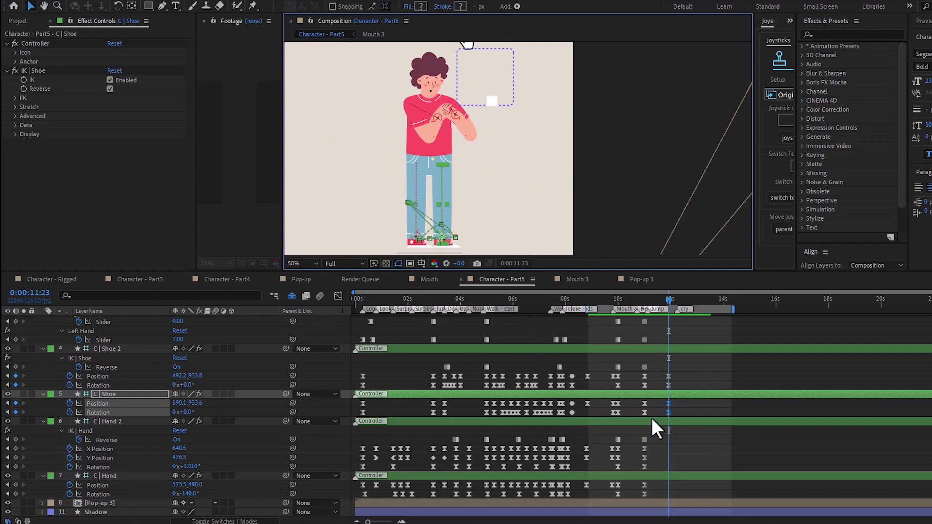
left_click_drag(366, 443, 355, 497)
key("ctrl+c")
key("ctrl+v")
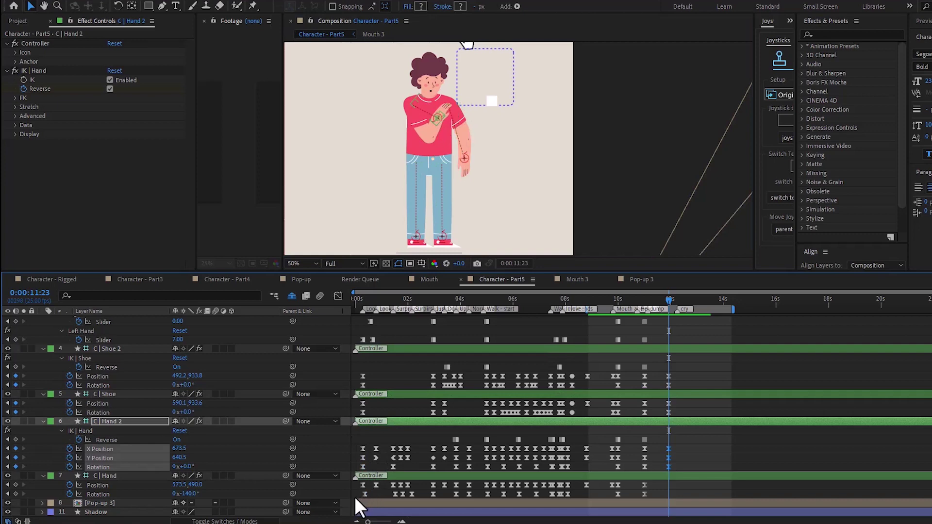
key("ctrl+c")
key("ctrl+v")
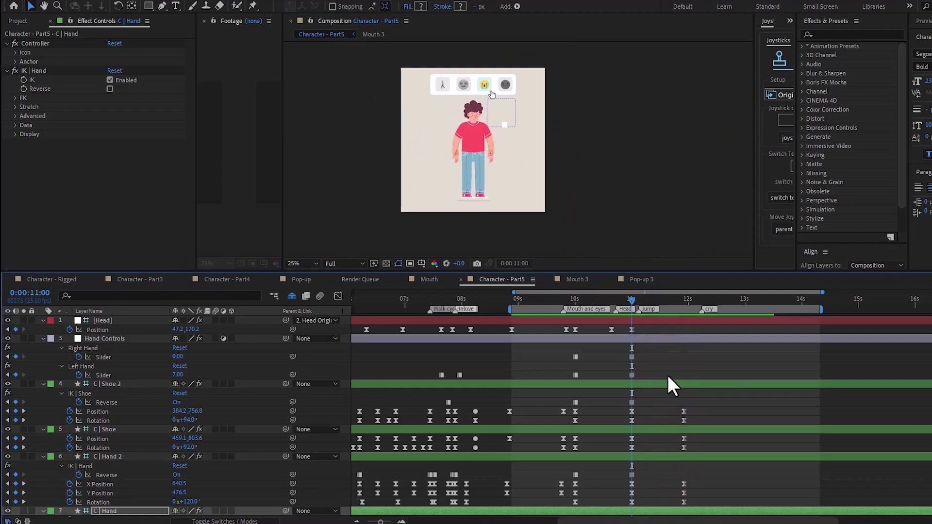
Step: Slide the pasted 12s hand and foot keyframes back to 11:11
scroll(667, 371, "down", 10)
left_click(657, 302)
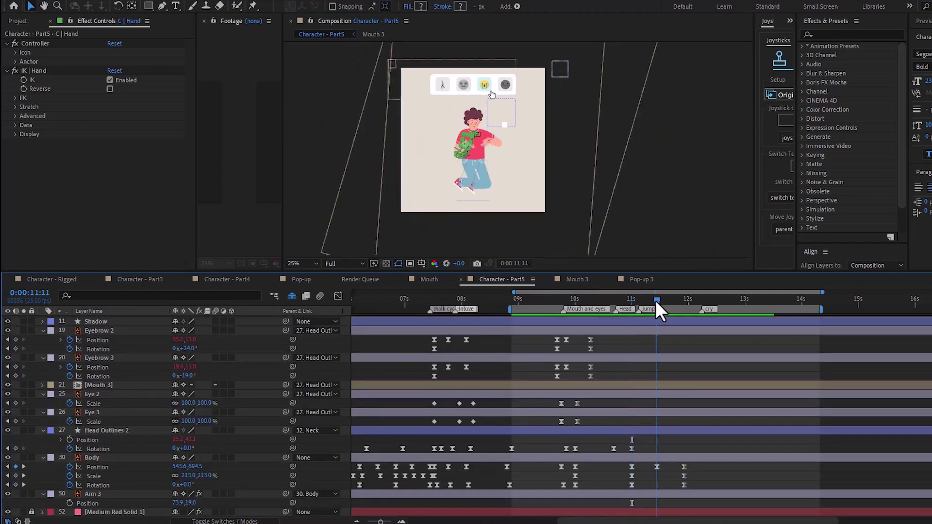
scroll(684, 404, "up", 8)
left_click_drag(670, 365, 704, 491)
left_click_drag(659, 378, 657, 380)
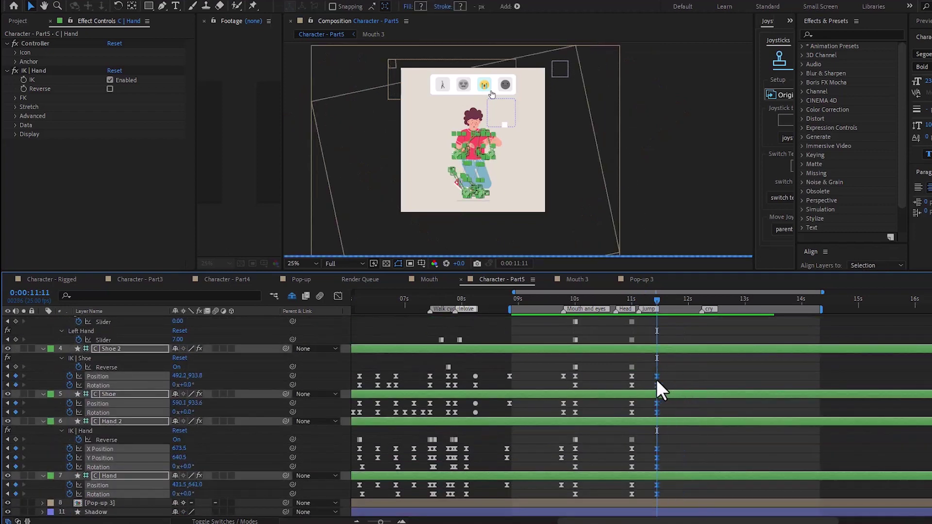
scroll(661, 381, "down", 8)
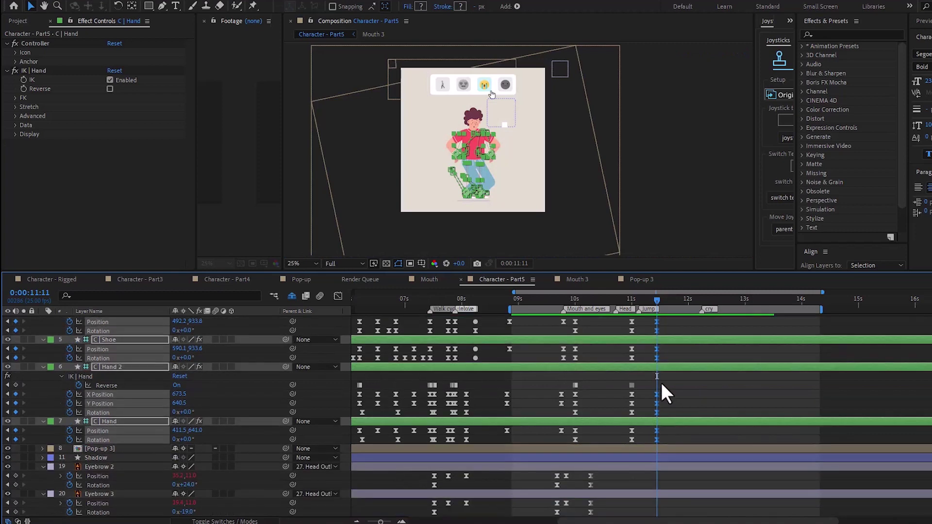
left_click(630, 300)
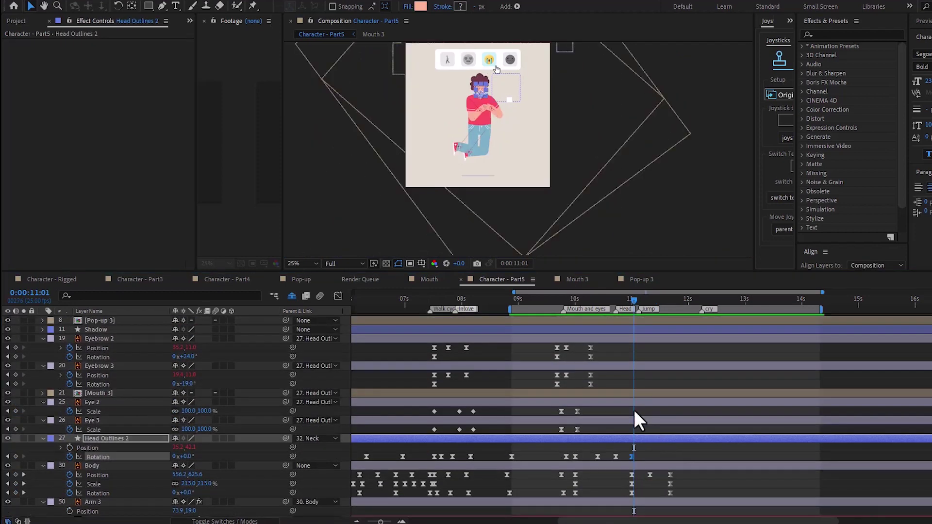
scroll(613, 390, "up", 5)
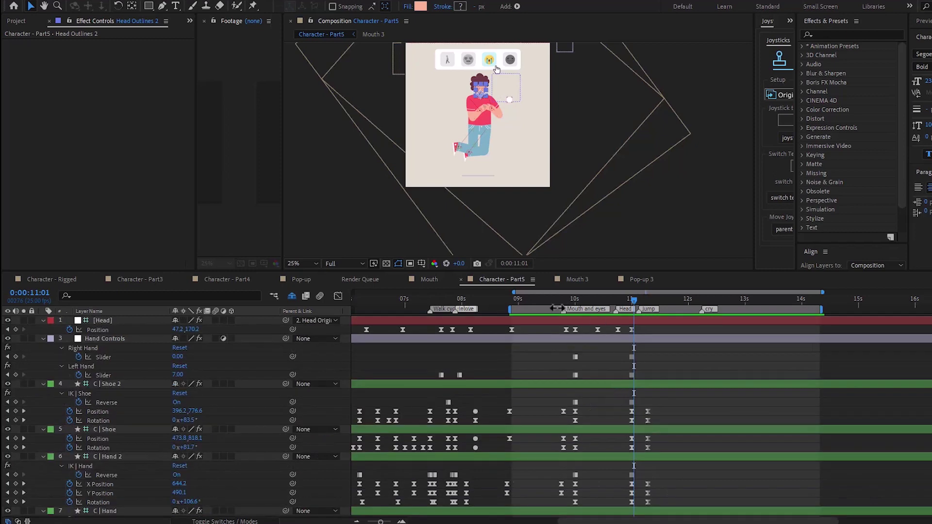
Step: Preview the animation from around 9 seconds, stopping at 11:00
left_click_drag(517, 299, 509, 300)
key("space")
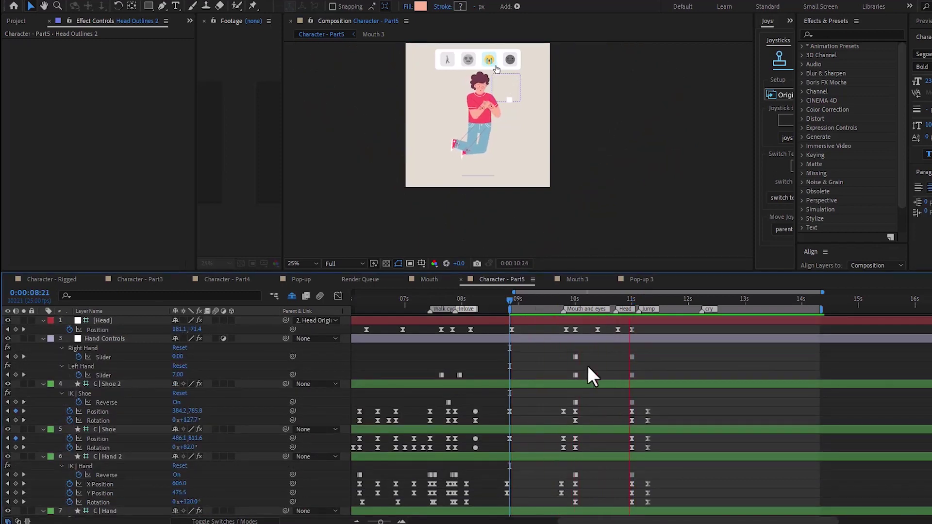
left_click(631, 298)
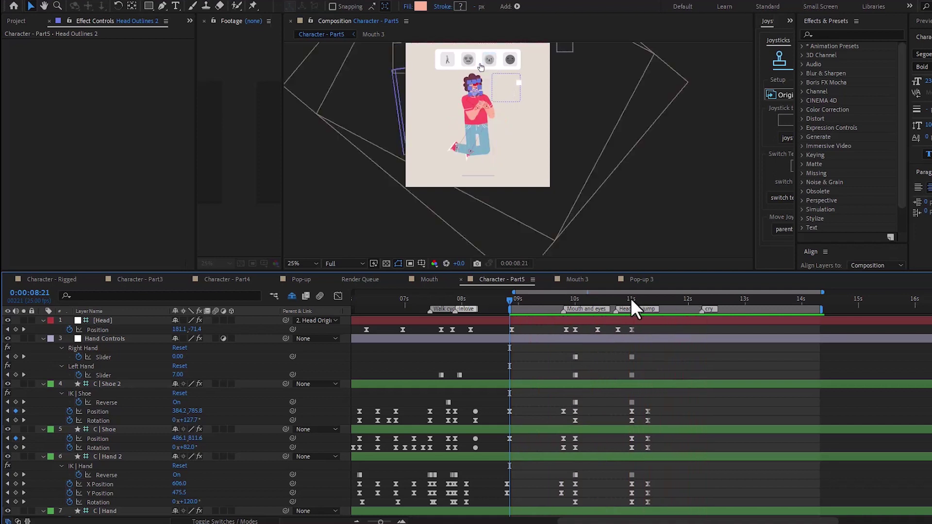
Step: Shift the C | Shoe 2 and C | Shoe keyframes at 11s slightly earlier
left_click(636, 384)
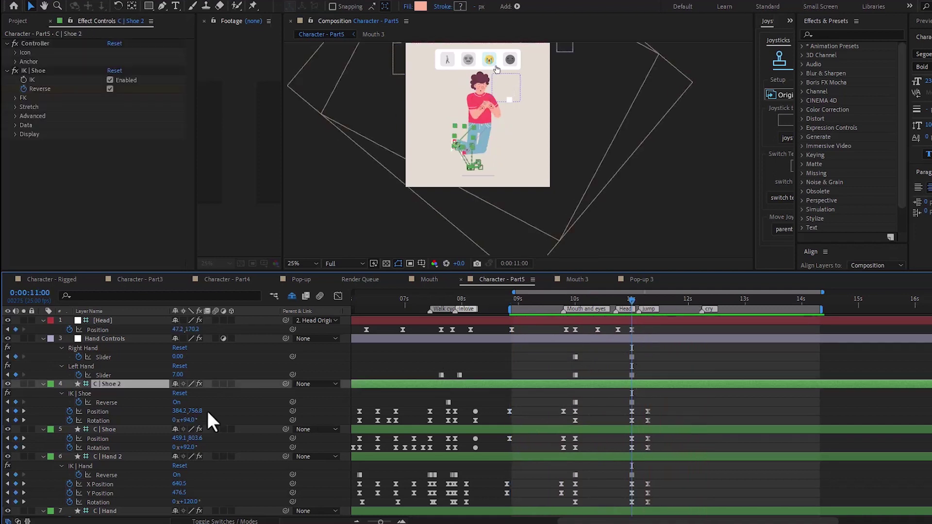
left_click(94, 430, "shift")
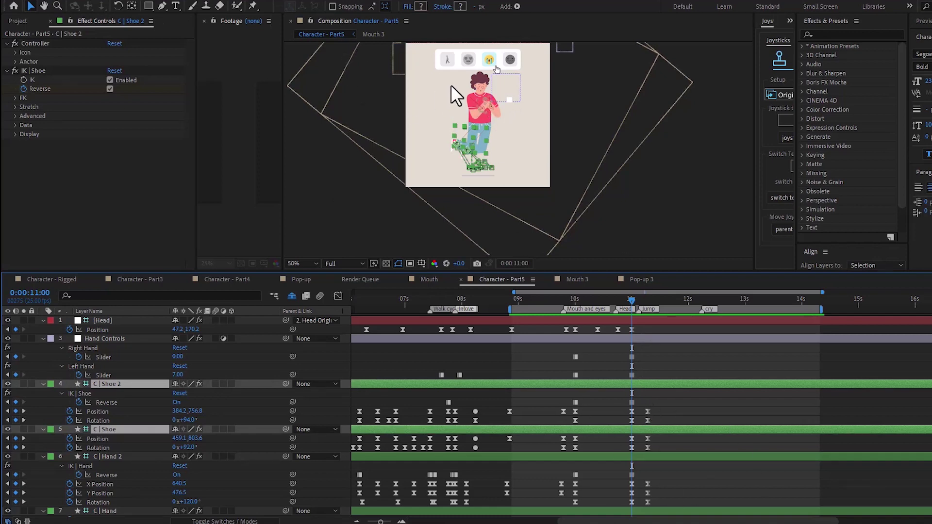
scroll(451, 84, "up", 1)
mouse_move(619, 404)
left_mouse_down()
mouse_move(663, 448)
mouse_move(641, 452)
left_mouse_up()
left_click(646, 415)
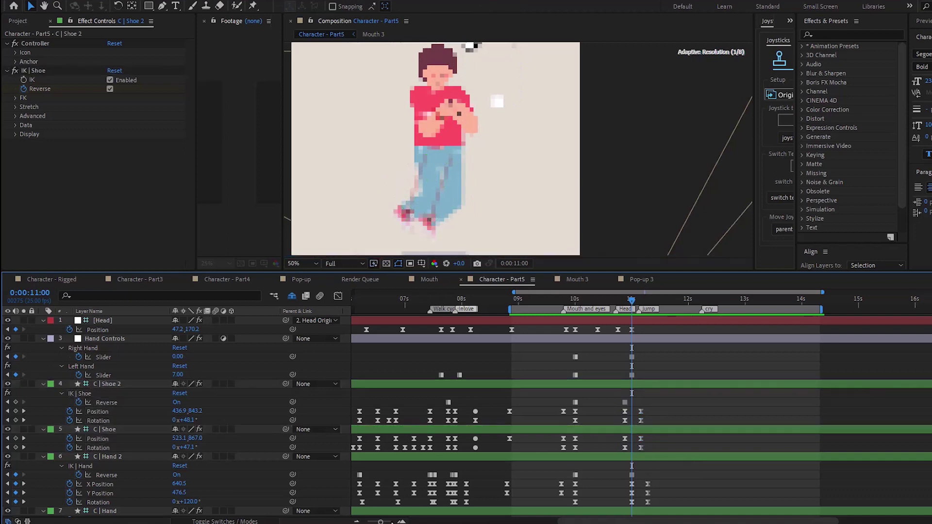
left_click_drag(381, 522, 385, 523)
left_click_drag(670, 398, 705, 421)
Step: Nudge the C | Shoe and C | Shoe 2 keyframes earlier and preview from 10:18
left_click(739, 416)
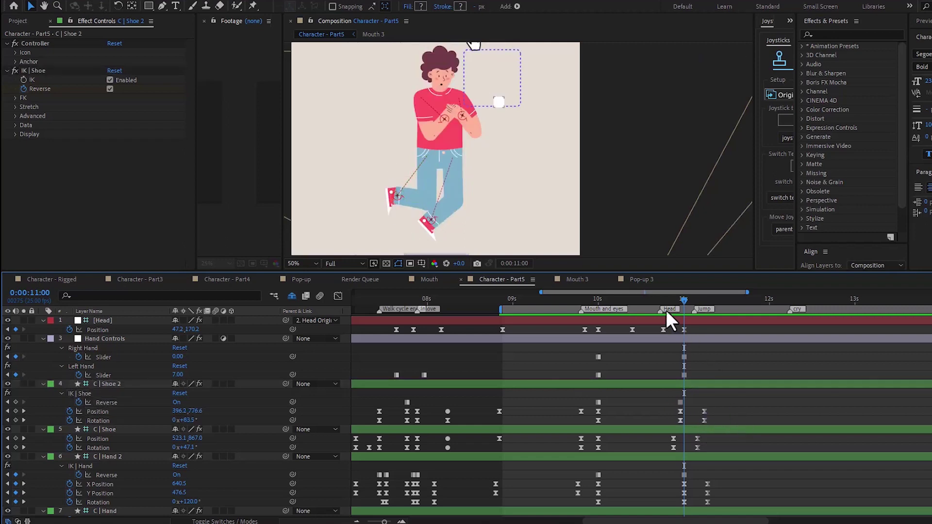
left_click(666, 302)
key("space")
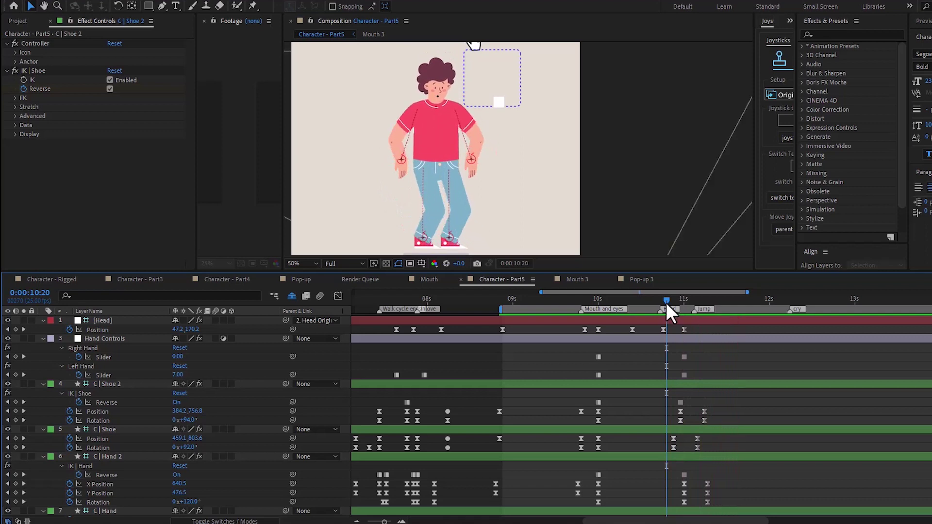
left_click_drag(666, 457, 685, 452)
left_click(692, 442)
left_click(684, 300)
left_click_drag(657, 400, 671, 421)
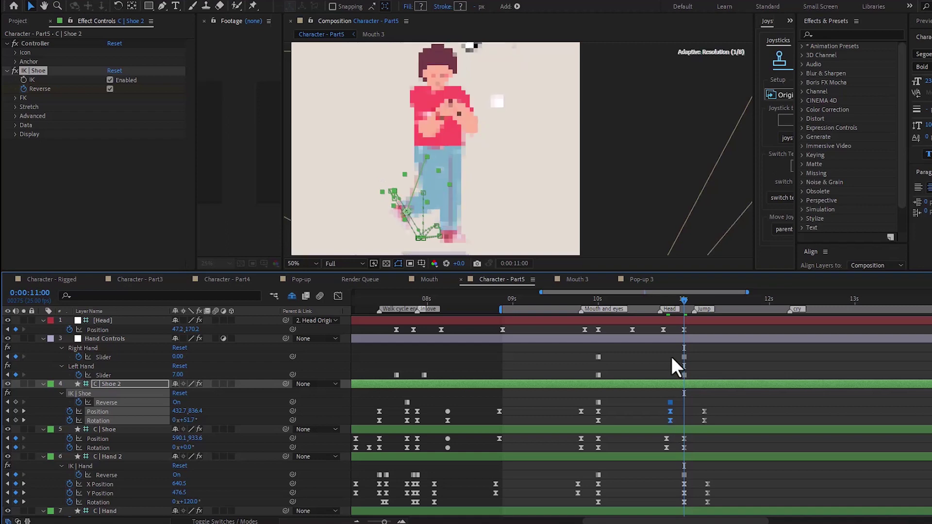
left_click(660, 297)
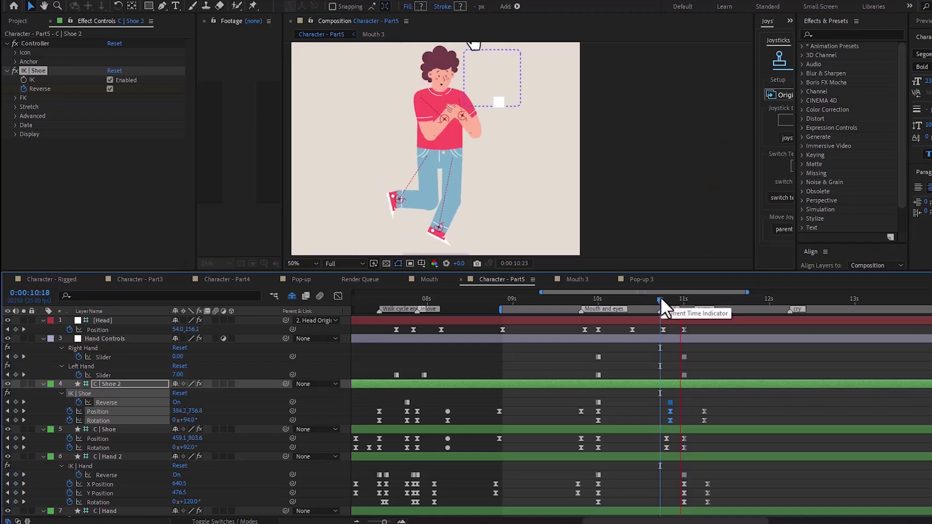
key("space")
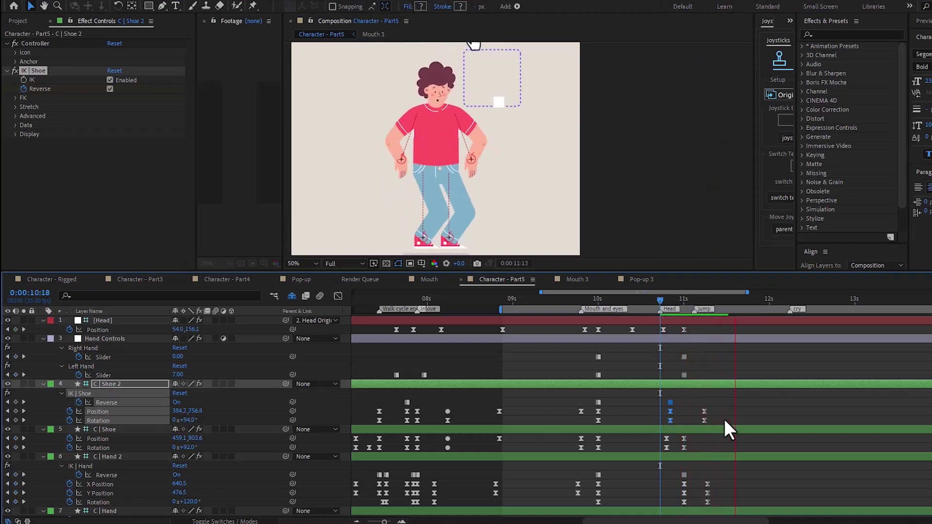
key("space")
key("space")
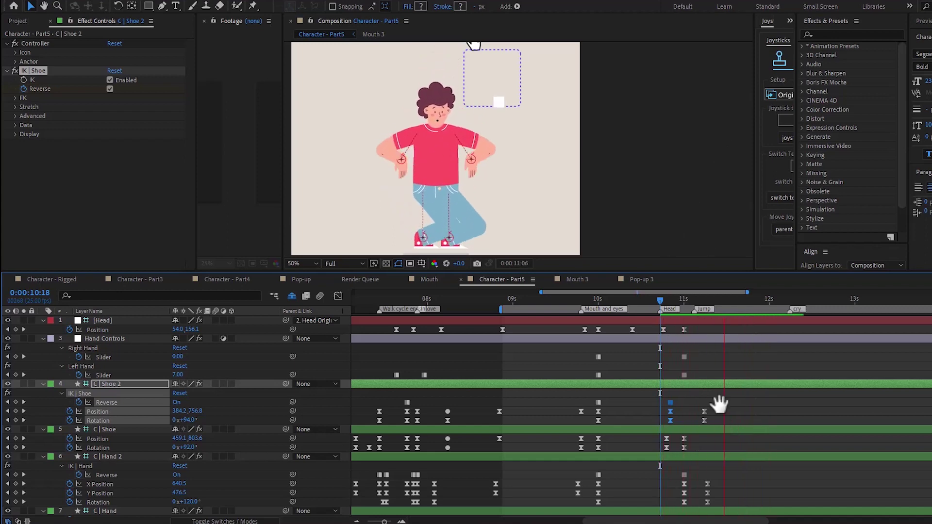
Step: Tilt the C | Shoe foot to 21.5° rotation at 11:00 and preview the jump
left_click(114, 421)
left_click(114, 430)
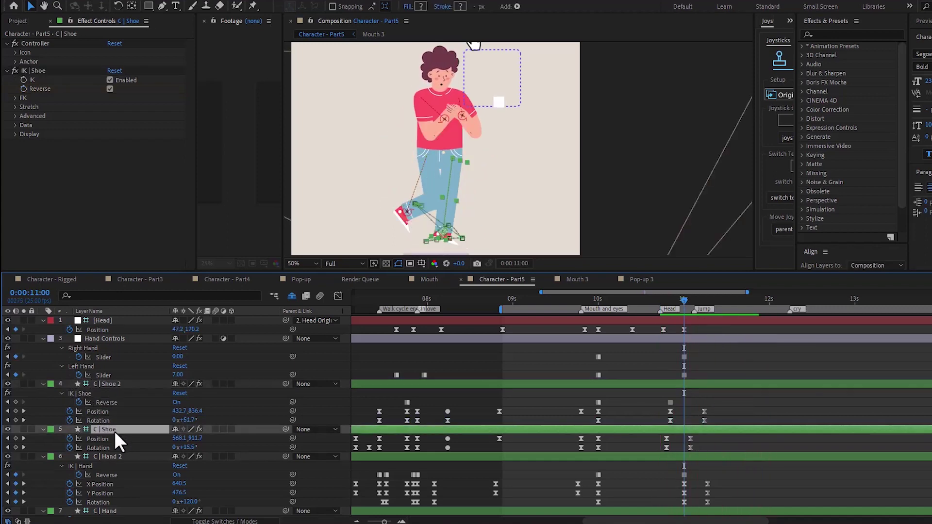
left_click_drag(191, 454, 199, 454)
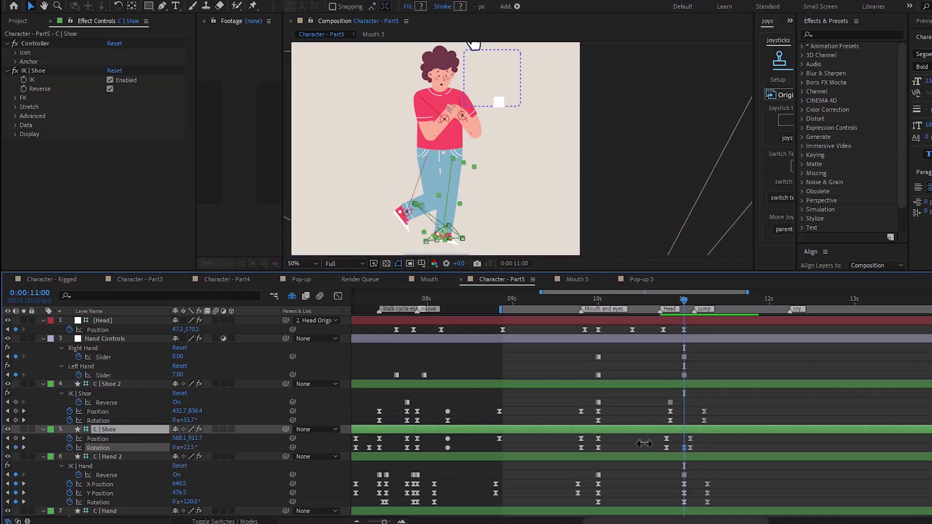
mouse_move(704, 436)
left_mouse_down()
mouse_move(689, 452)
mouse_move(698, 447)
left_mouse_up()
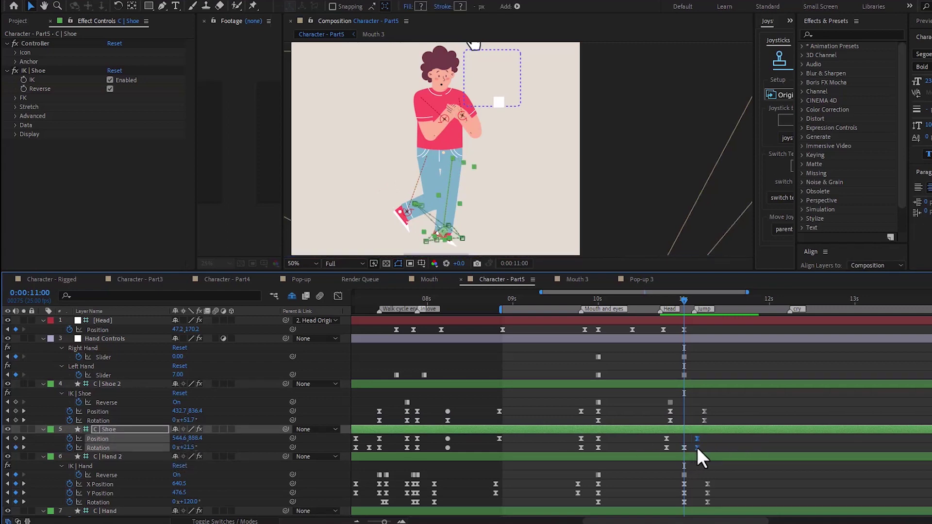
key("space")
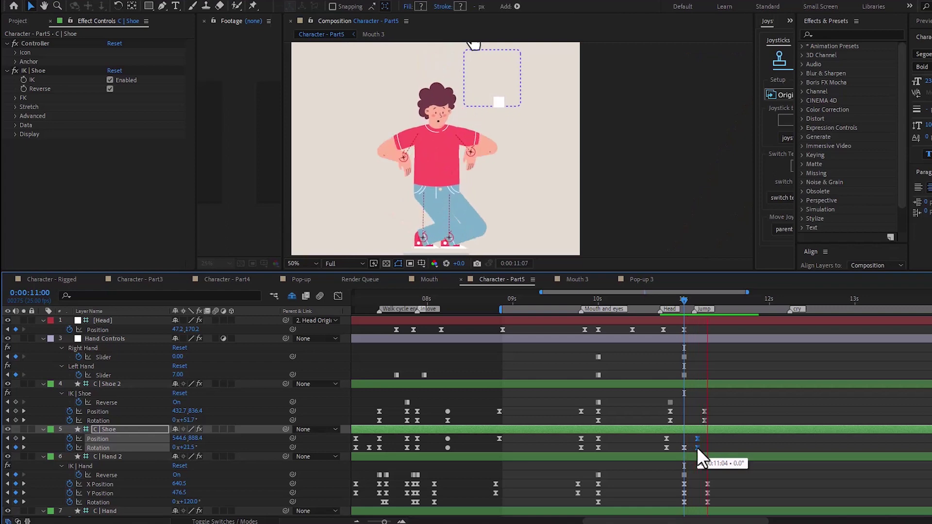
left_click(684, 302)
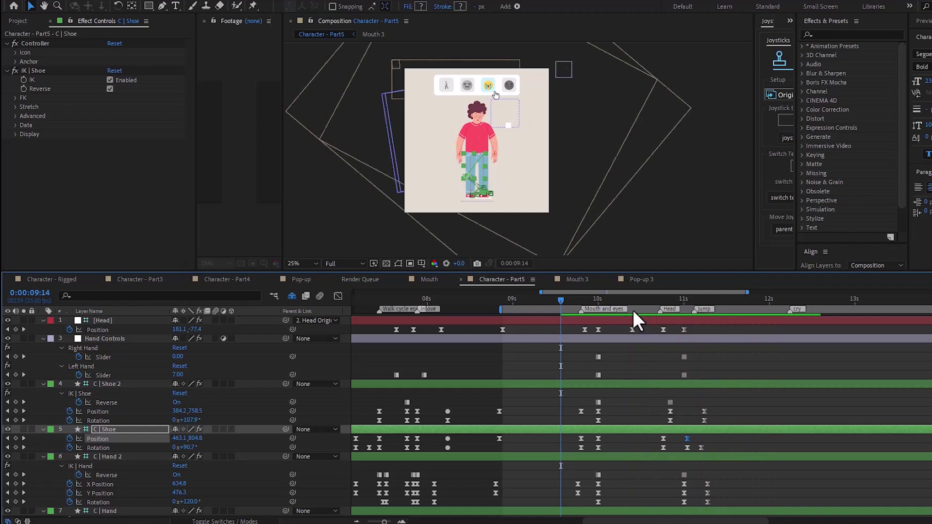
key("space")
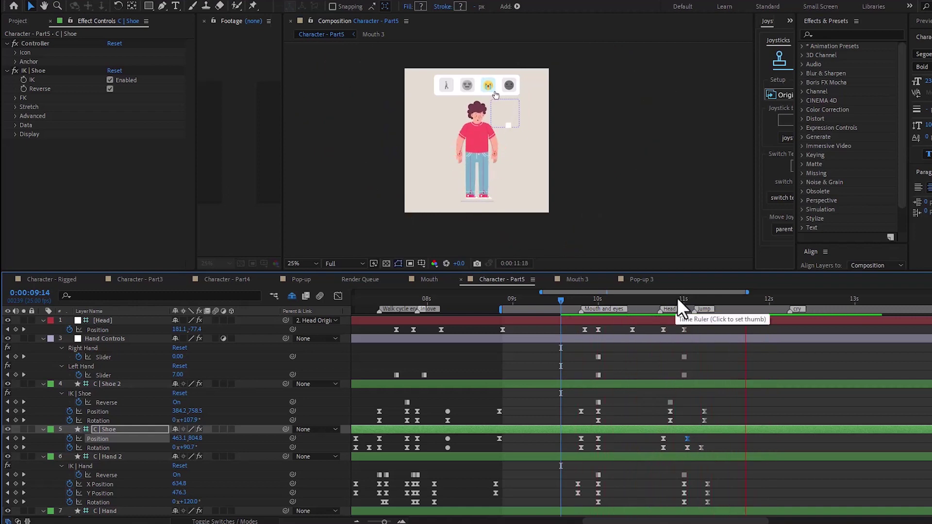
Step: Move the C | Hand 2 and C | Hand keyframes from 11s back to 10:19
left_click(663, 301)
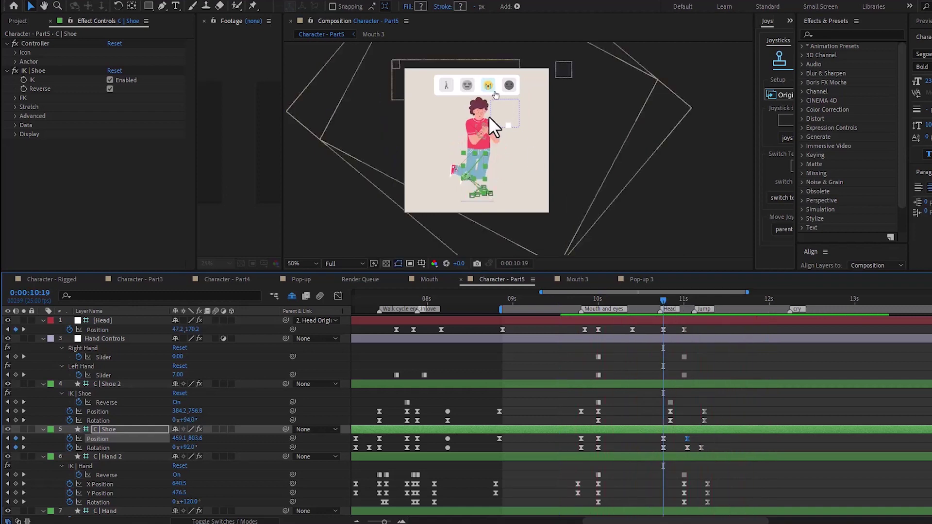
scroll(489, 116, "up", 2)
scroll(654, 412, "down", 3)
left_click_drag(660, 453, 720, 387)
left_click_drag(683, 446, 659, 447)
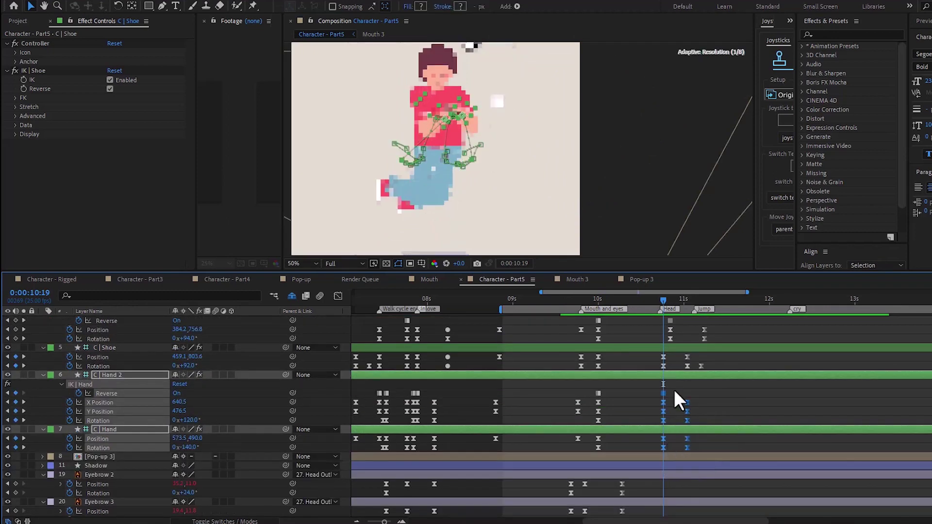
mouse_move(709, 392)
left_mouse_down()
mouse_move(650, 430)
mouse_move(666, 422)
left_mouse_up()
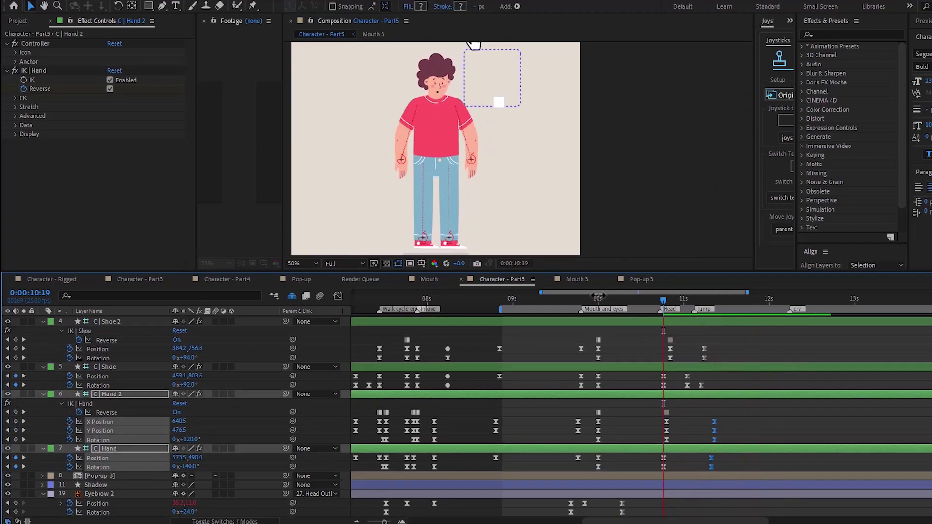
Step: Preview the jump from 8:23 to check the arms relax on landing
left_click(504, 297)
key("space")
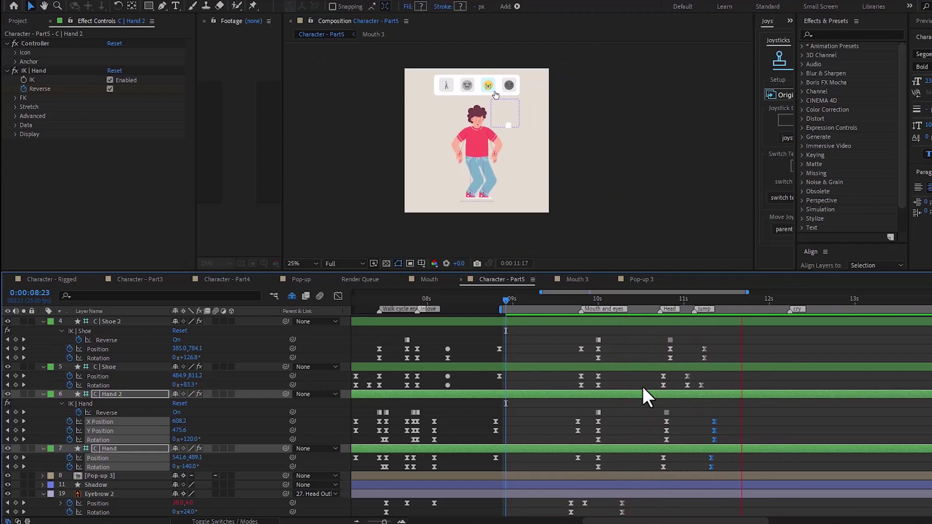
left_click(664, 298)
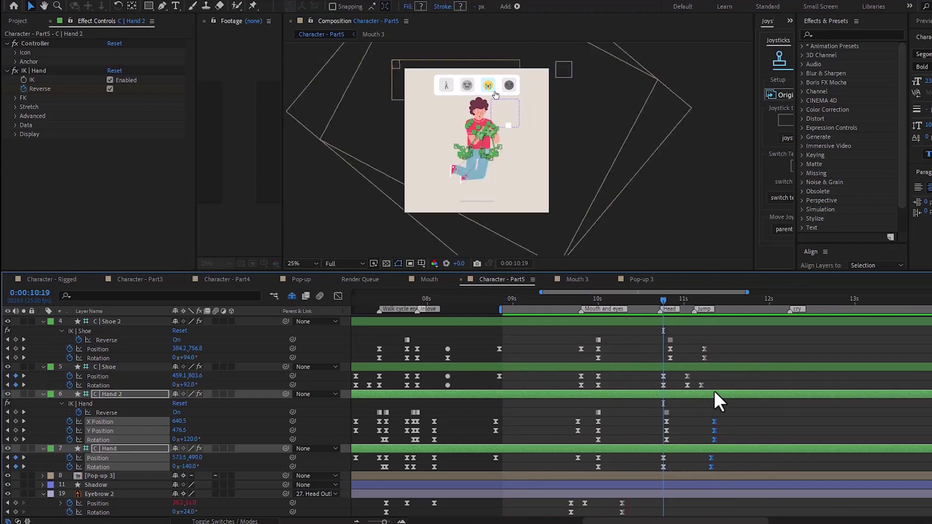
scroll(711, 390, "up", 3)
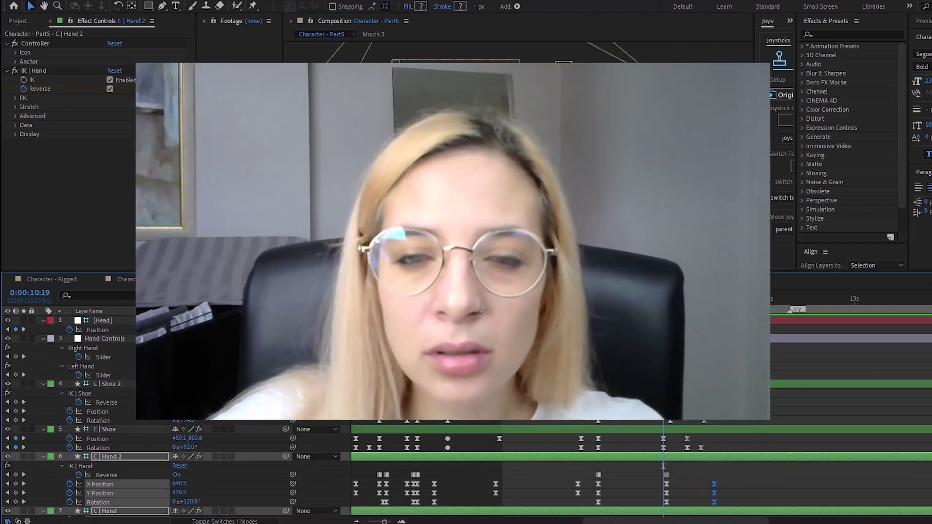
Step: Adjust the C | Shoe keyframes near 11s and play a preview
scroll(686, 371, "down", 3)
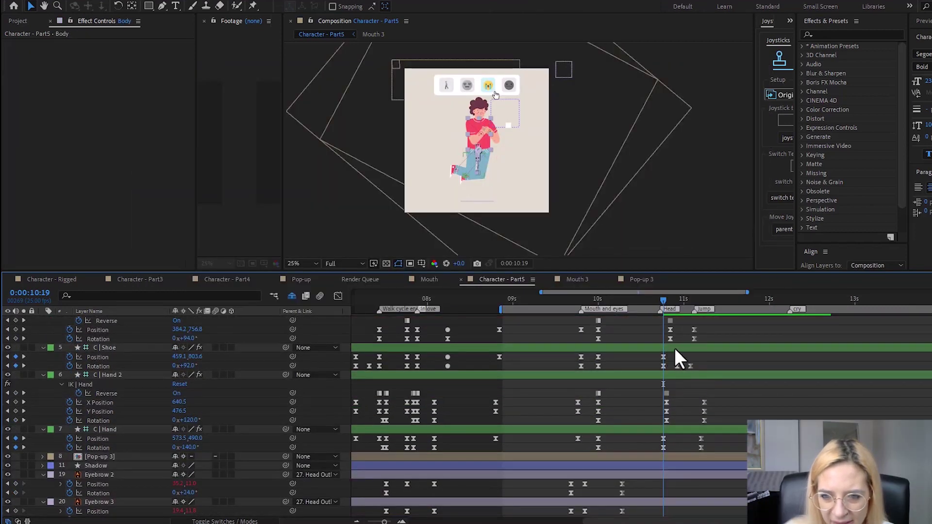
scroll(677, 360, "up", 3)
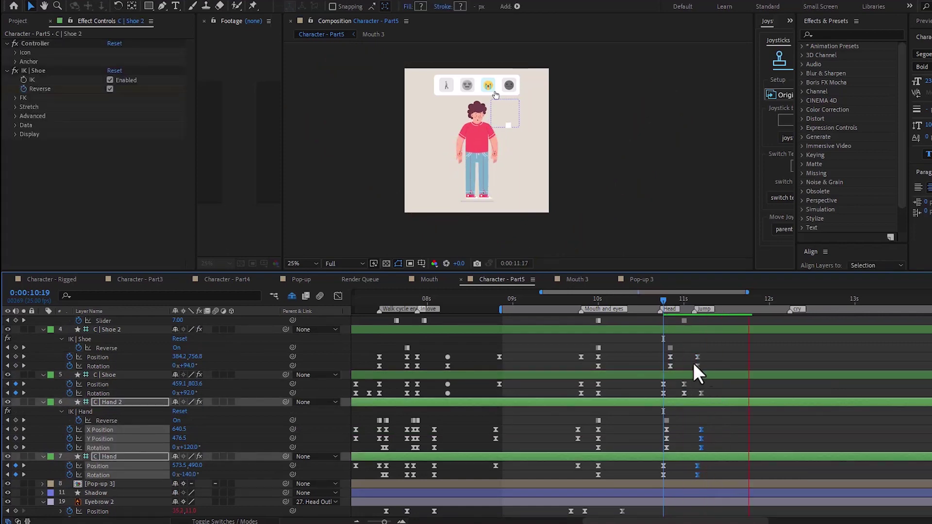
left_click(697, 393)
key("space")
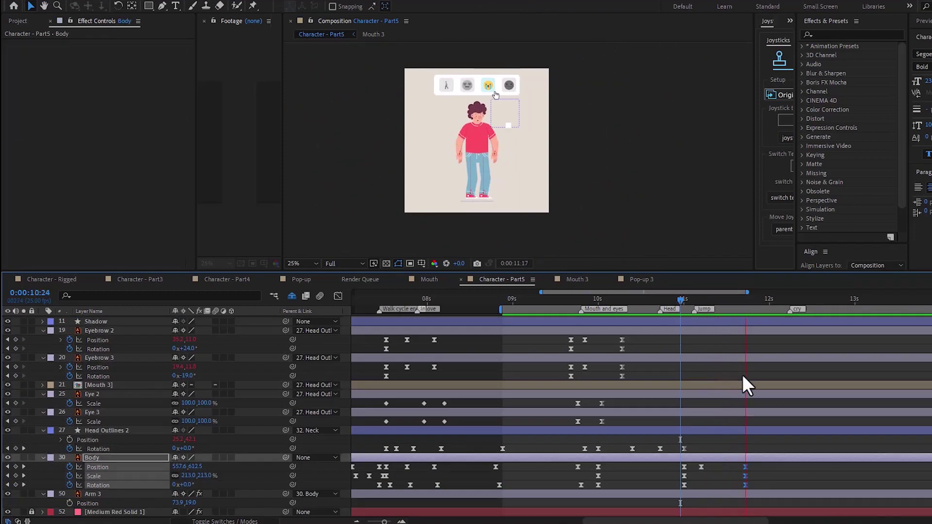
Step: Trim the work area end to 12:06 and preview it, stopping at 10:17
key("shift+Home")
key("space")
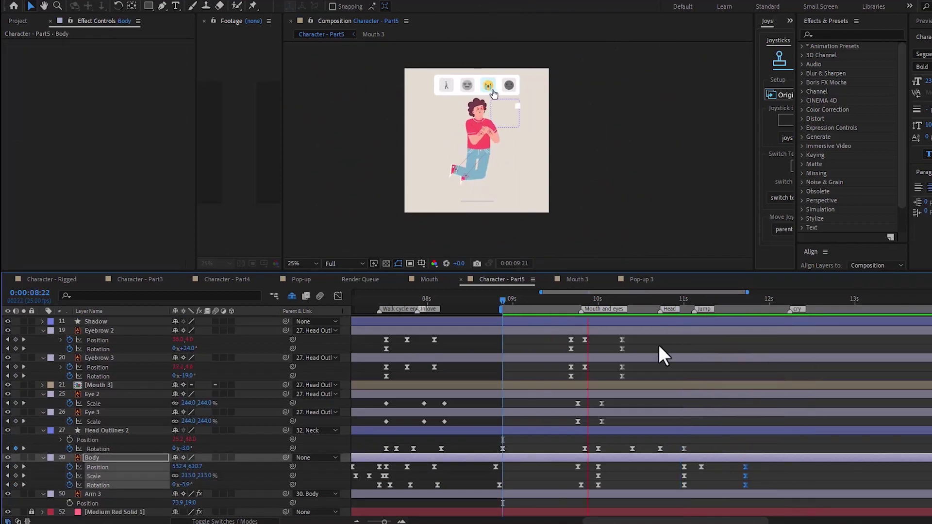
left_click(787, 305)
key("n")
key("space")
key("space")
left_click(652, 437)
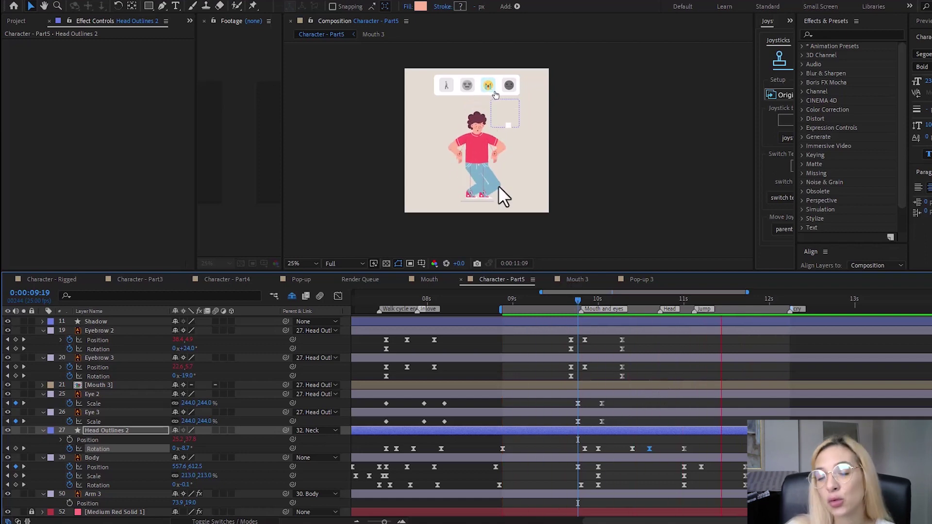
key("space")
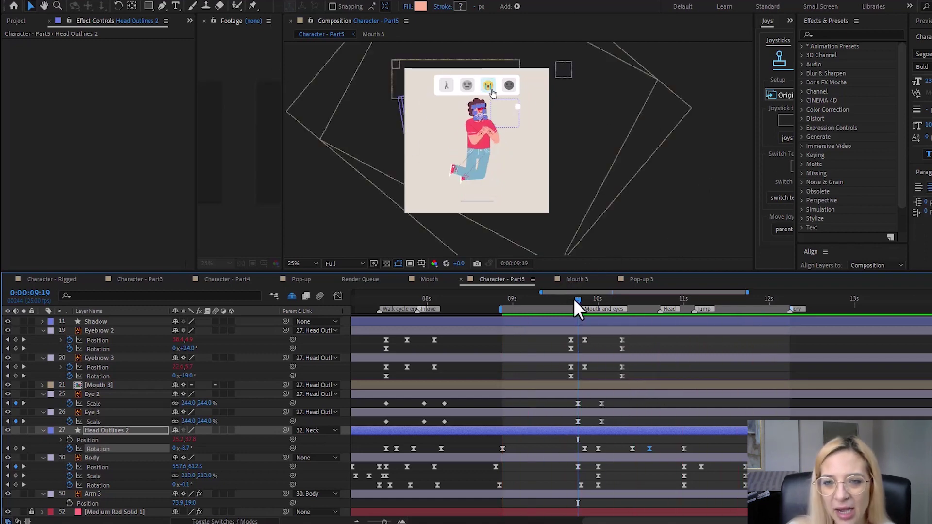
left_click_drag(577, 301, 660, 306)
scroll(673, 413, "up", 7)
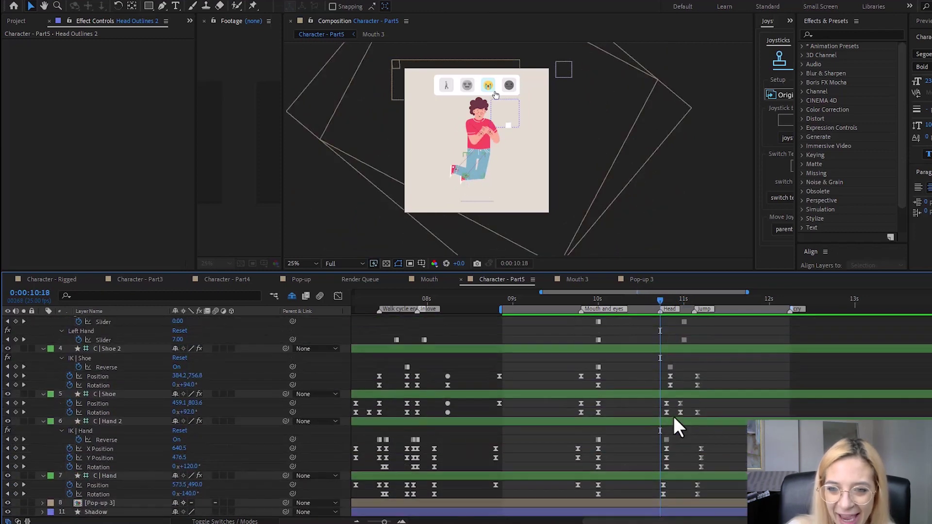
scroll(675, 416, "down", 7)
left_click_drag(671, 299, 690, 301)
key("space")
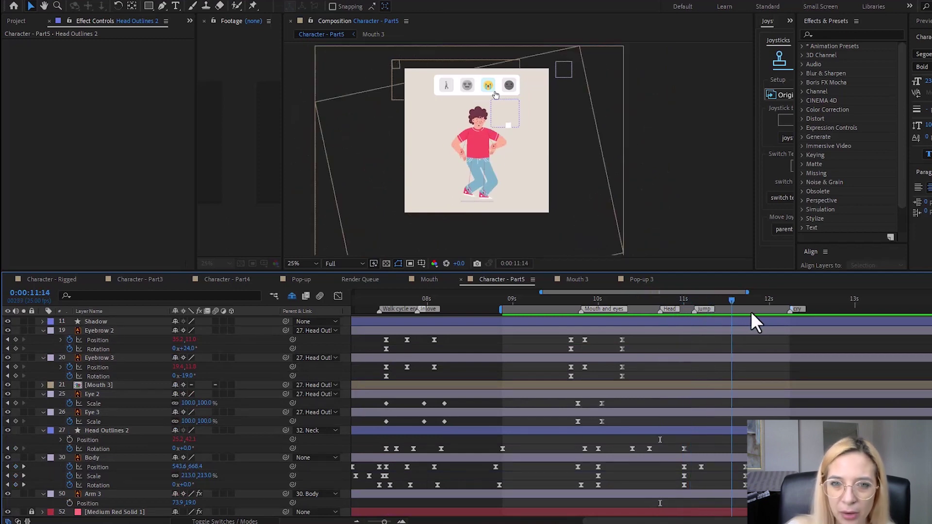
left_click_drag(550, 326, 551, 324)
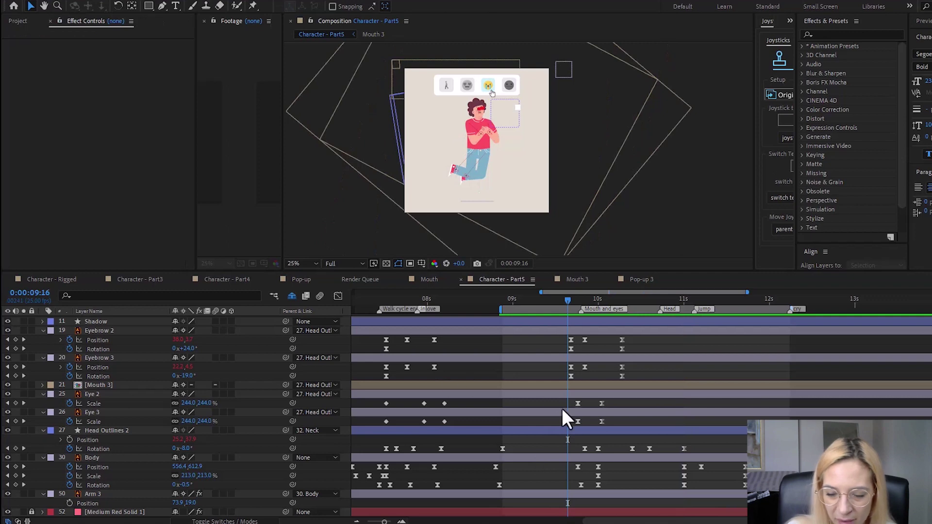
Step: Shift the shoe keyframes one frame earlier near 10:19 and select C | Shoe's keys
scroll(600, 411, "up", 10)
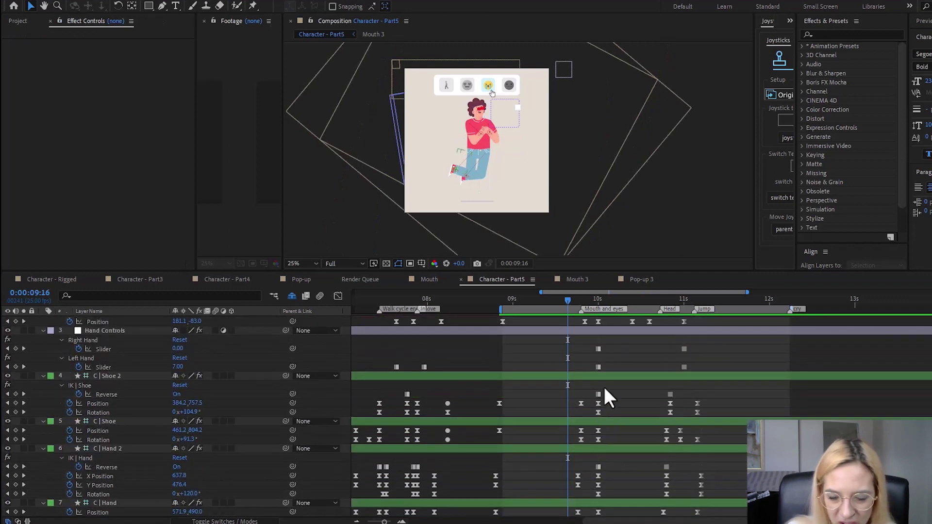
left_click_drag(637, 301, 666, 302)
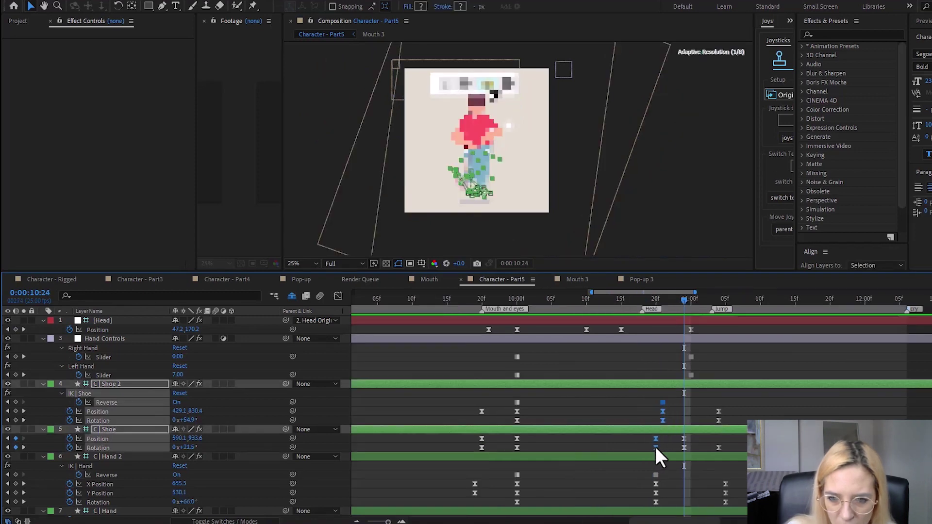
left_click_drag(655, 446, 645, 448)
left_click(677, 413)
left_click(676, 431)
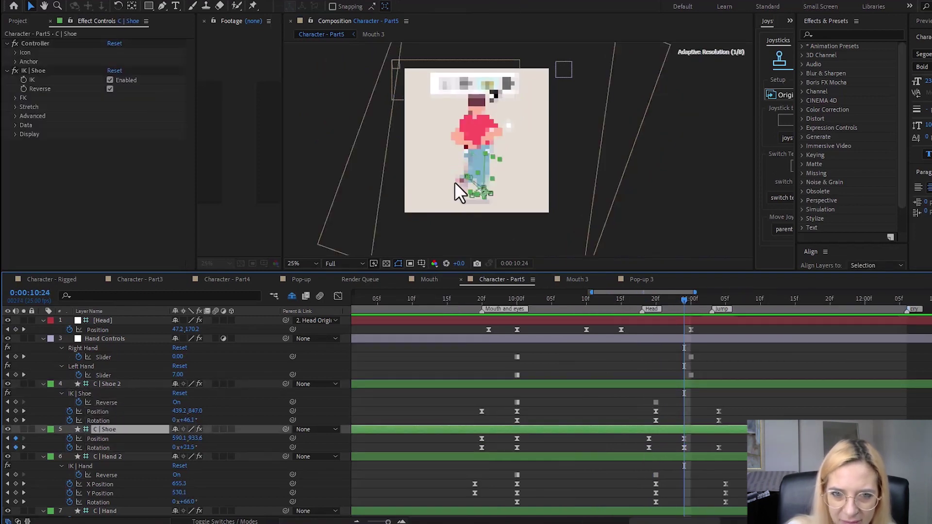
scroll(458, 191, "up", 2)
left_click_drag(658, 442, 627, 466)
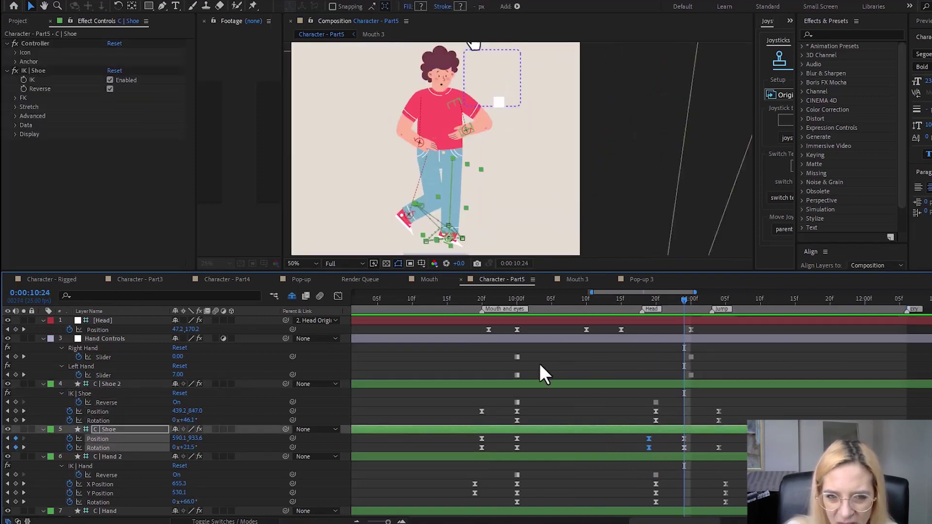
Step: Lift both shoes into the tuck, rotating C | Shoe to 113° and C | Shoe 2 to about 11°
left_click_drag(446, 236, 409, 183)
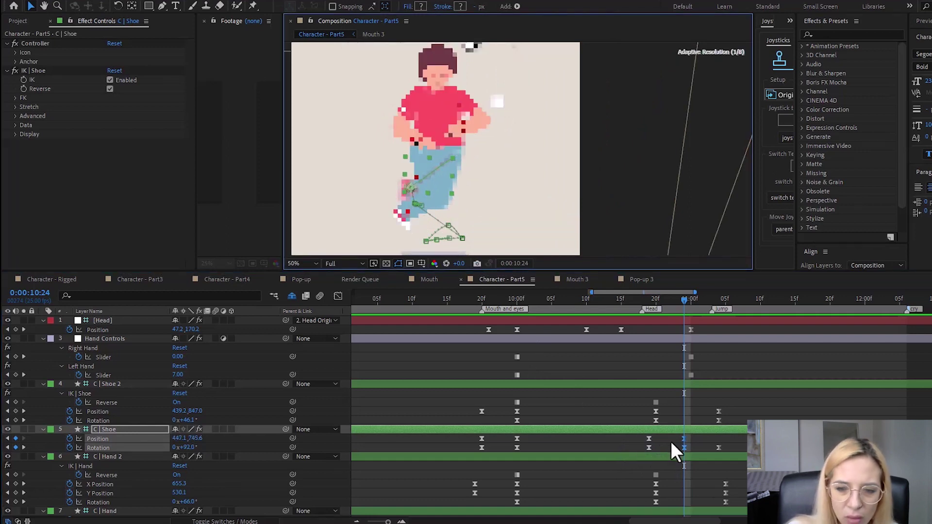
left_click(684, 439)
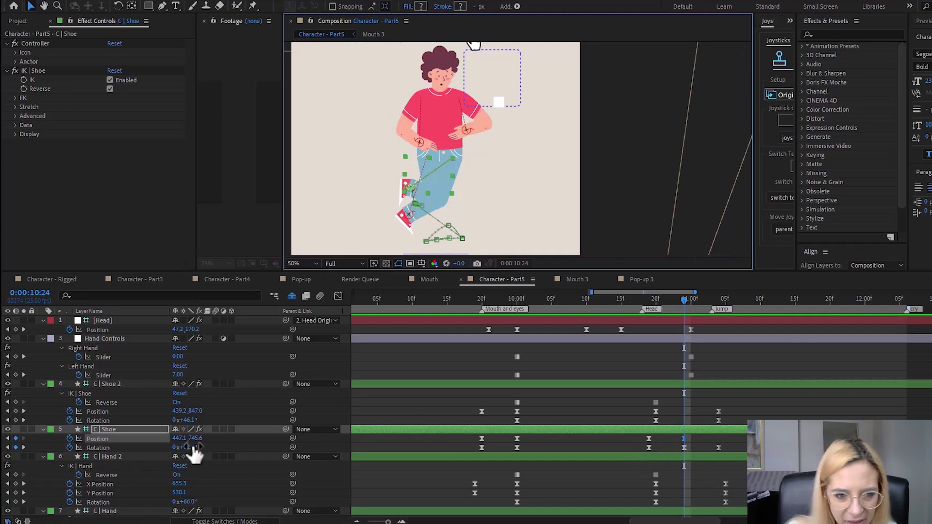
left_click_drag(191, 448, 207, 445)
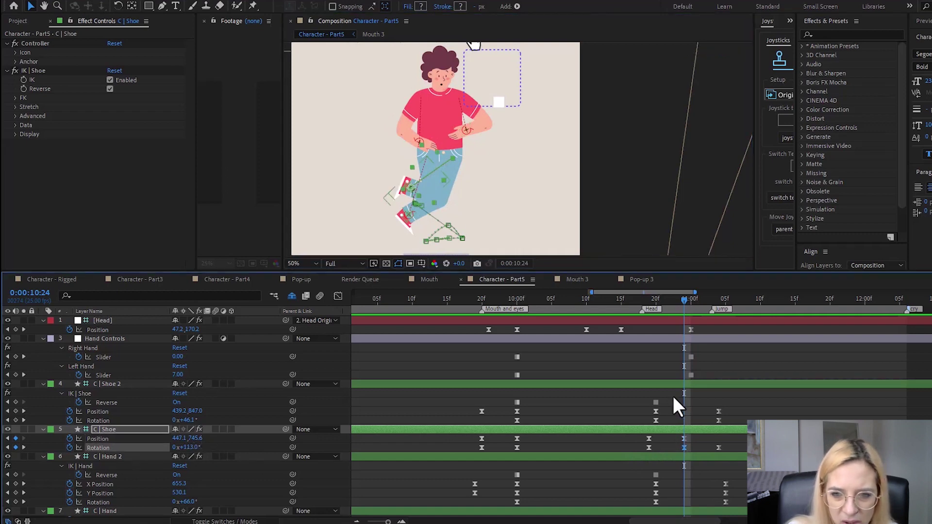
left_click_drag(673, 395, 643, 422)
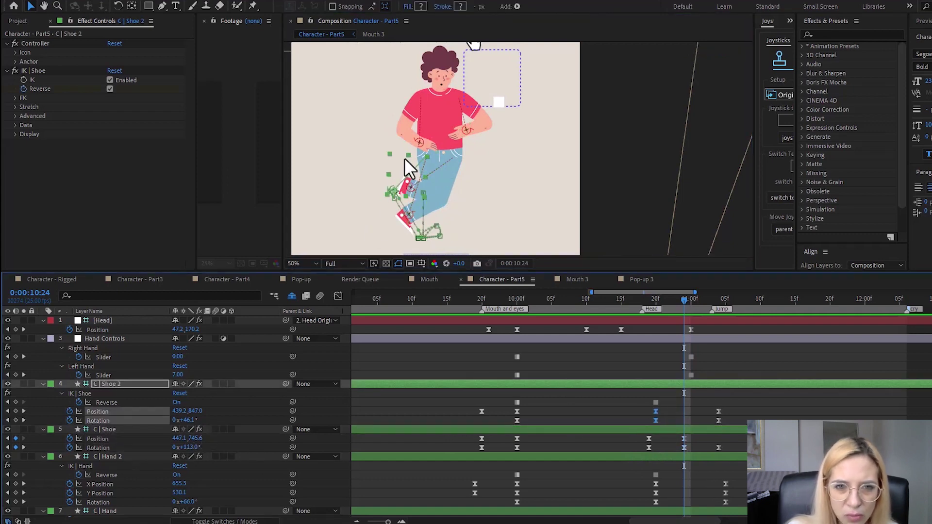
left_click_drag(406, 216, 378, 186)
left_click_drag(185, 415, 199, 421)
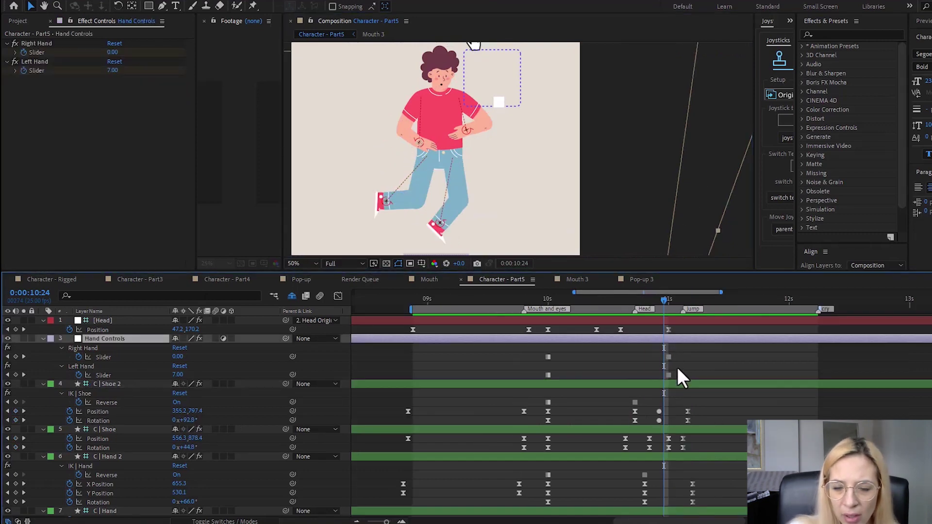
Step: Select the Hand Controls slider keyframes and show the Right Hand effect settings
left_click_drag(658, 378, 675, 353)
left_click(40, 101)
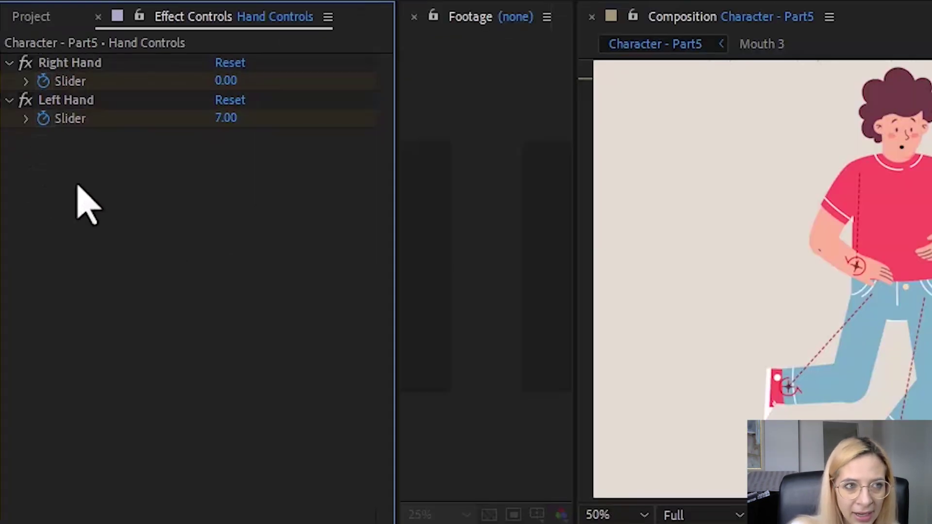
left_click(43, 63)
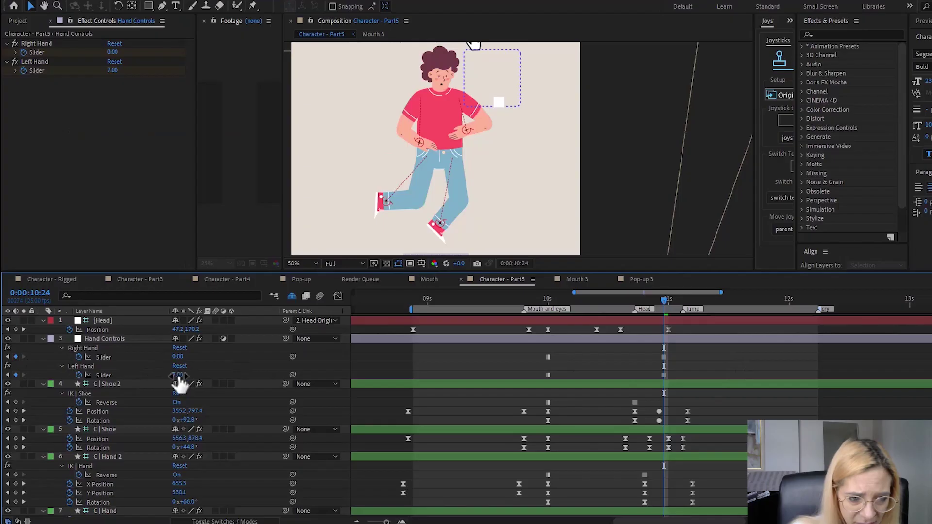
Step: Set the Left Hand slider to 7.00 and play the animation from 9:17
left_click(183, 375)
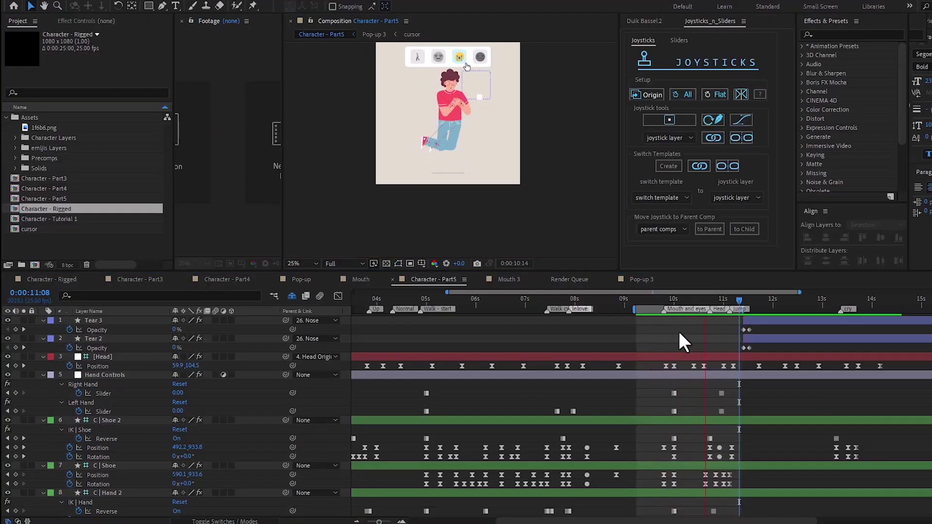
left_click(658, 300)
key("space")
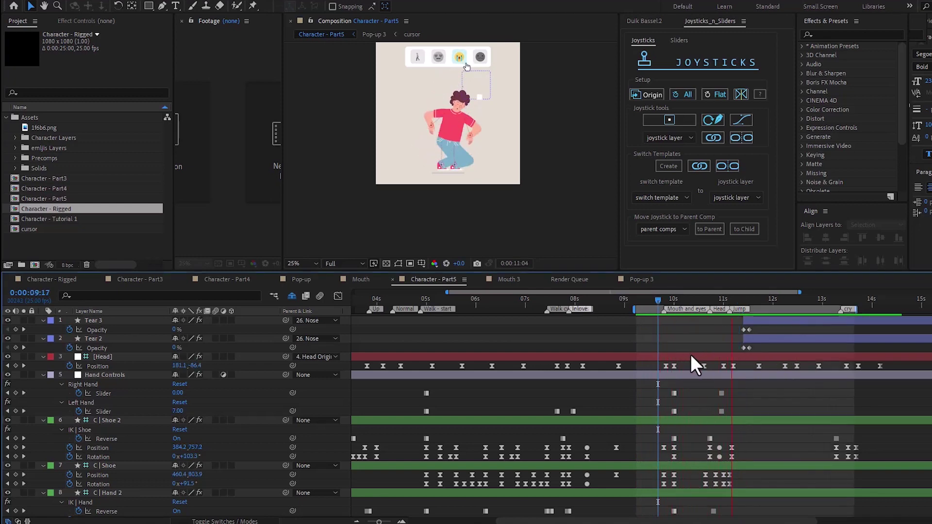